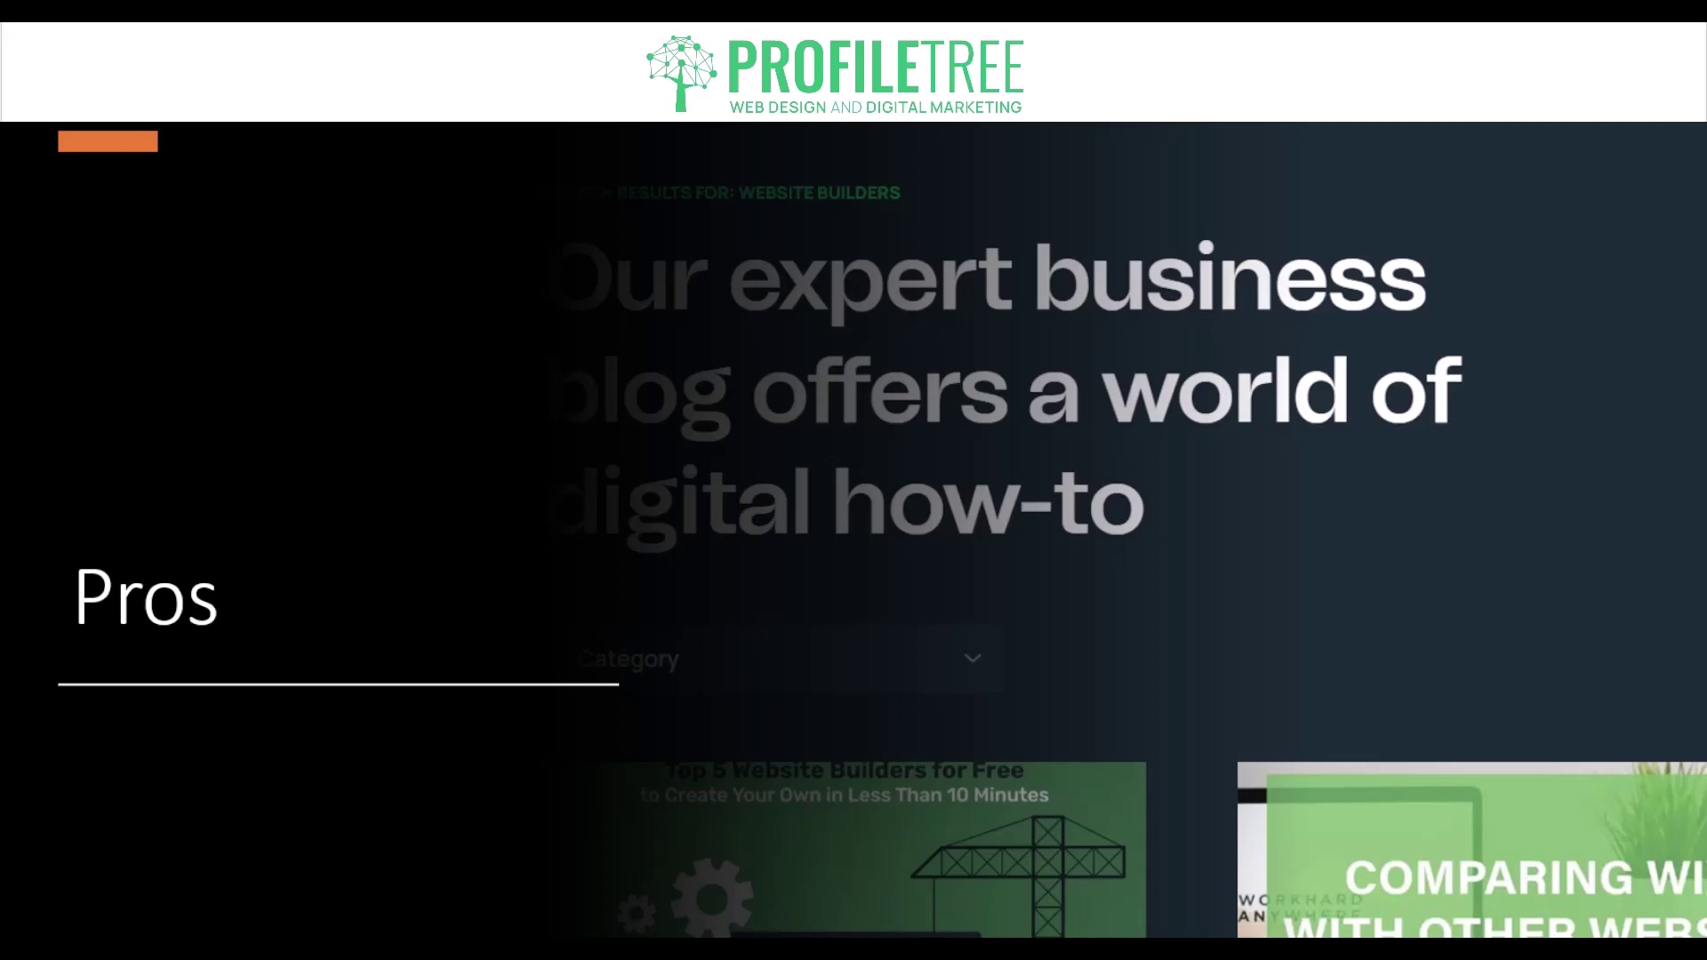
- Advance the presentation from the Pros slide to the Cons slide
{"action": "key", "text": "Right"}
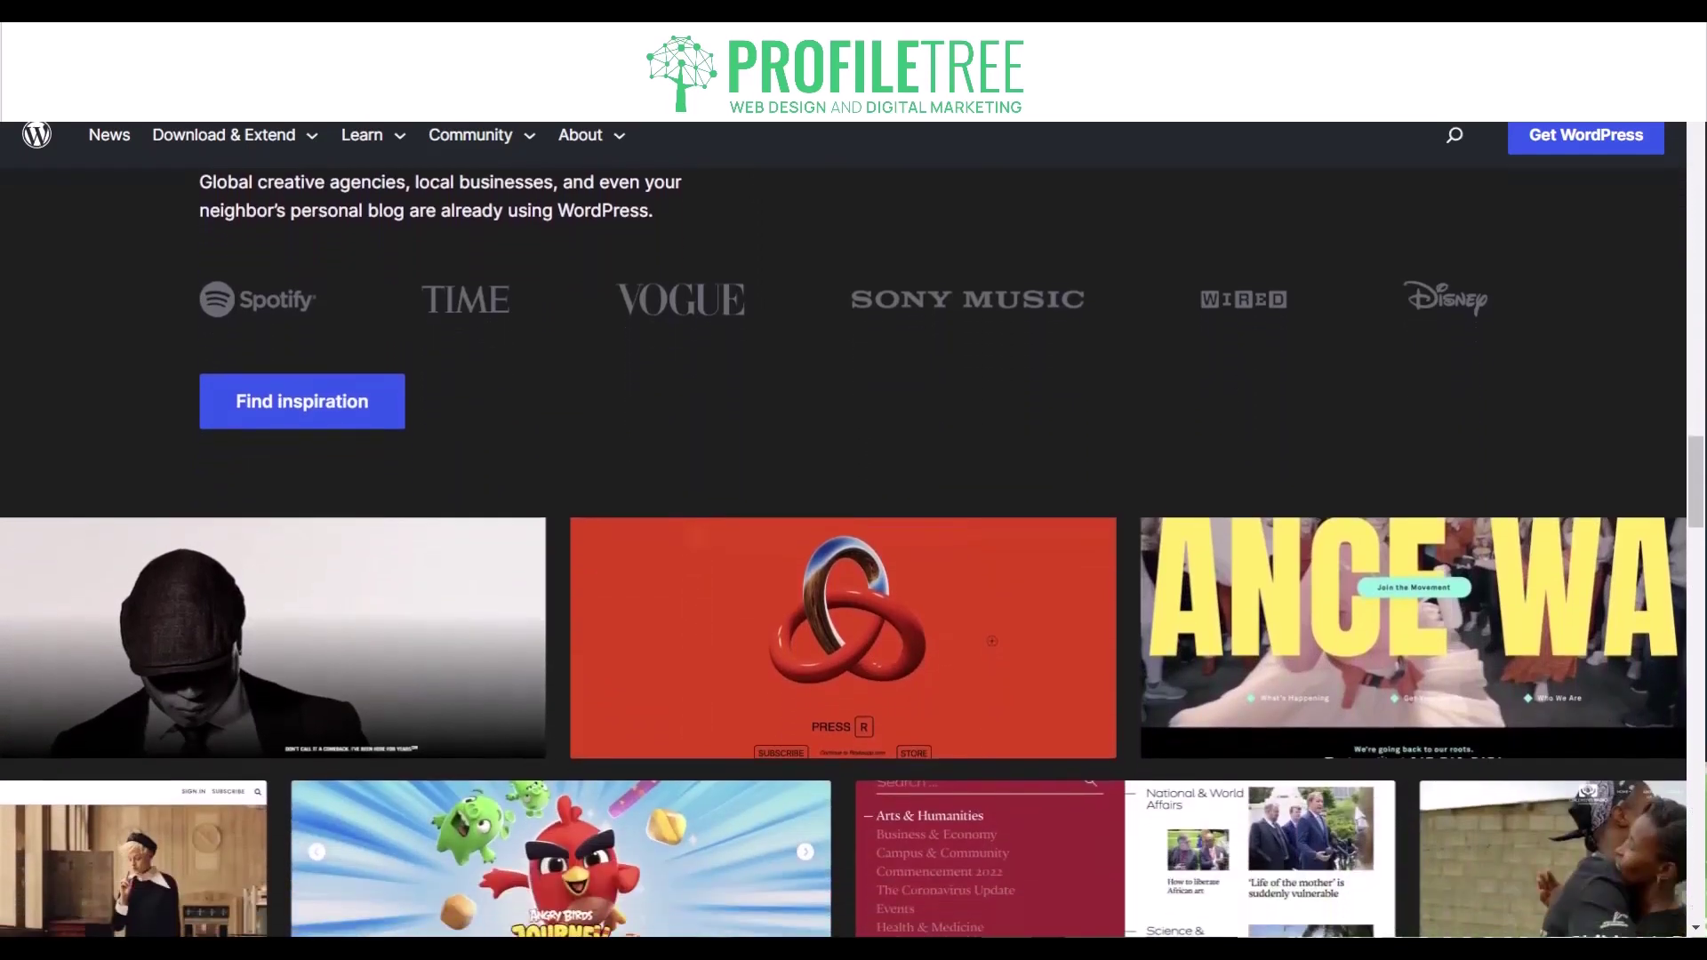
- Scroll the WordPress.org homepage past the Get started section down to the footer links
{"action": "scroll", "coordinate": [842, 551], "scroll_direction": "down", "scroll_amount": 8}
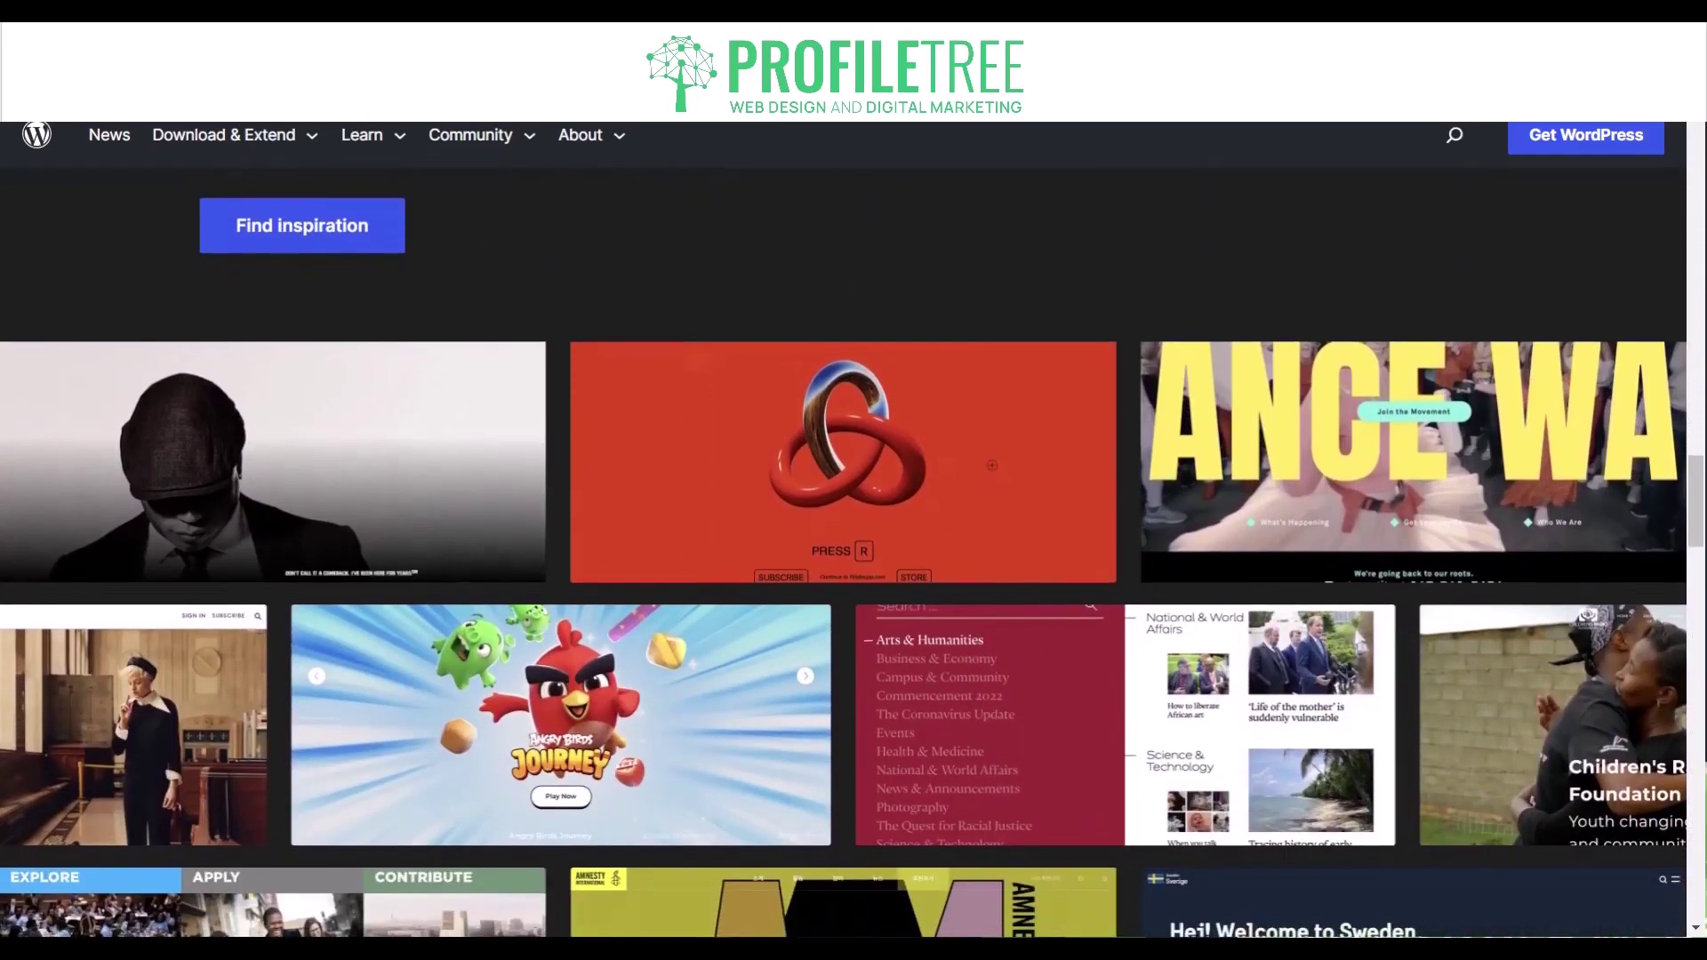
{"action": "scroll", "coordinate": [842, 551], "scroll_direction": "down", "scroll_amount": 2}
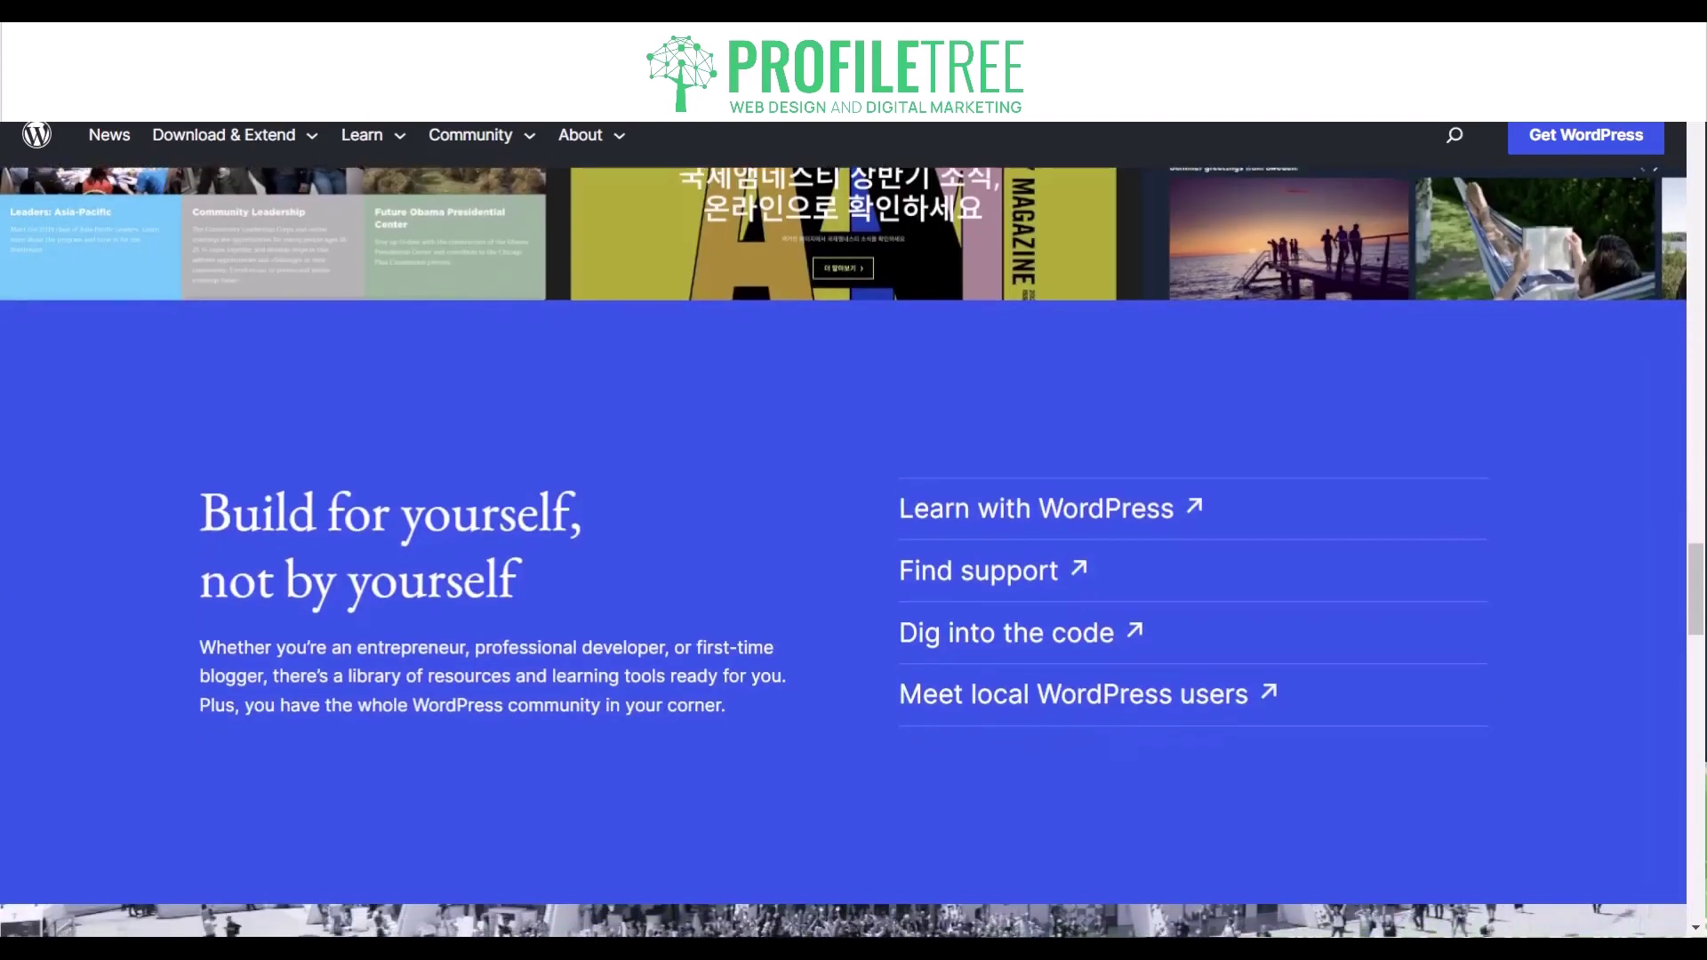
{"action": "scroll", "coordinate": [843, 552], "scroll_direction": "down", "scroll_amount": 2}
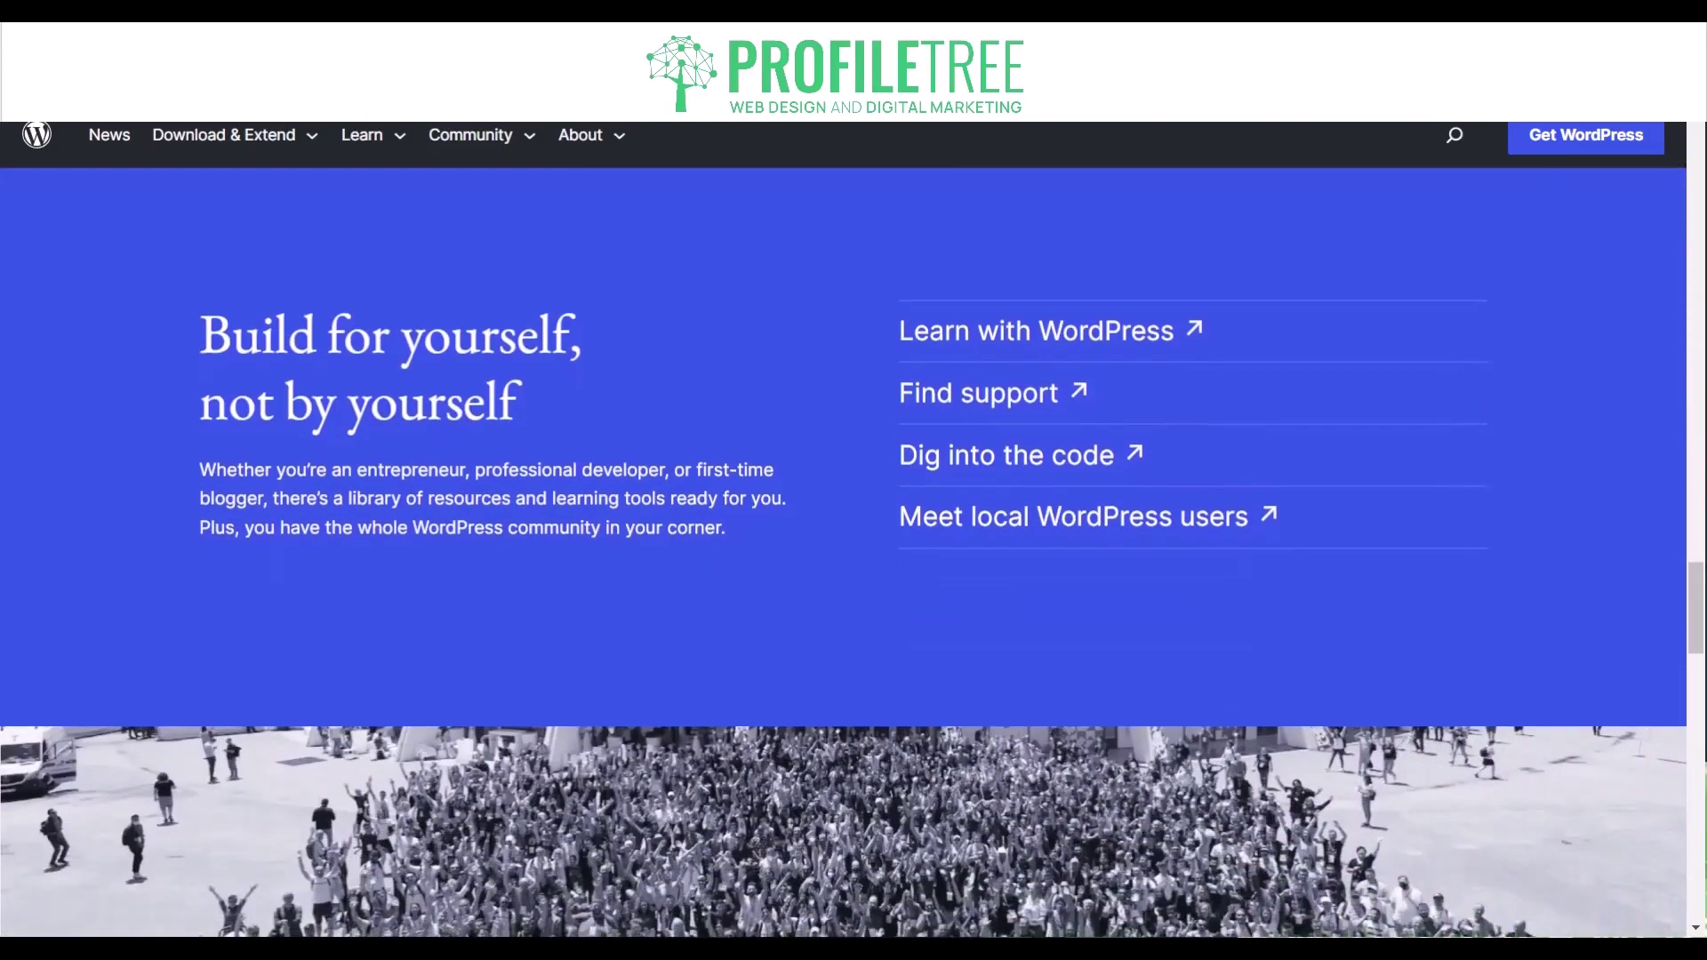
{"action": "scroll", "coordinate": [843, 552], "scroll_direction": "down", "scroll_amount": 2}
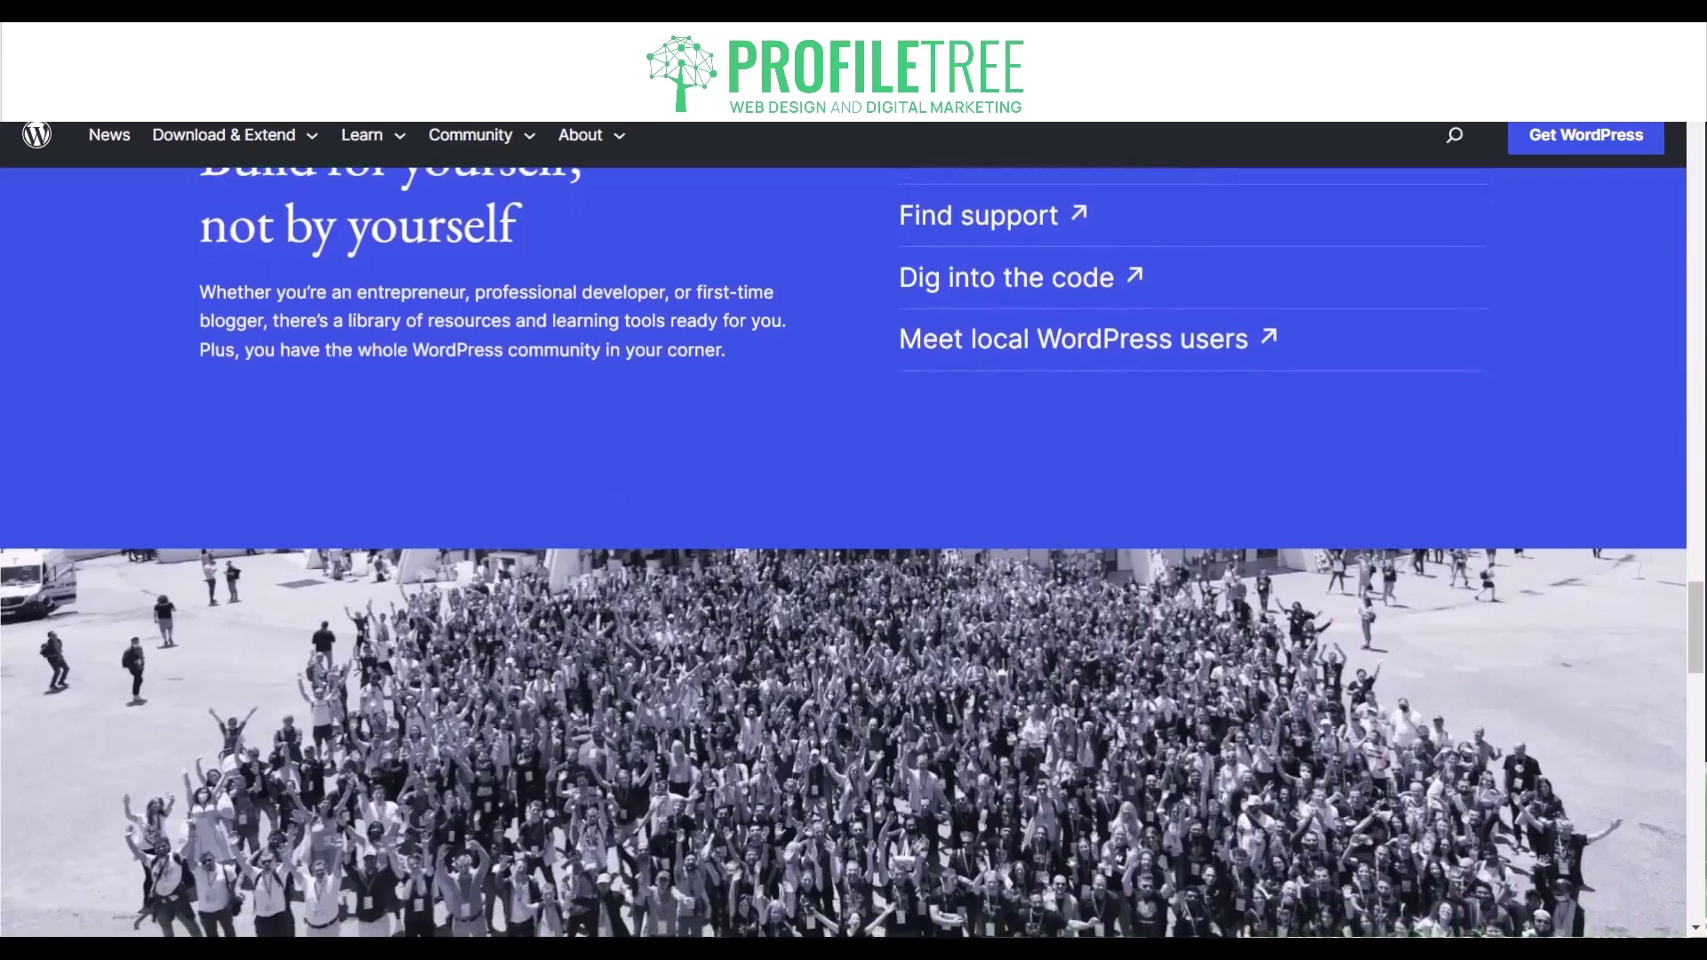
{"action": "scroll", "coordinate": [843, 551], "scroll_direction": "down", "scroll_amount": 2}
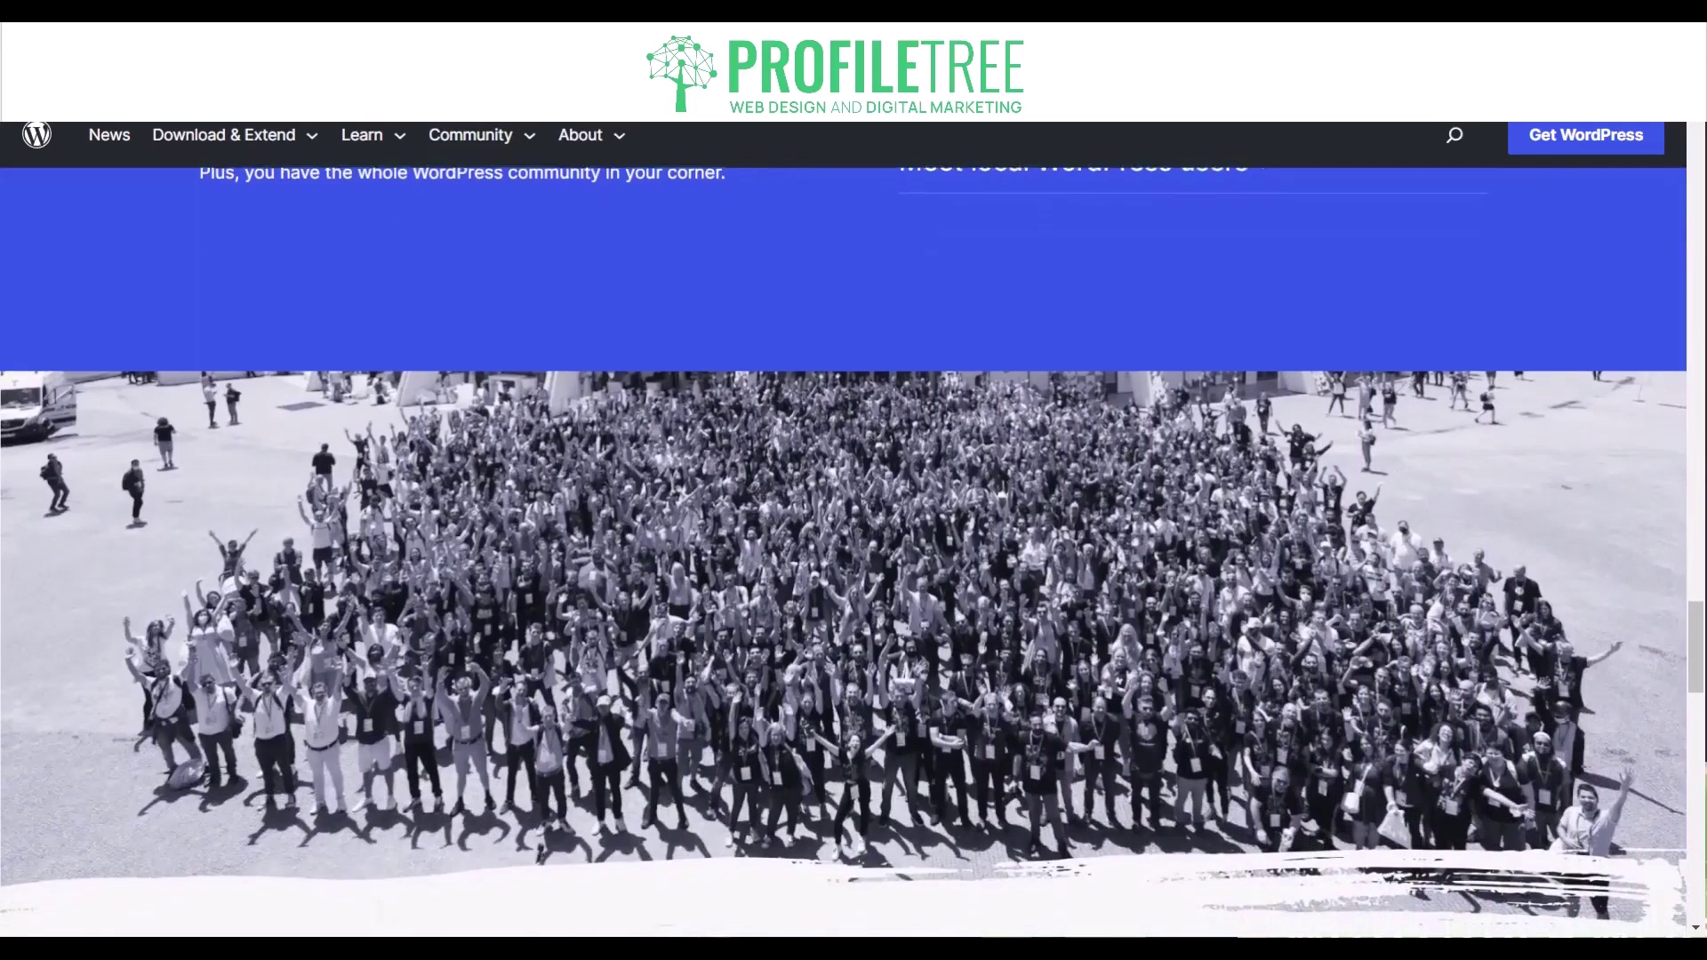
{"action": "scroll", "coordinate": [843, 552], "scroll_direction": "down", "scroll_amount": 2}
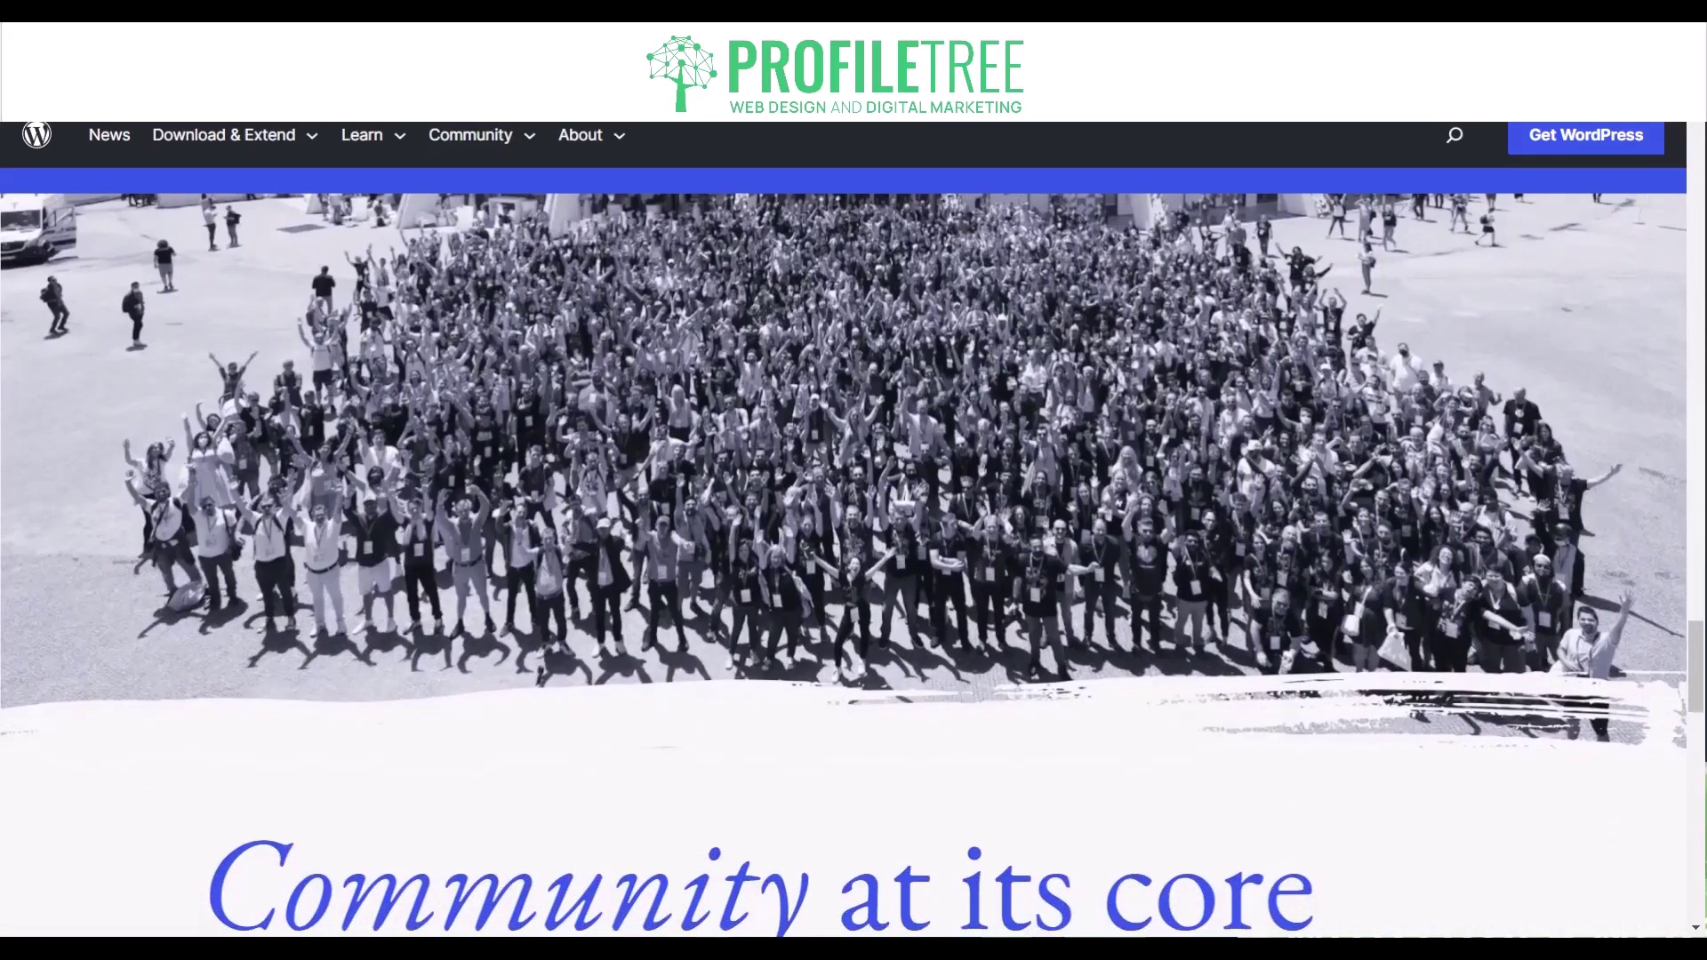
{"action": "scroll", "coordinate": [842, 551], "scroll_direction": "down", "scroll_amount": 2}
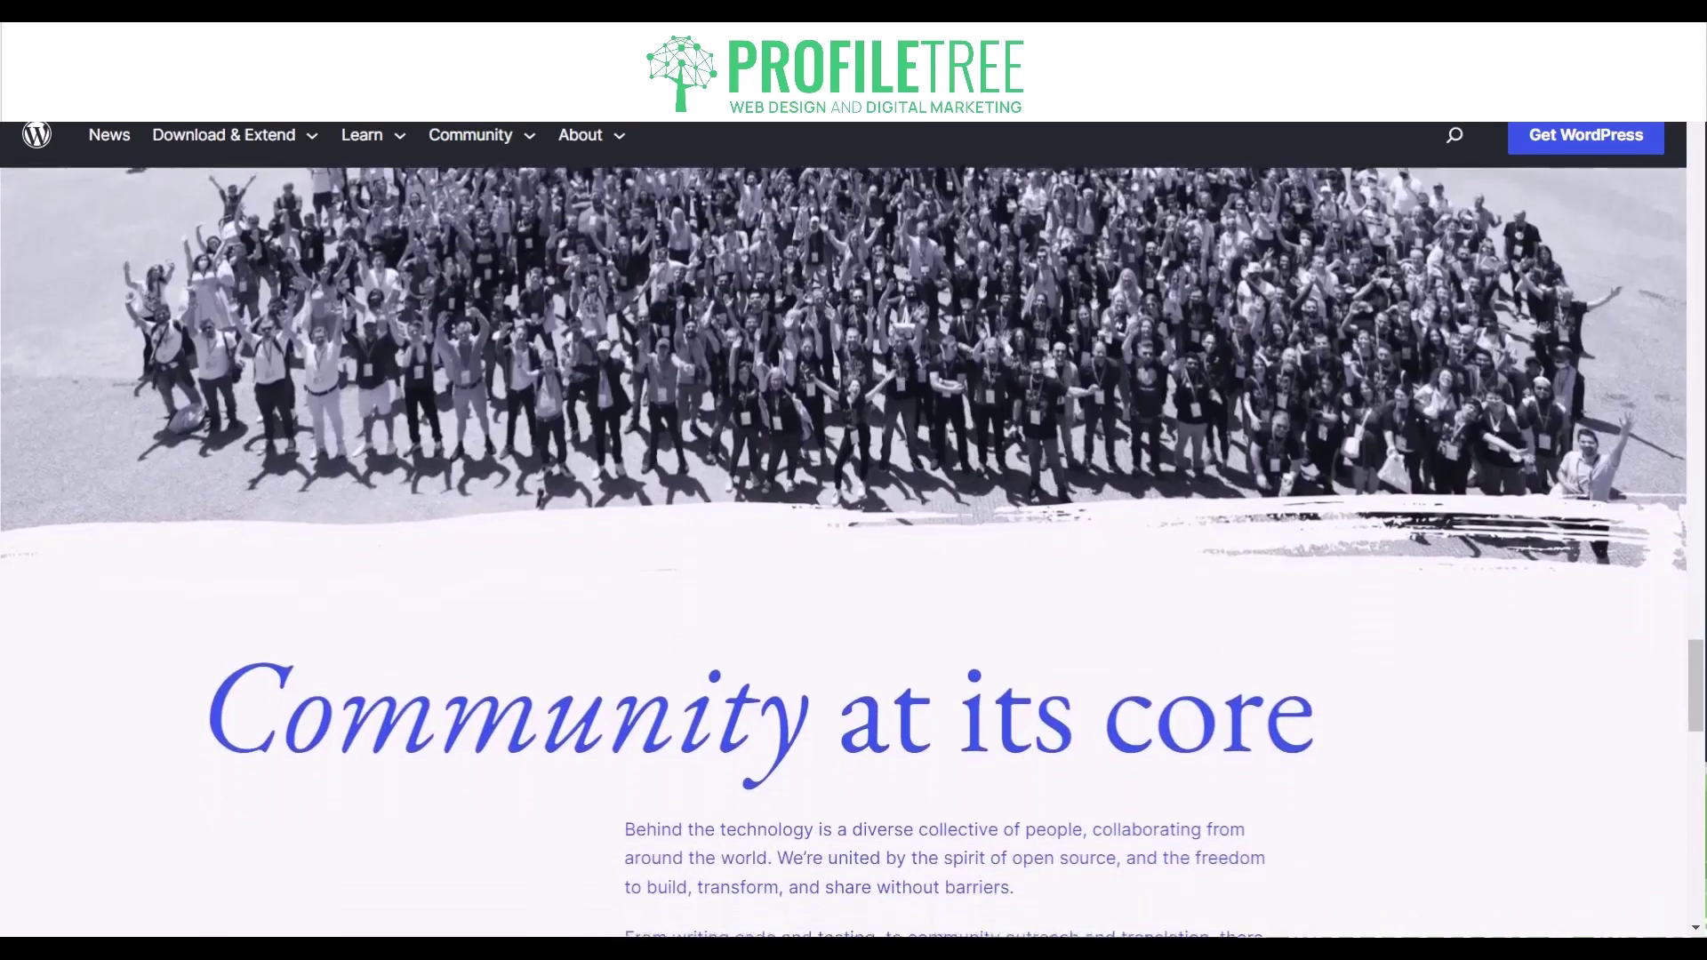
{"action": "scroll", "coordinate": [843, 552], "scroll_direction": "down", "scroll_amount": 2}
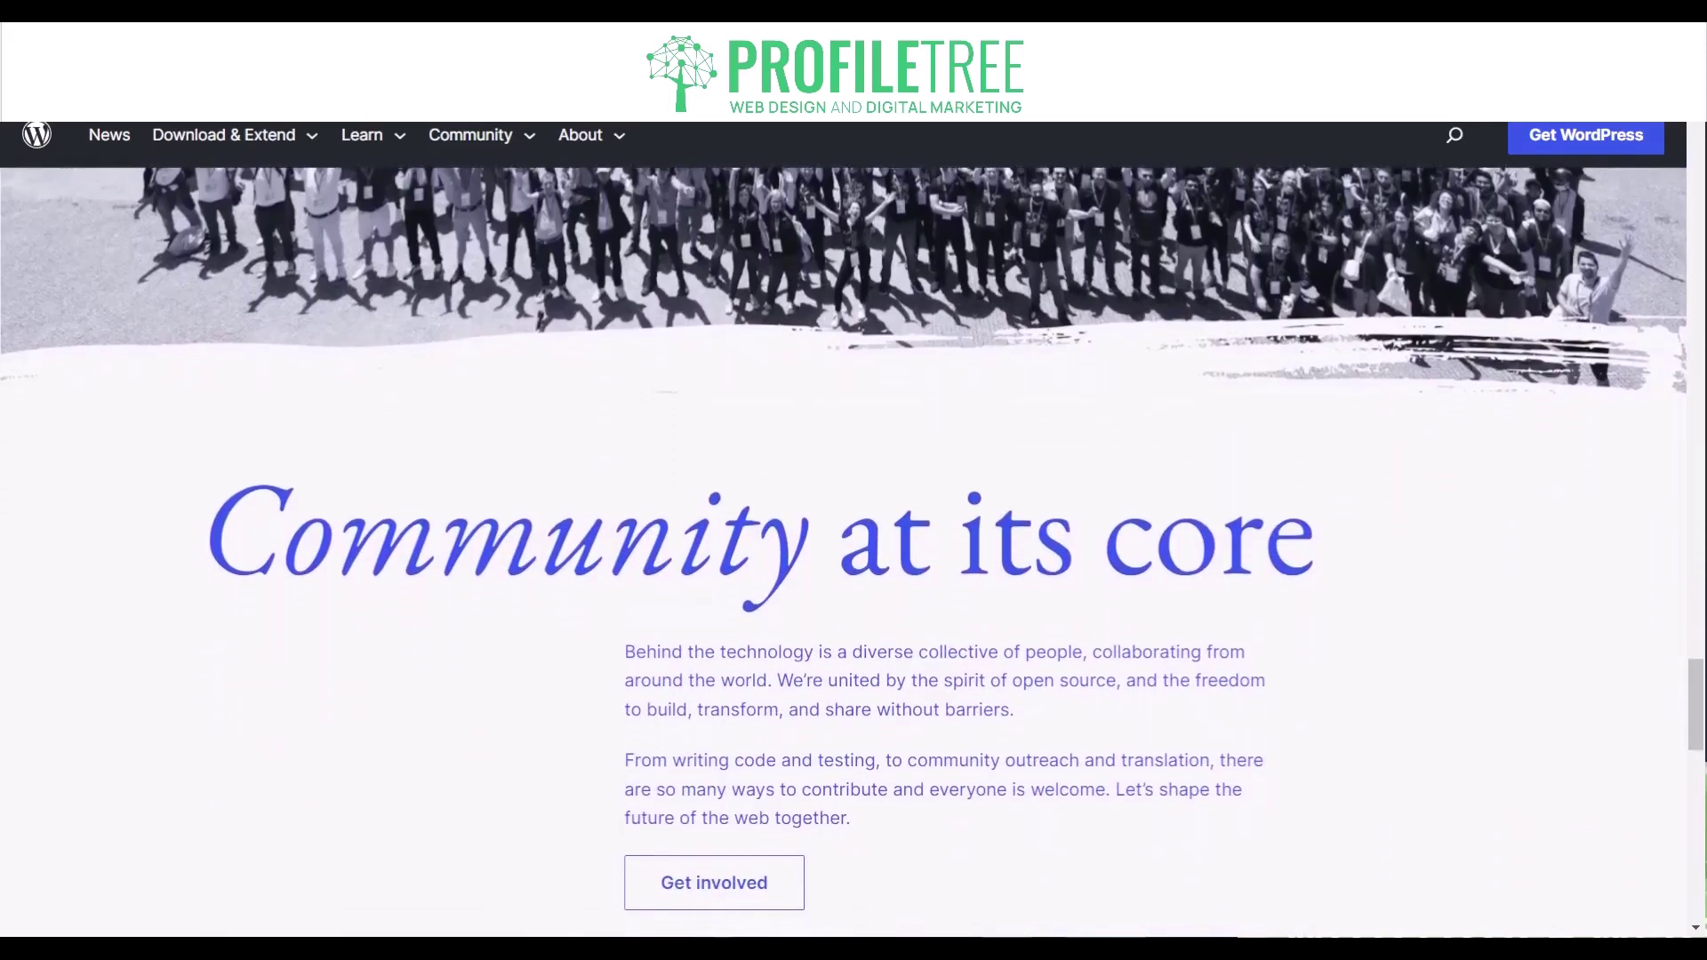
{"action": "scroll", "coordinate": [842, 551], "scroll_direction": "down", "scroll_amount": 2}
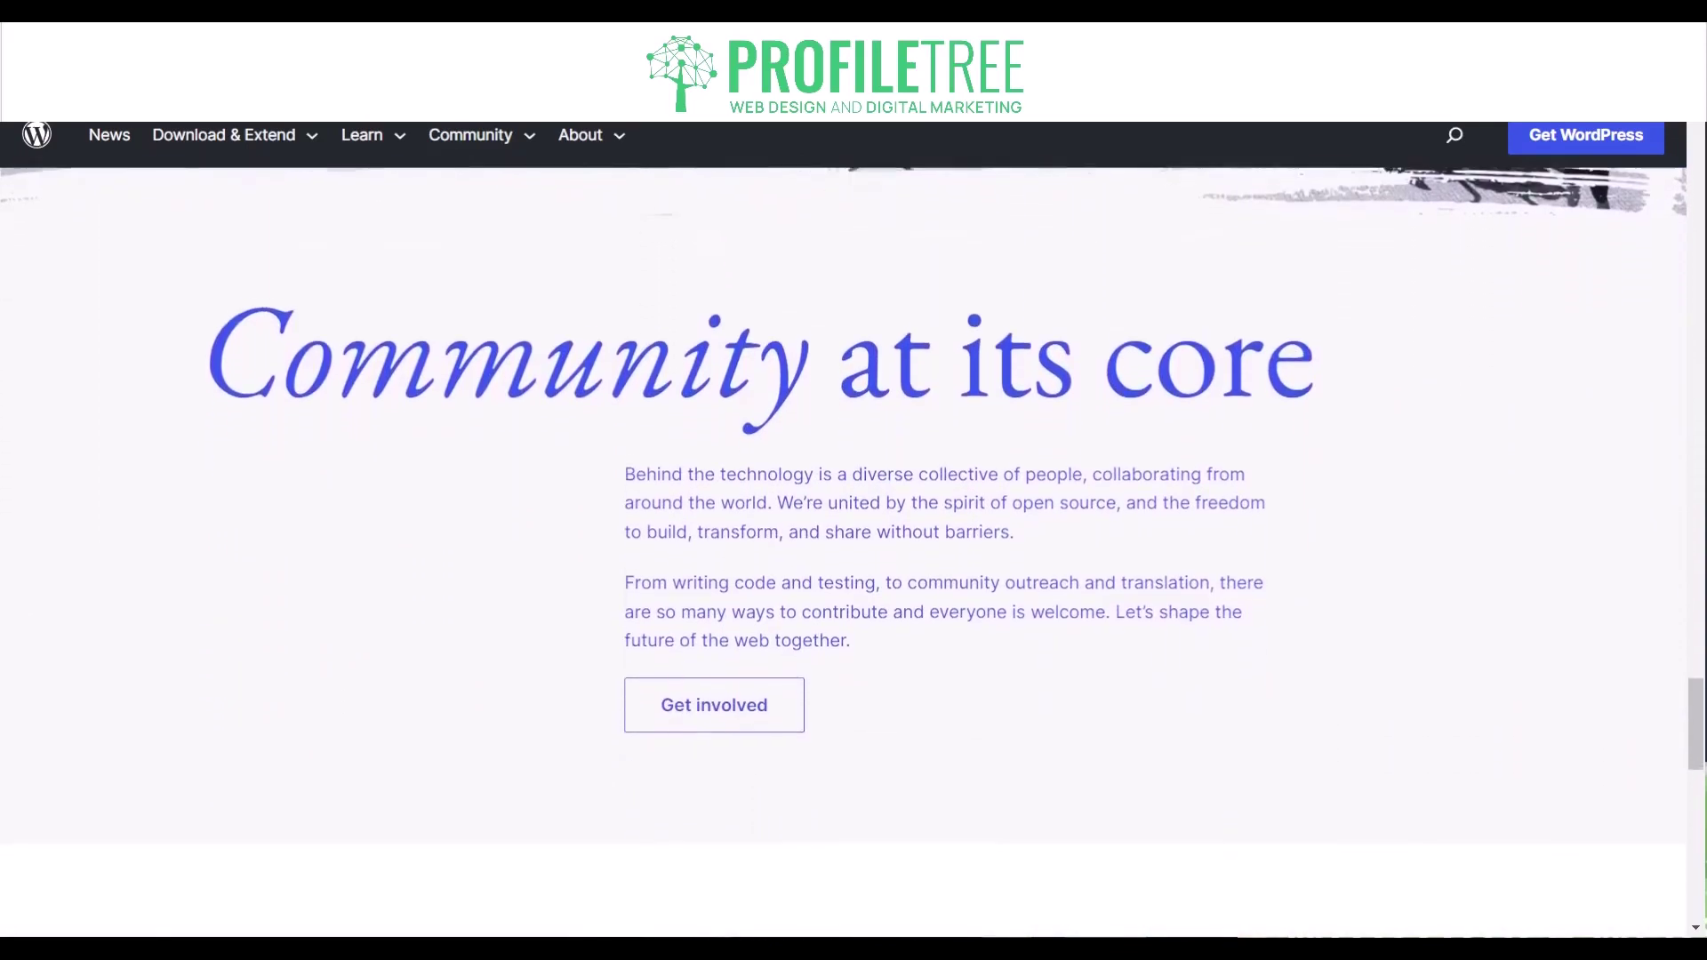
{"action": "scroll", "coordinate": [843, 552], "scroll_direction": "down", "scroll_amount": 2}
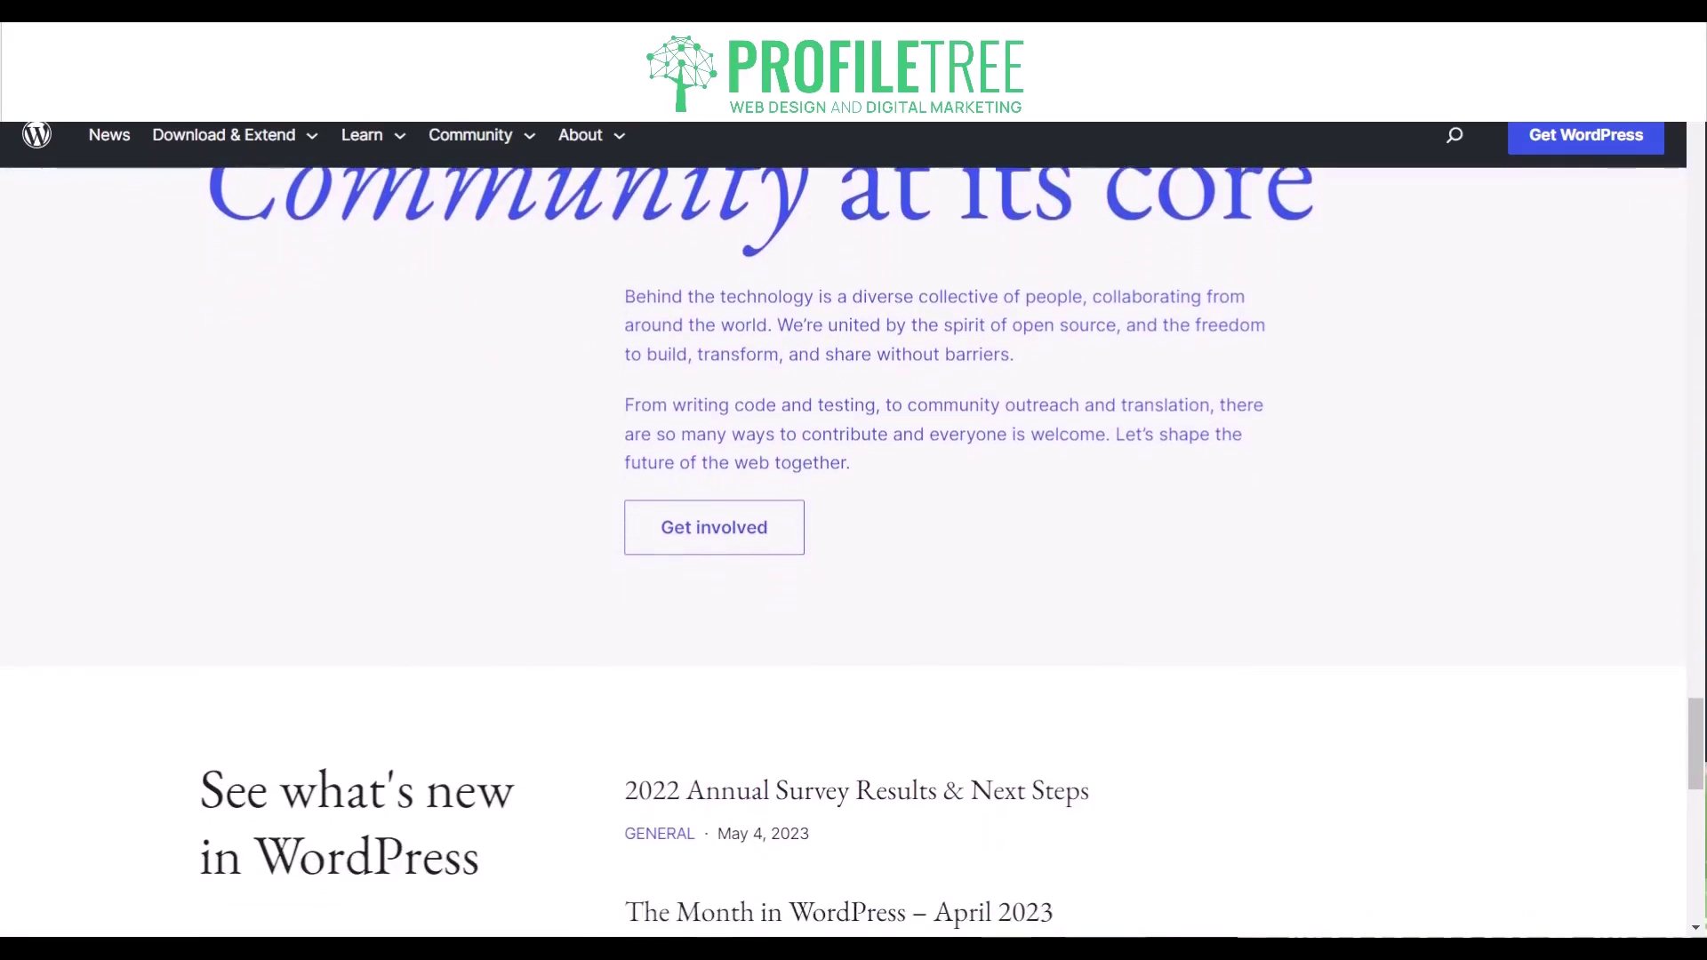
{"action": "scroll", "coordinate": [843, 551], "scroll_direction": "down", "scroll_amount": 2}
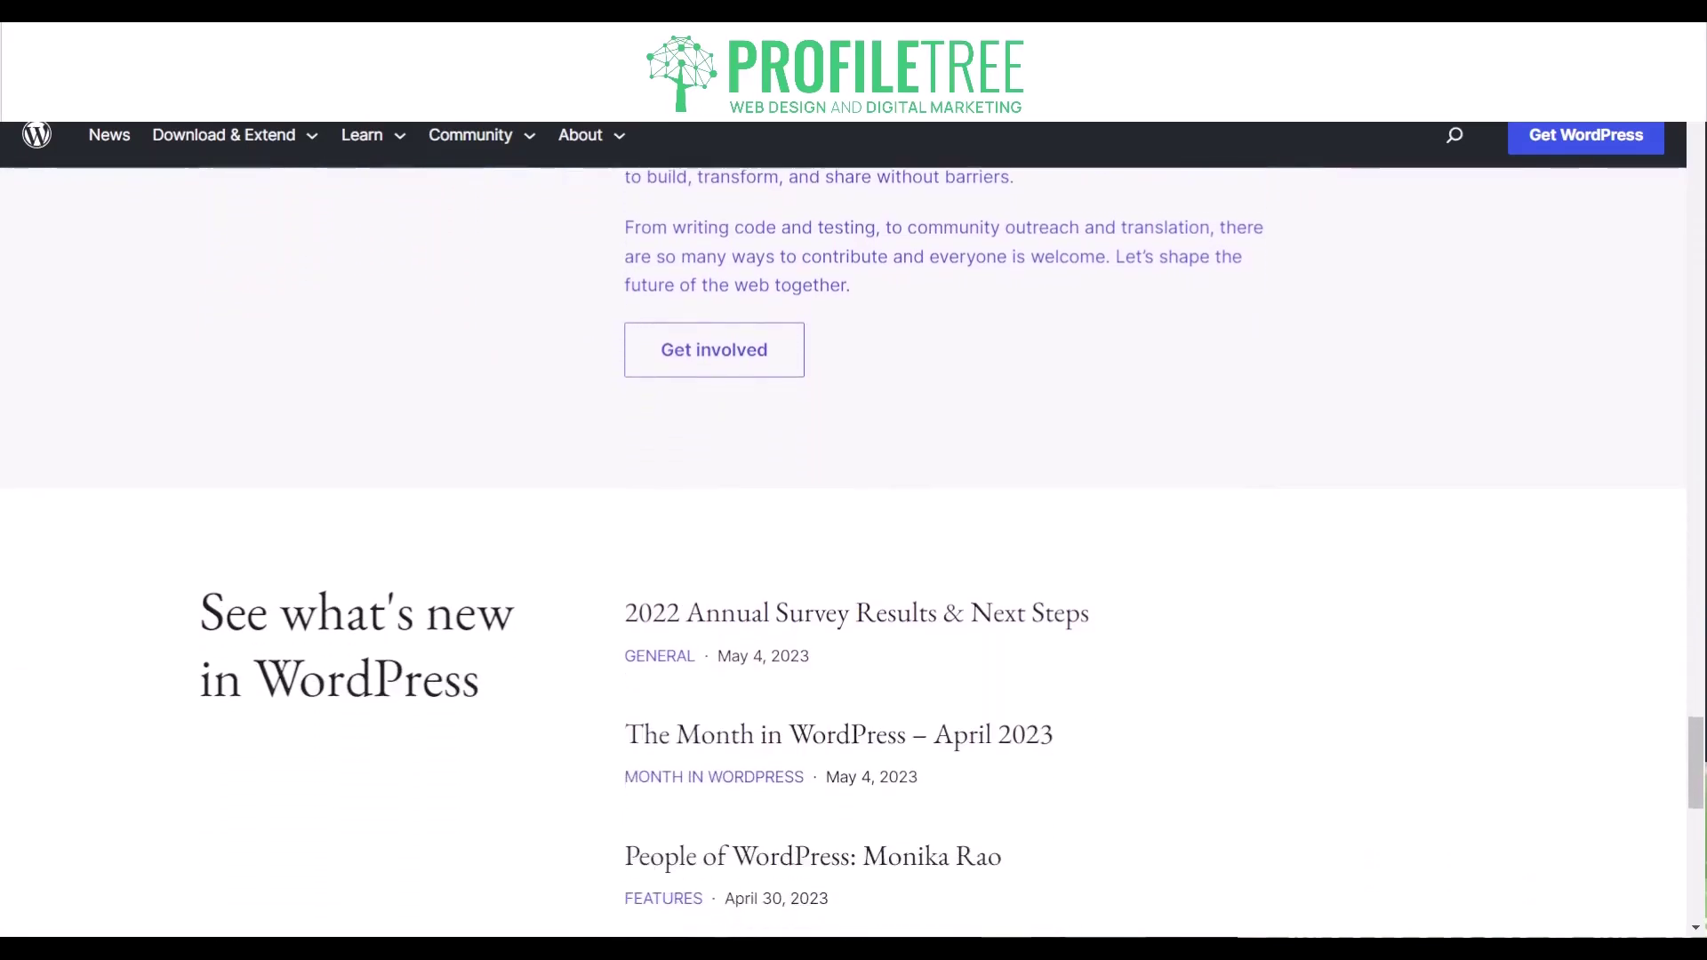
{"action": "scroll", "coordinate": [843, 551], "scroll_direction": "down", "scroll_amount": 2}
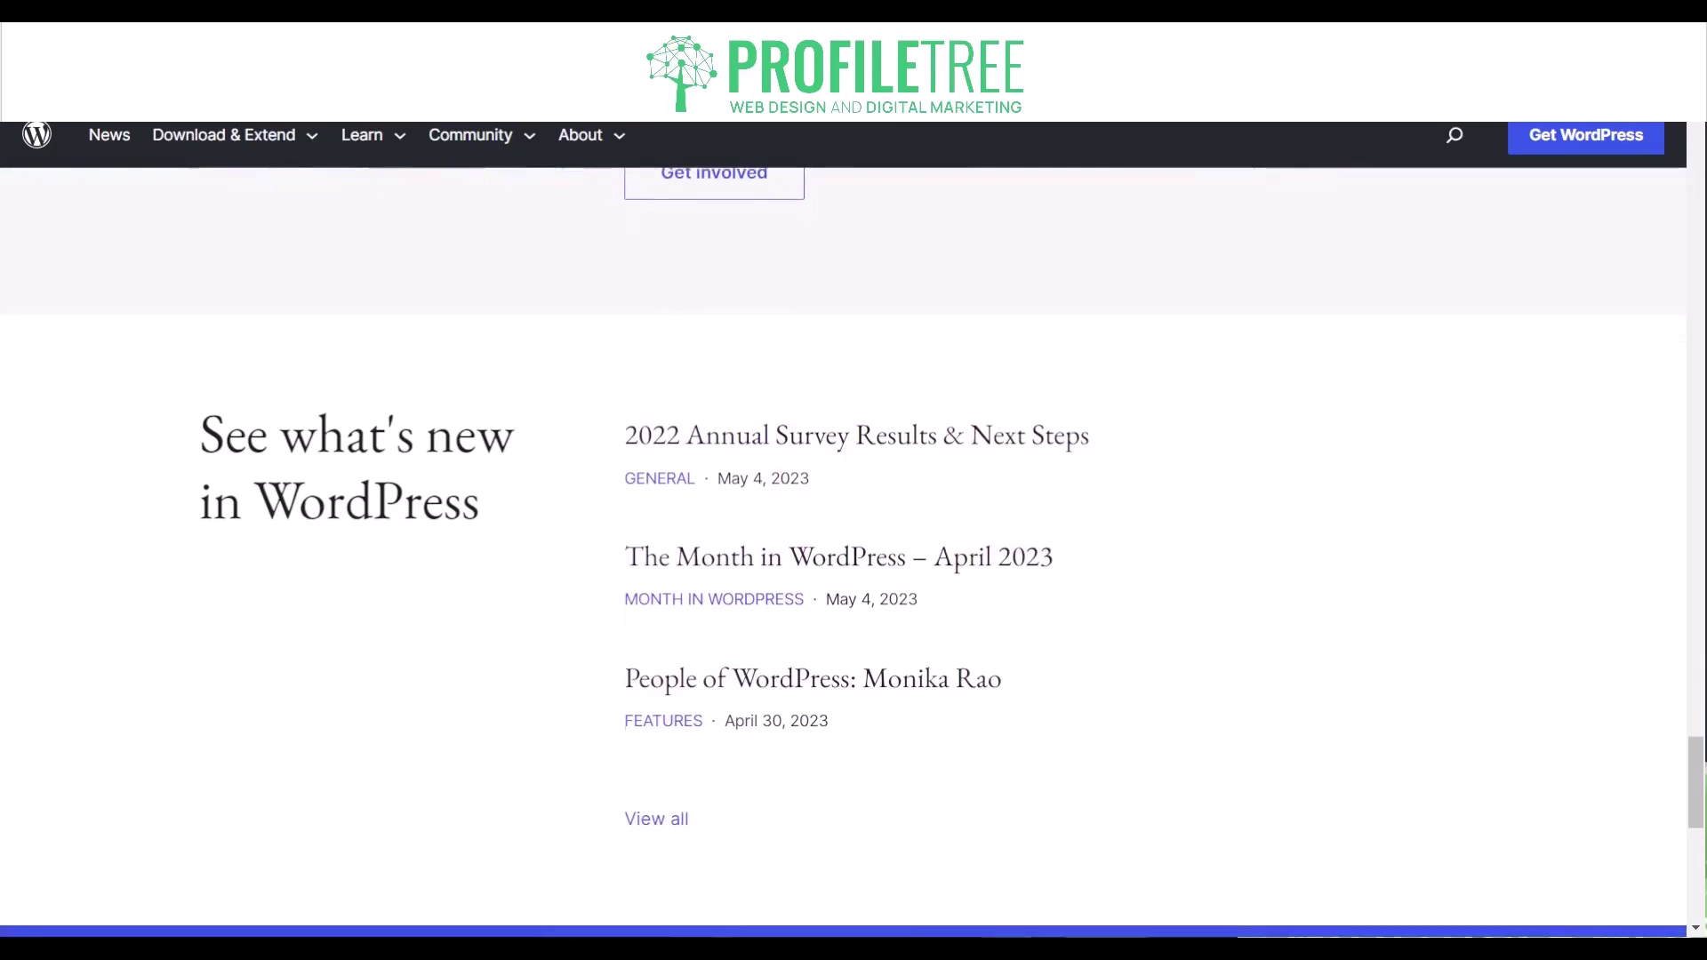
{"action": "scroll", "coordinate": [843, 551], "scroll_direction": "down", "scroll_amount": 3}
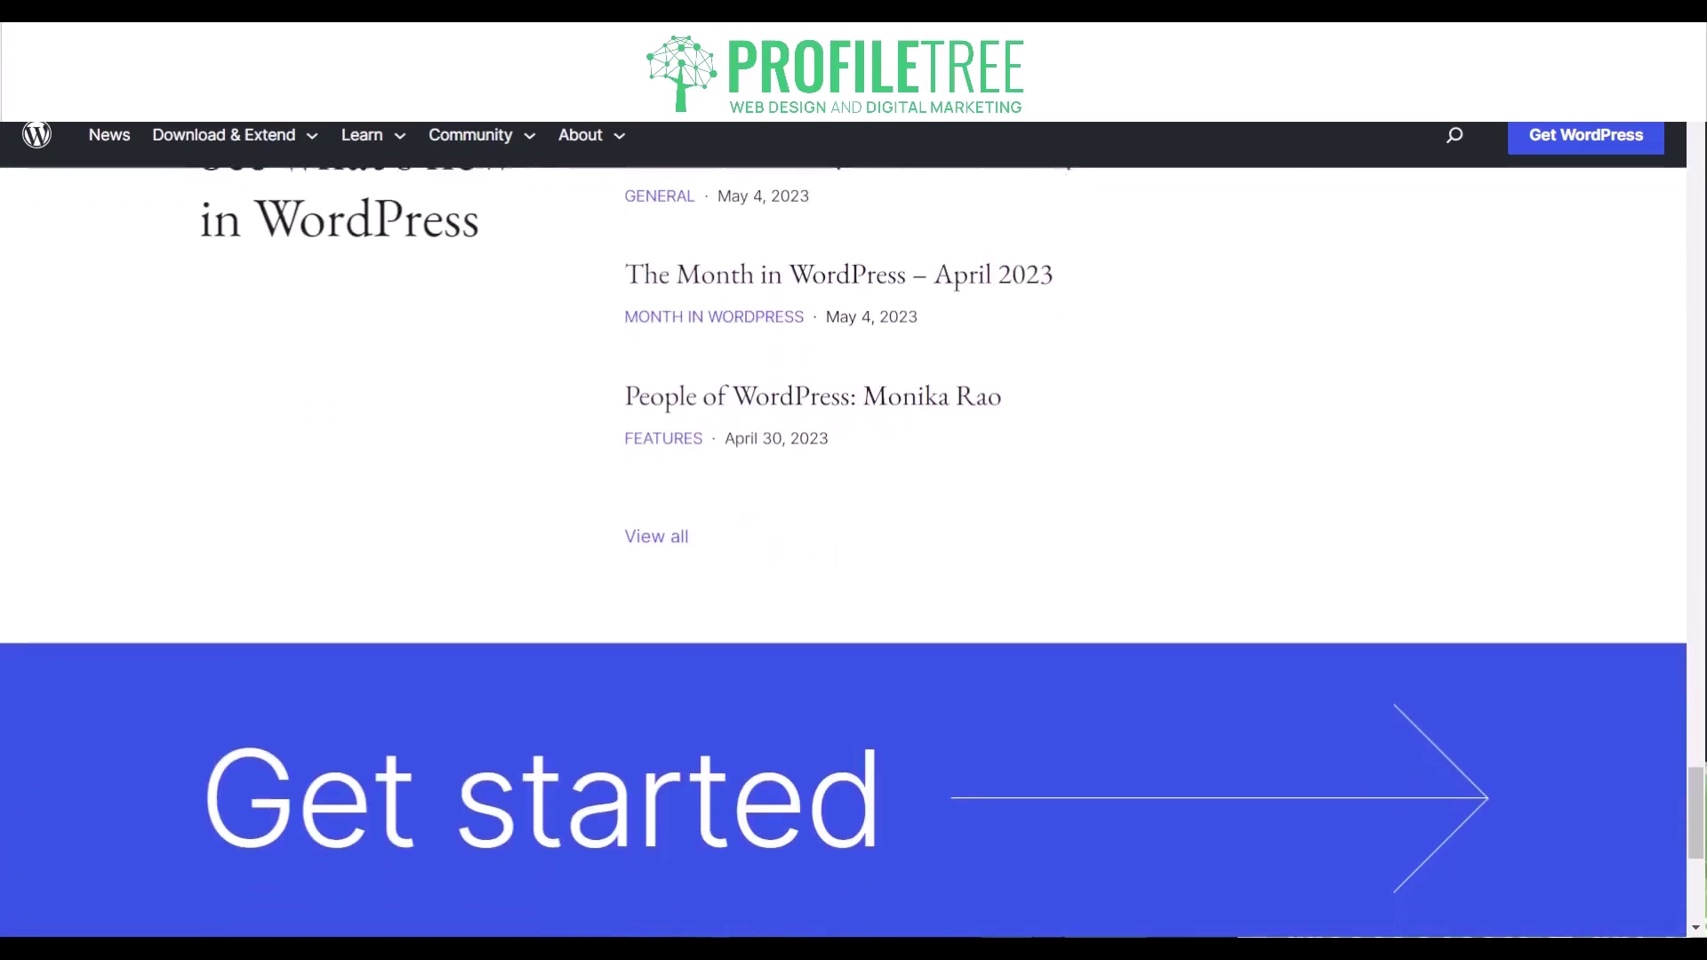
{"action": "scroll", "coordinate": [842, 551], "scroll_direction": "down", "scroll_amount": 2}
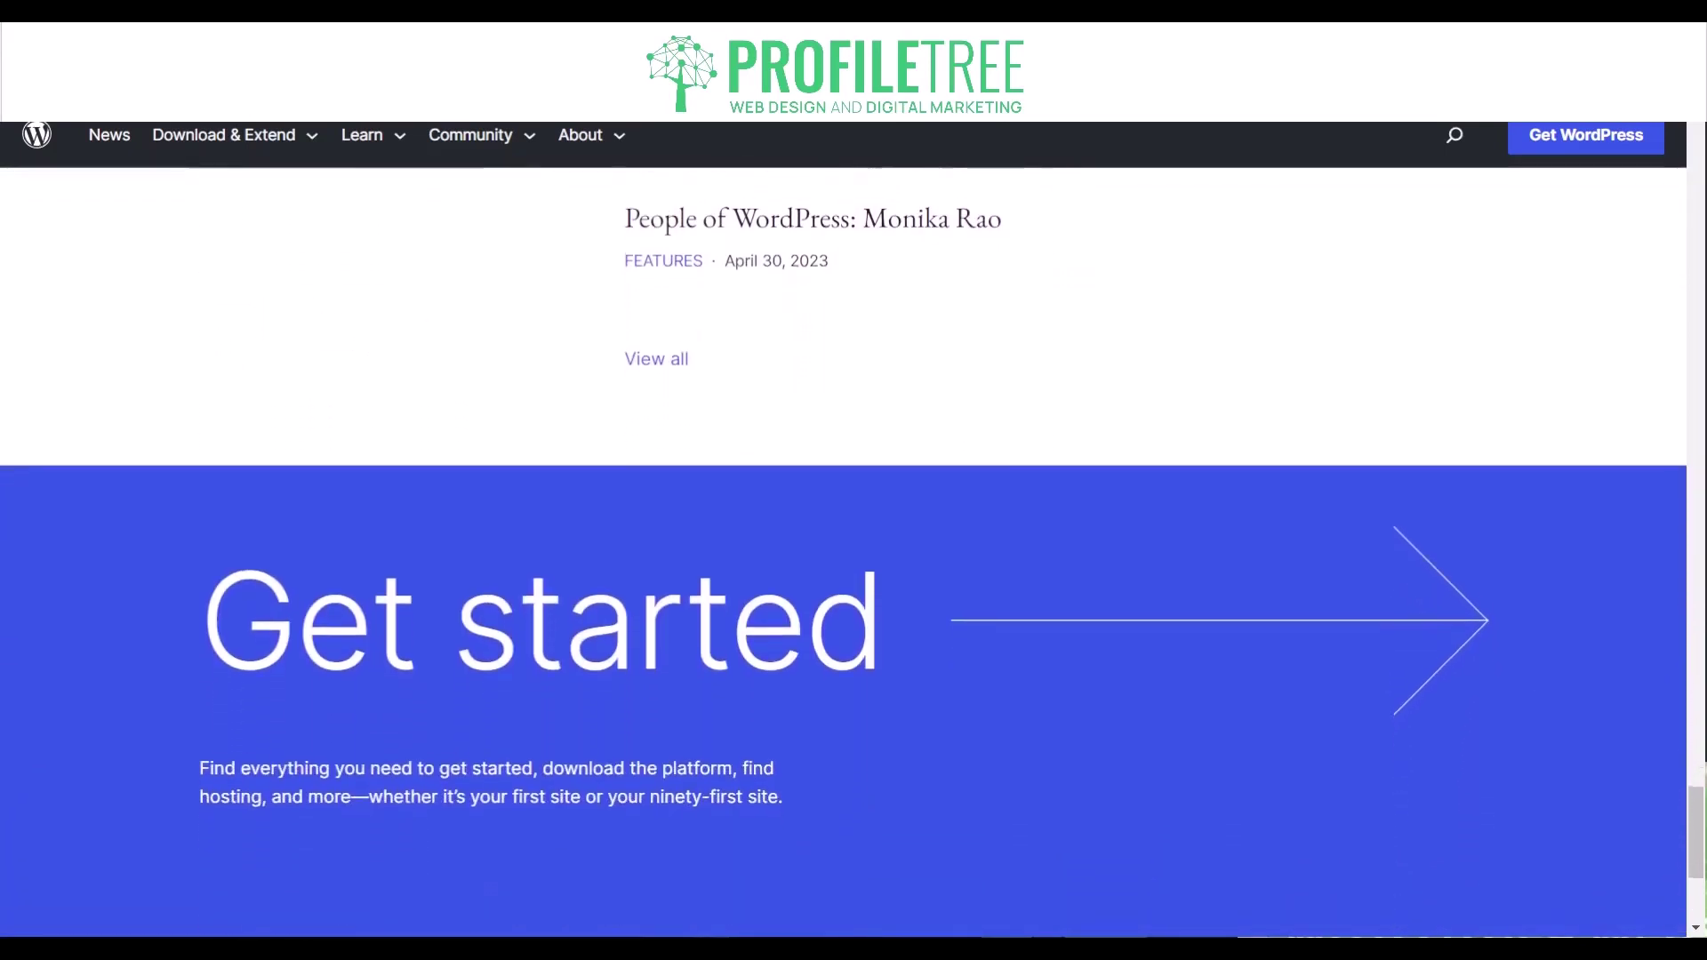
{"action": "scroll", "coordinate": [843, 552], "scroll_direction": "down", "scroll_amount": 2}
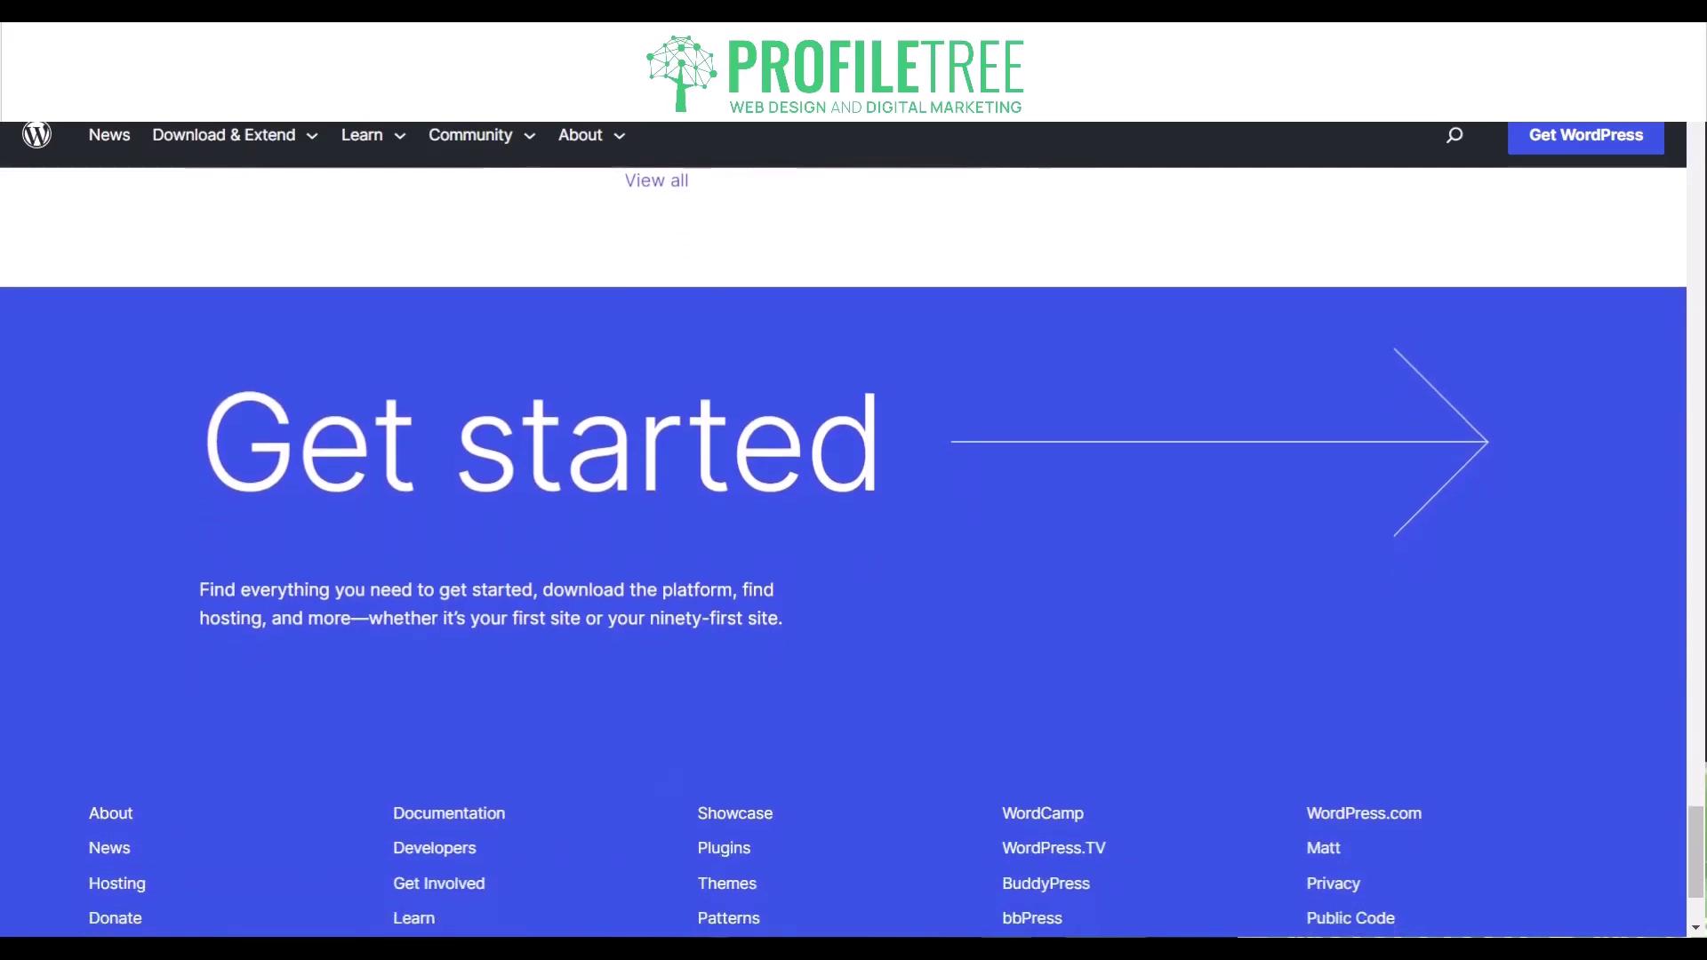
{"action": "scroll", "coordinate": [842, 551], "scroll_direction": "down", "scroll_amount": 1}
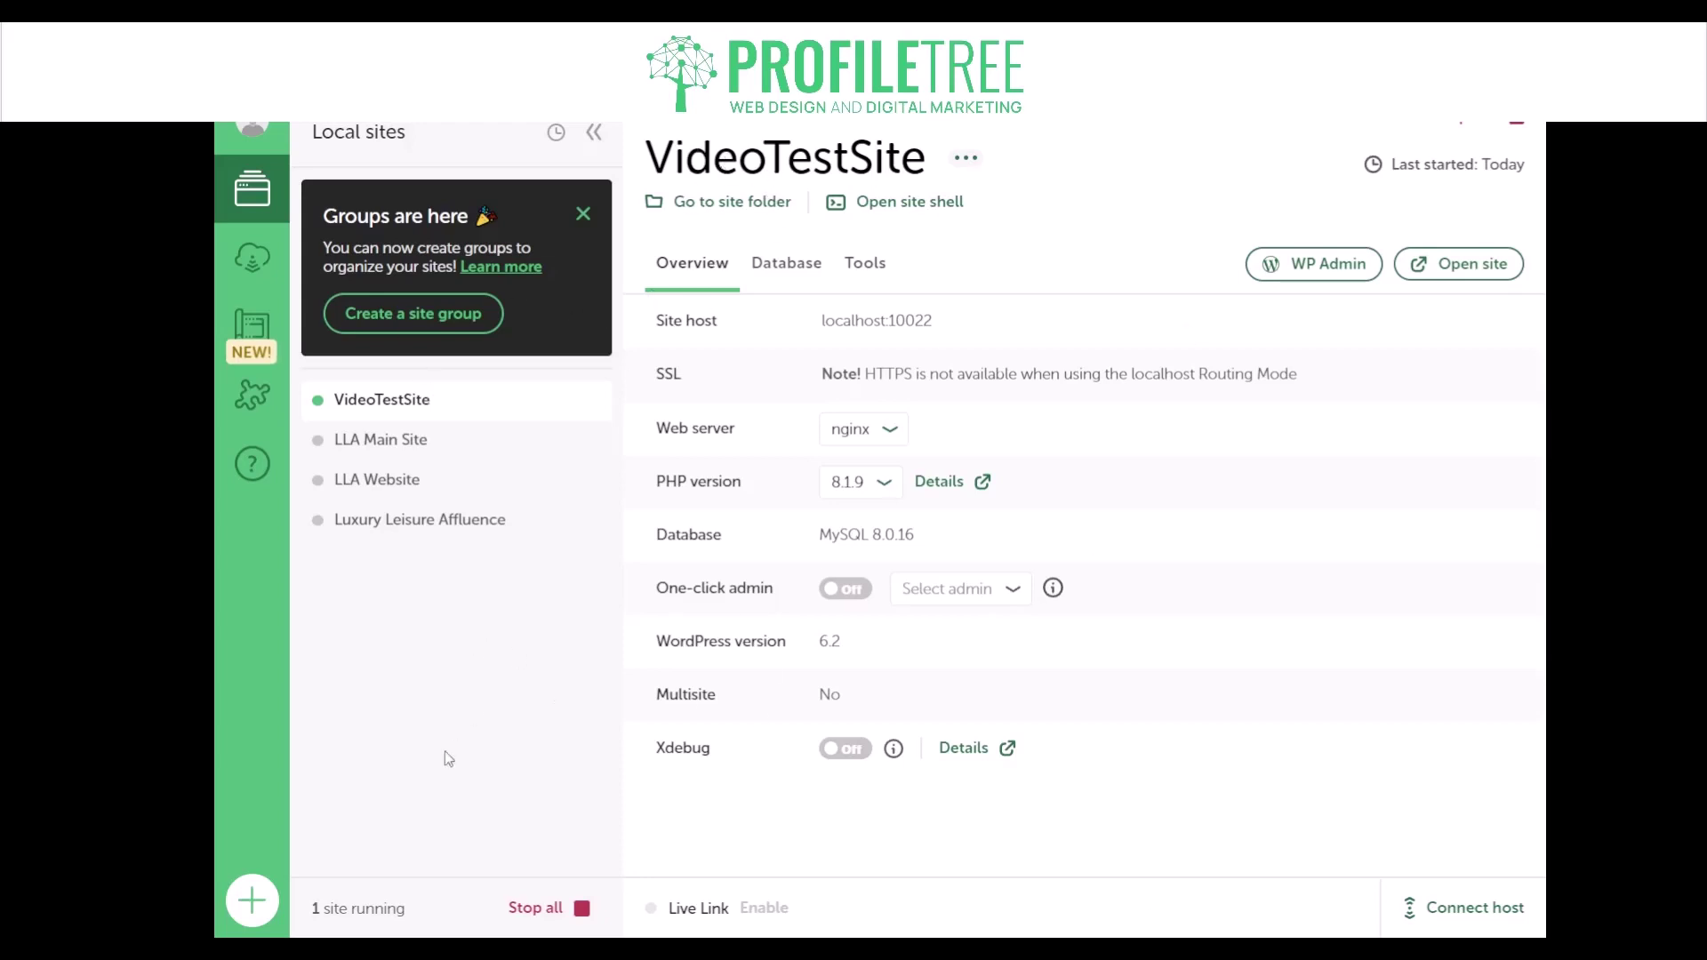
- Stop the running local sites and start a plain new site instead of a blueprint
{"action": "left_click", "coordinate": [536, 908]}
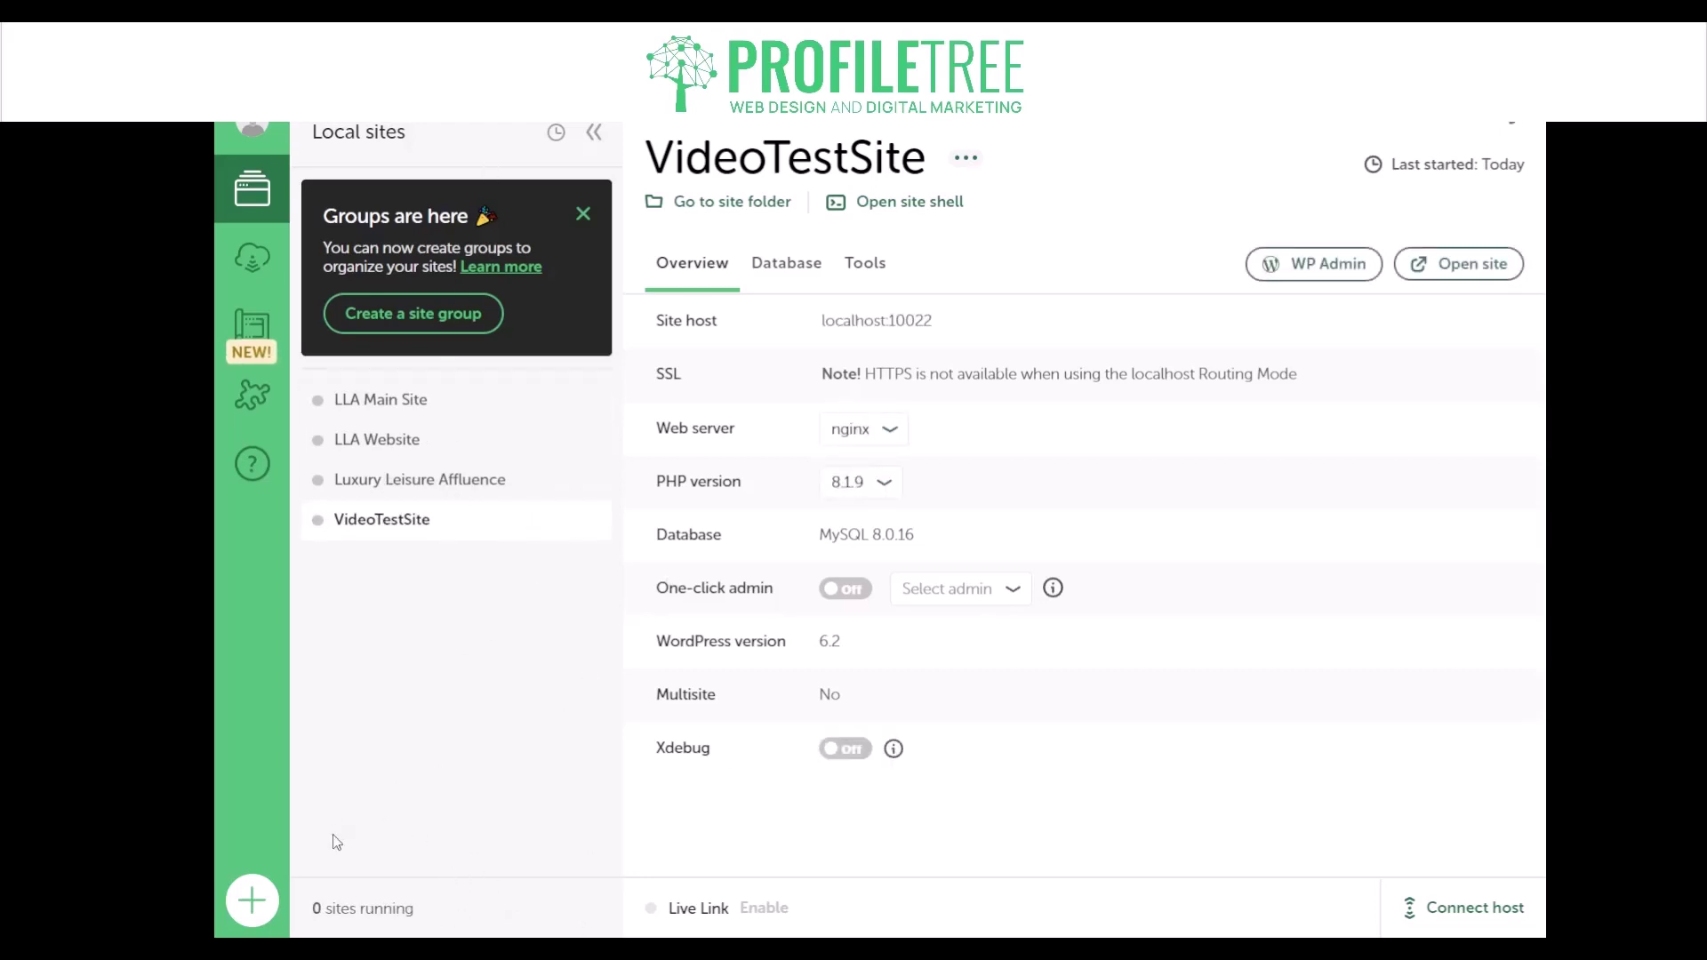
{"action": "left_click", "coordinate": [248, 916]}
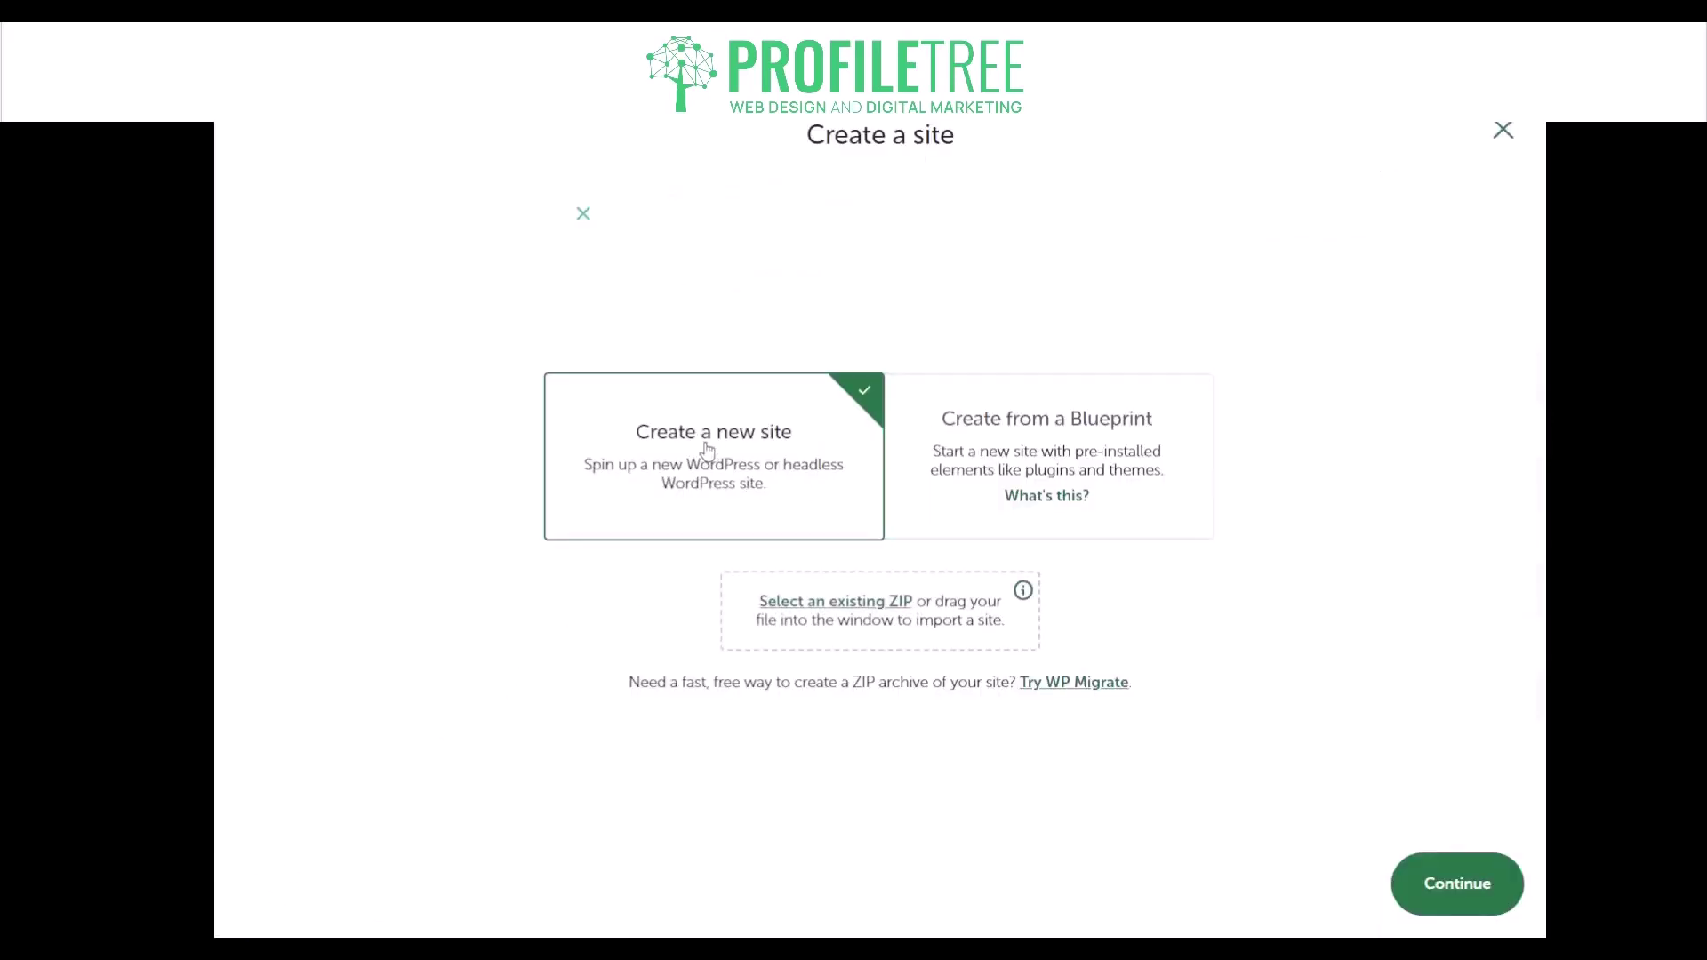
{"action": "left_click", "coordinate": [1085, 413]}
{"action": "left_click", "coordinate": [762, 459]}
{"action": "left_click", "coordinate": [1420, 889]}
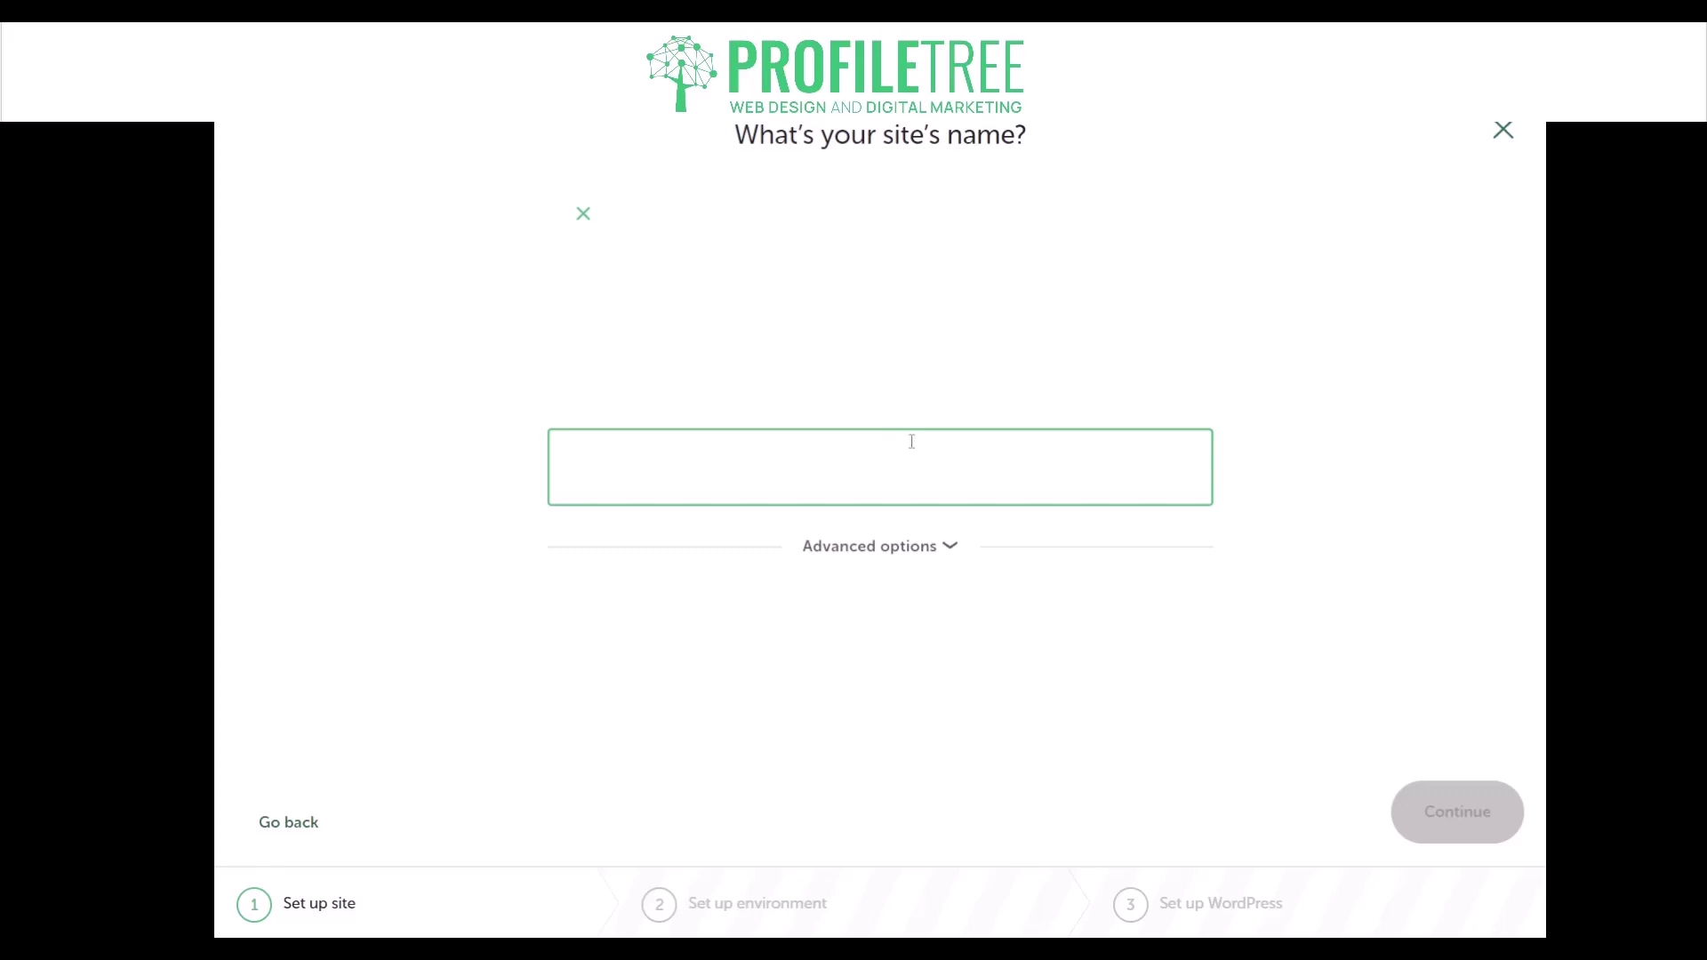
- Name the new site 'WP Local' and keep the preferred environment
{"action": "type", "text": "WP Local"}
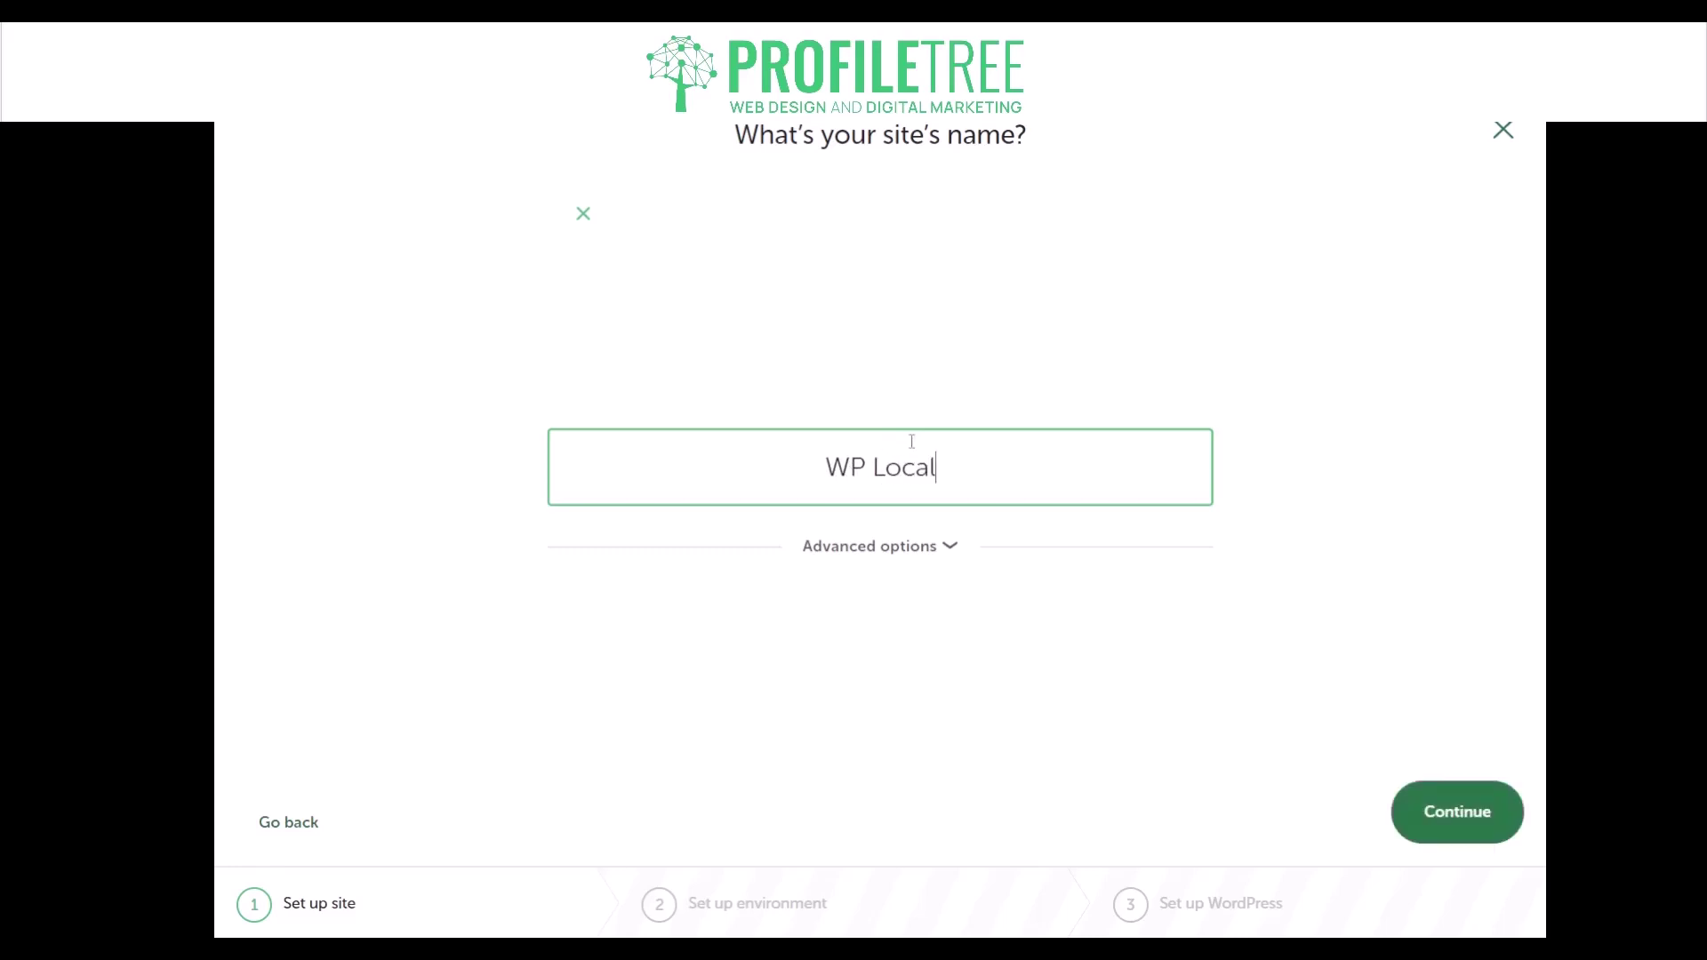
{"action": "left_click", "coordinate": [921, 552]}
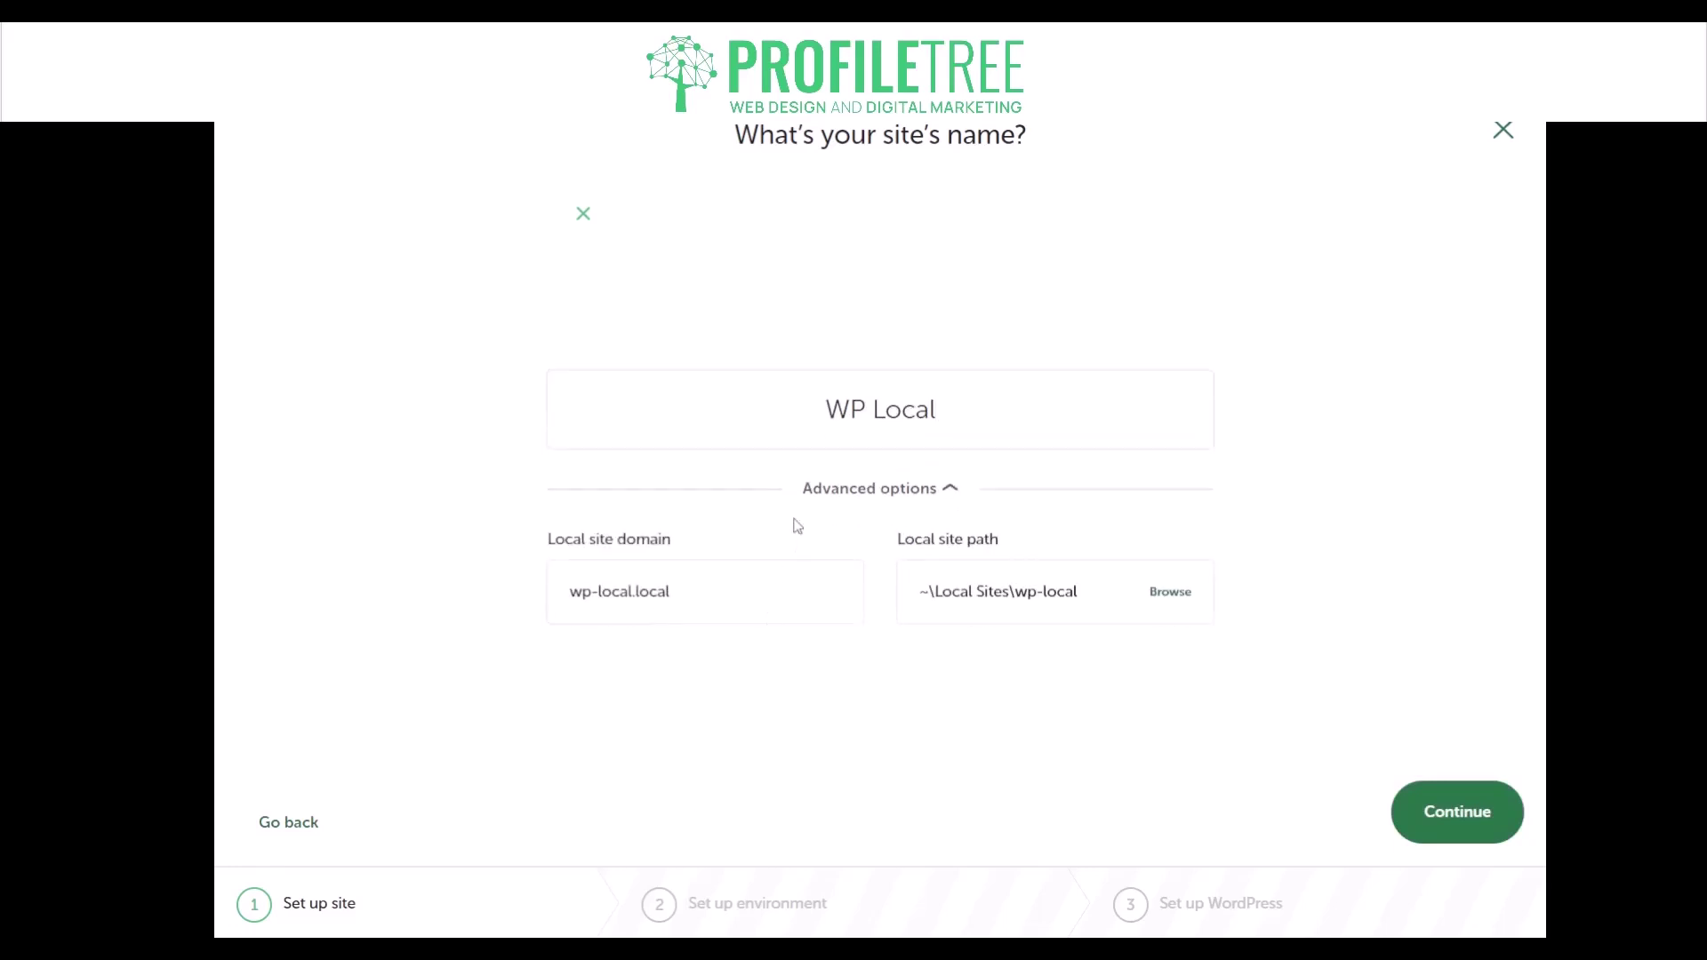
{"action": "left_click", "coordinate": [951, 492]}
{"action": "left_click", "coordinate": [1418, 799]}
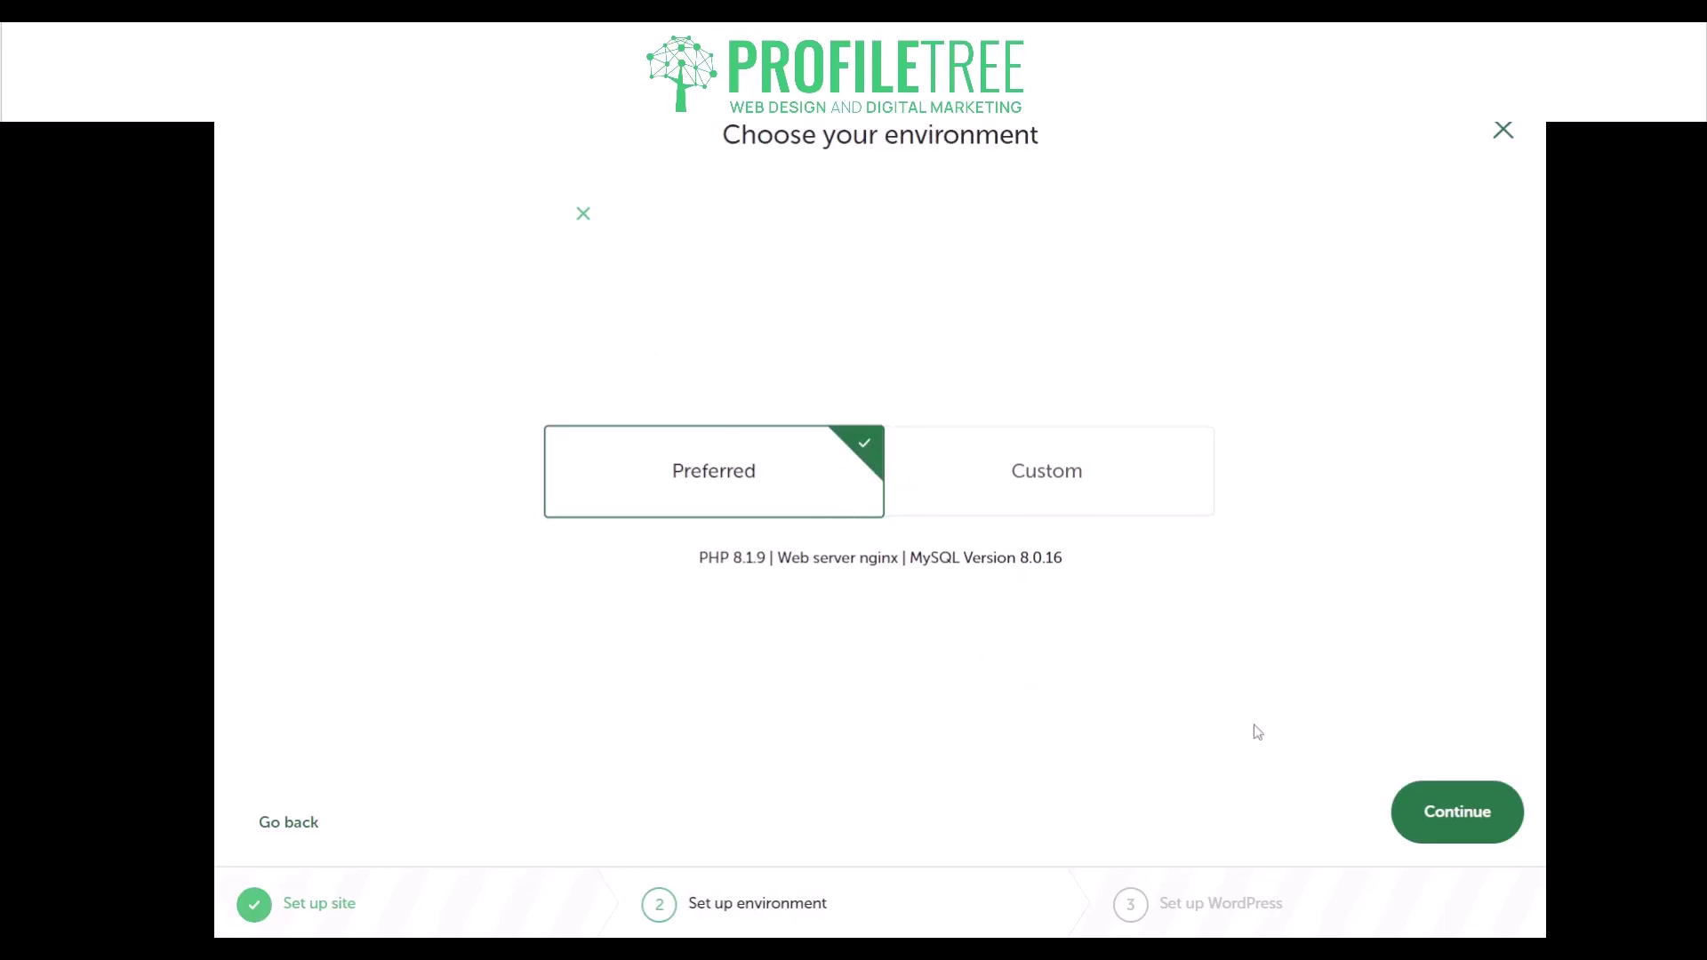
{"action": "left_click", "coordinate": [1433, 809]}
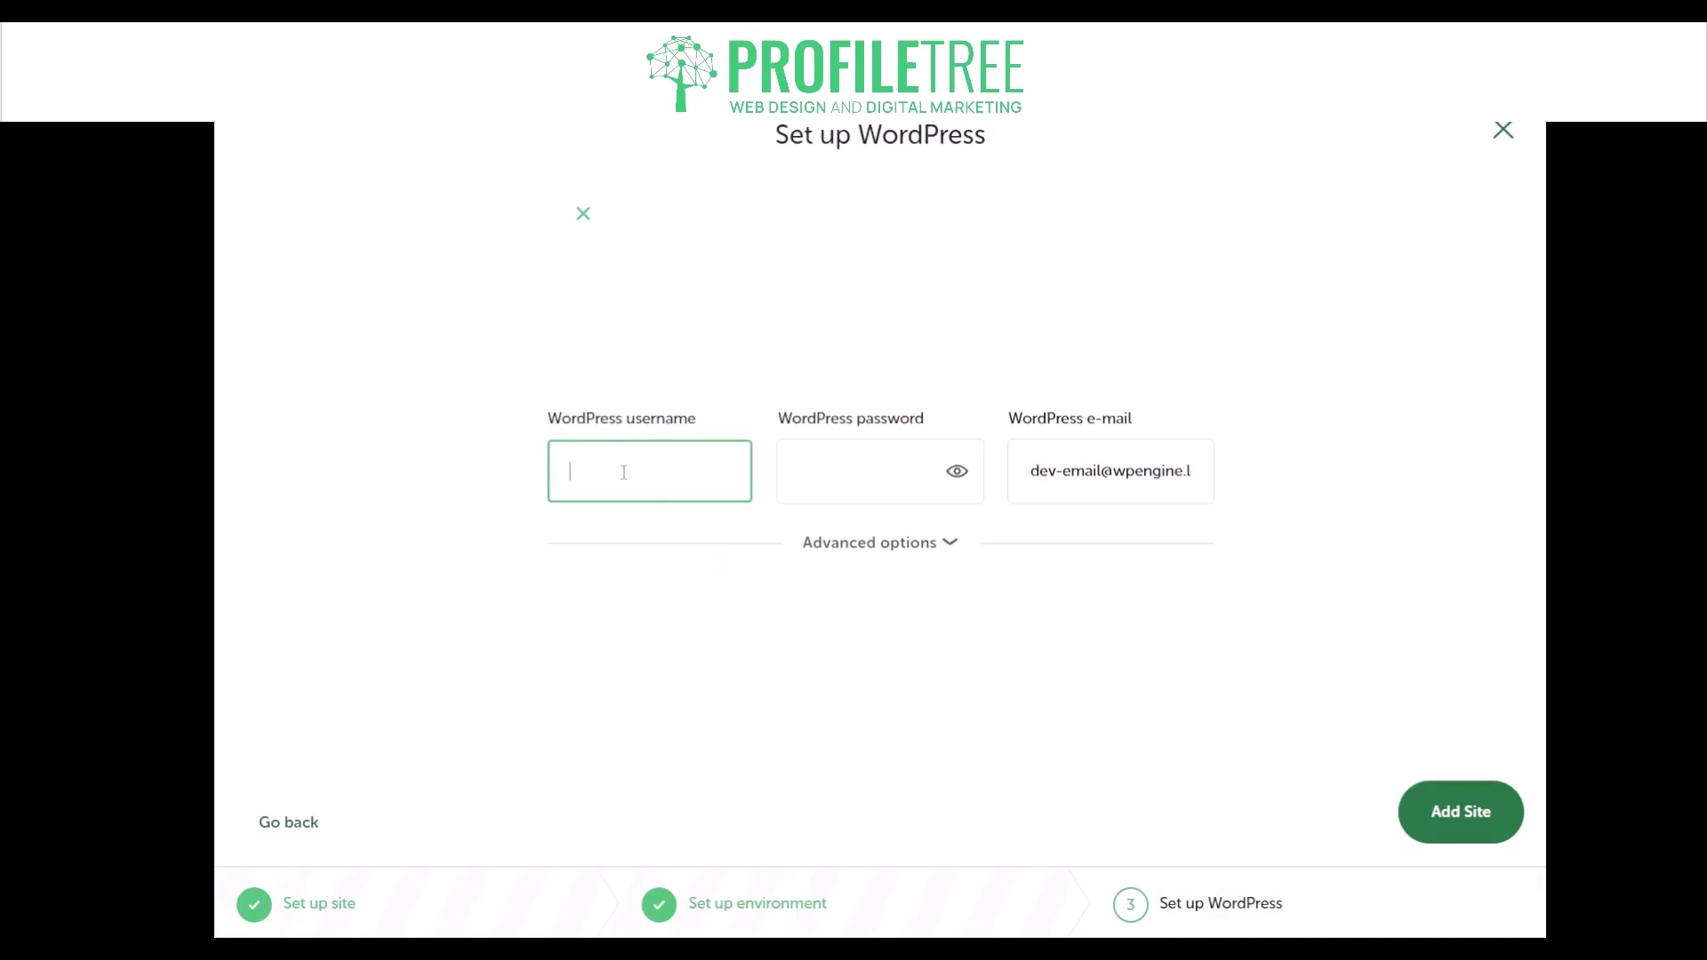
- Set admin username LocalWP and a password, keep the default e-mail, and add the site
{"action": "type", "text": "LocalWP"}
{"action": "left_click", "coordinate": [810, 477]}
{"action": "type", "text": "p"}
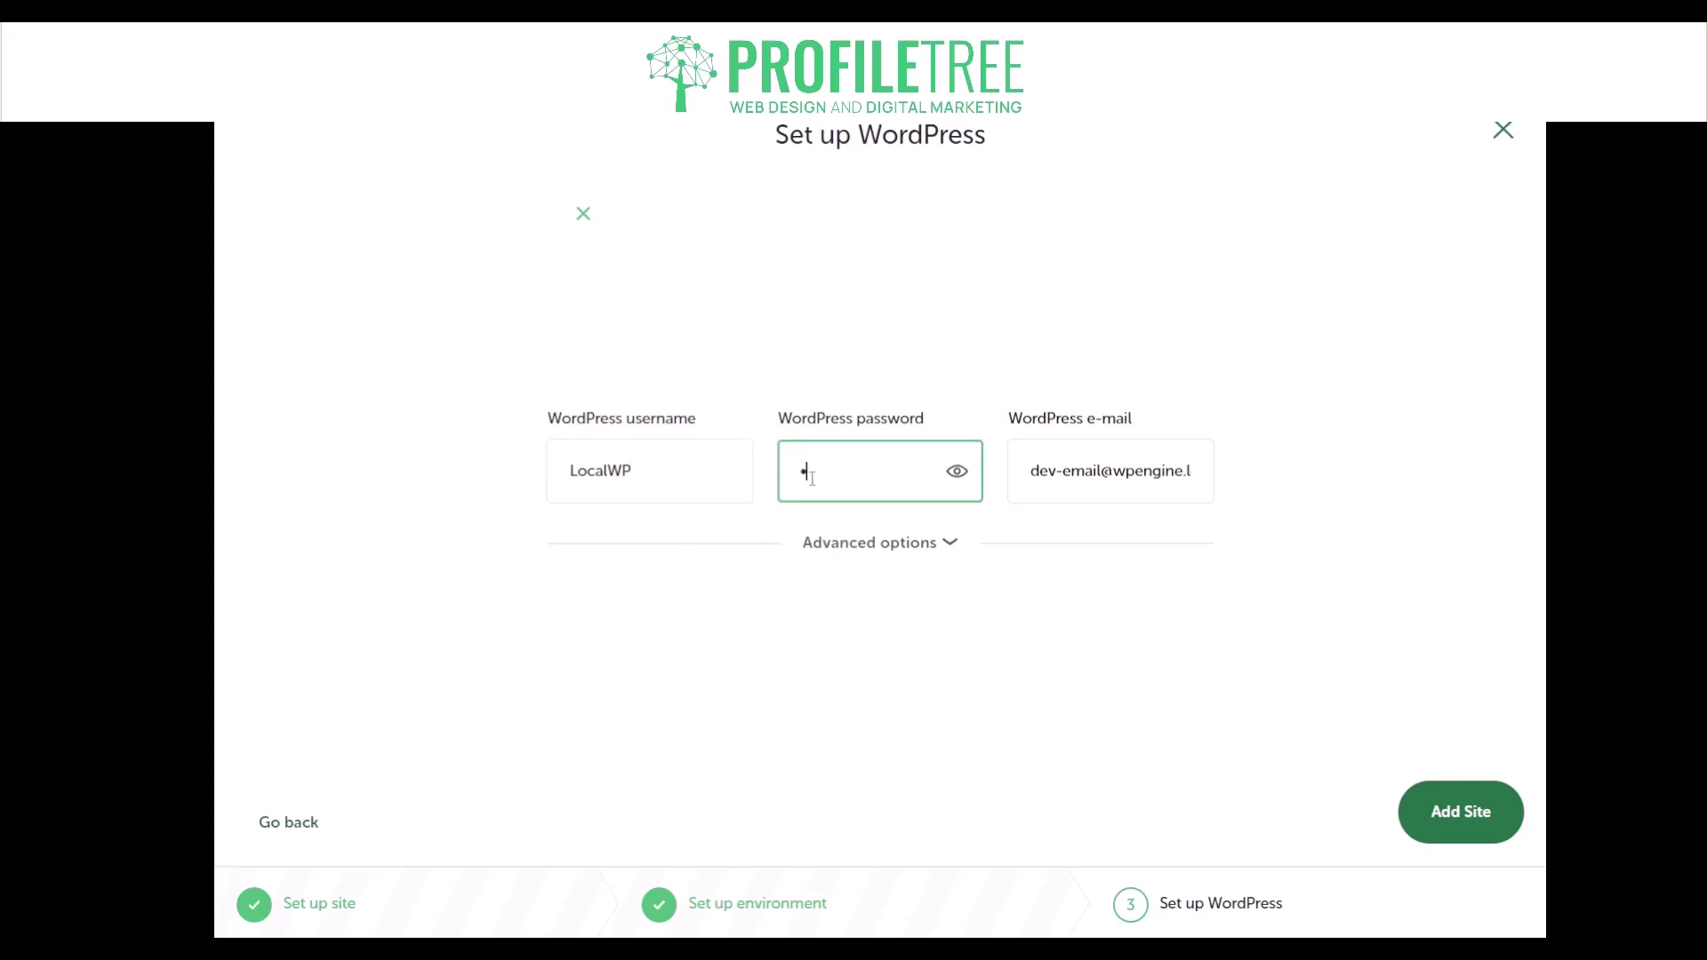
{"action": "type", "text": "asswor"}
{"action": "left_click", "coordinate": [957, 473]}
{"action": "left_click", "coordinate": [1097, 469]}
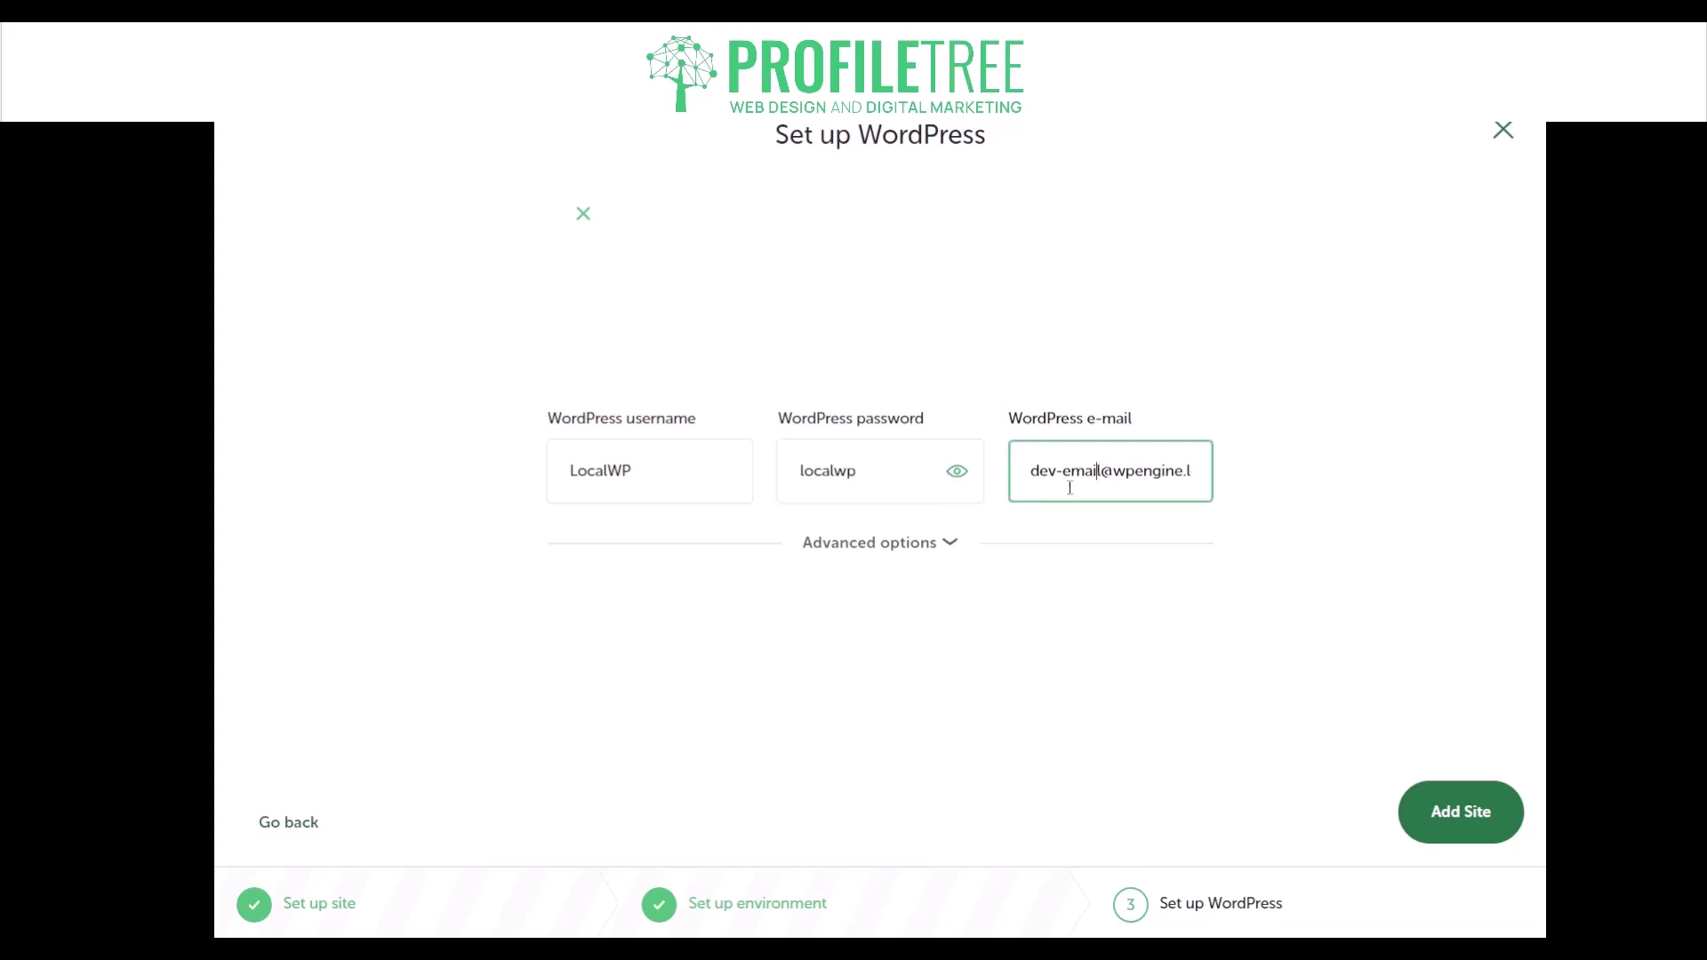
{"action": "triple_click", "coordinate": [1061, 474]}
{"action": "left_click", "coordinate": [1094, 484]}
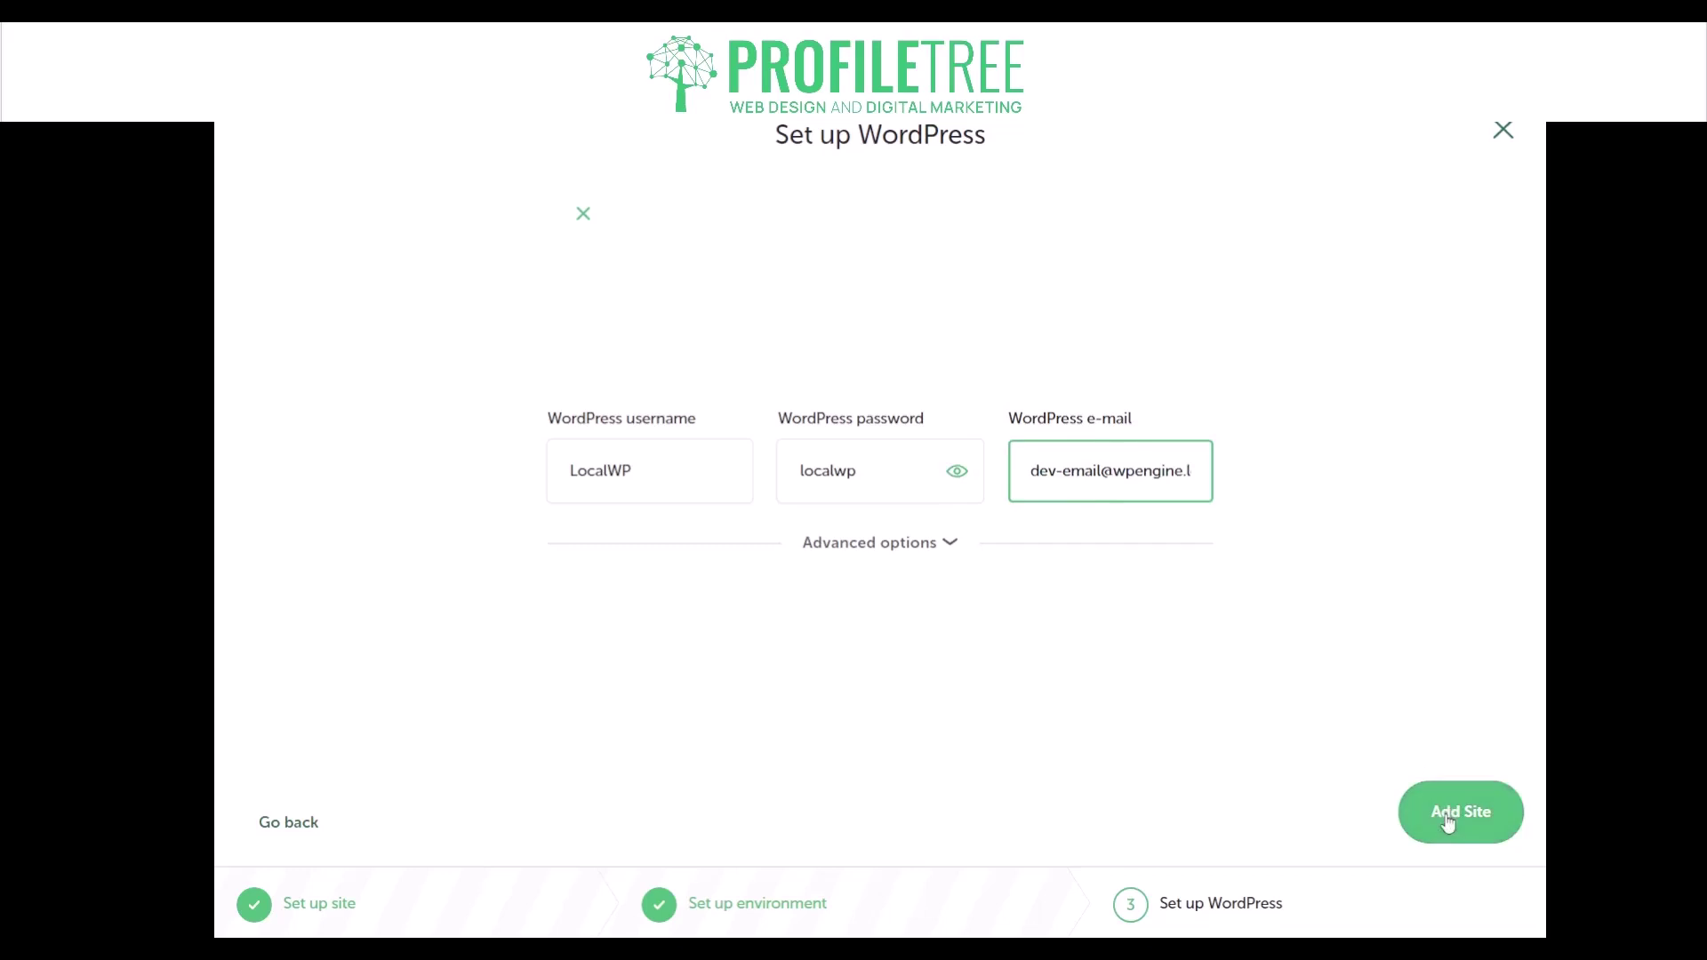
{"action": "left_click", "coordinate": [1448, 822]}
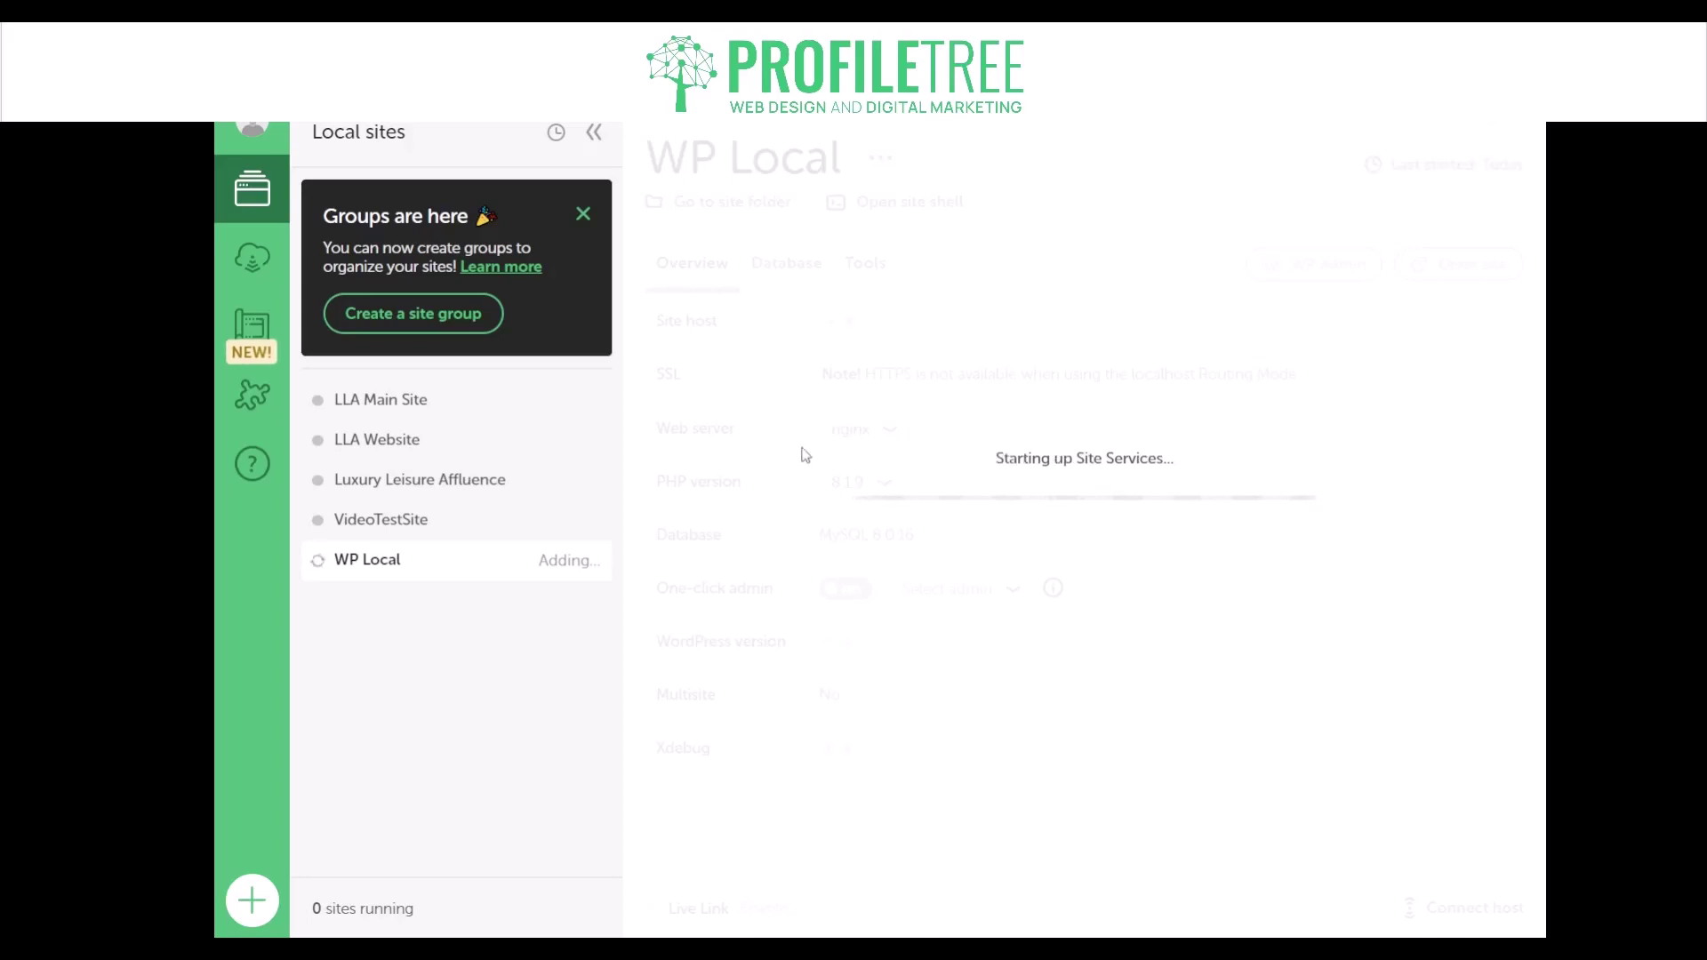
- View VideoTestSite's details while WP Local finishes installing
{"action": "left_click", "coordinate": [453, 526]}
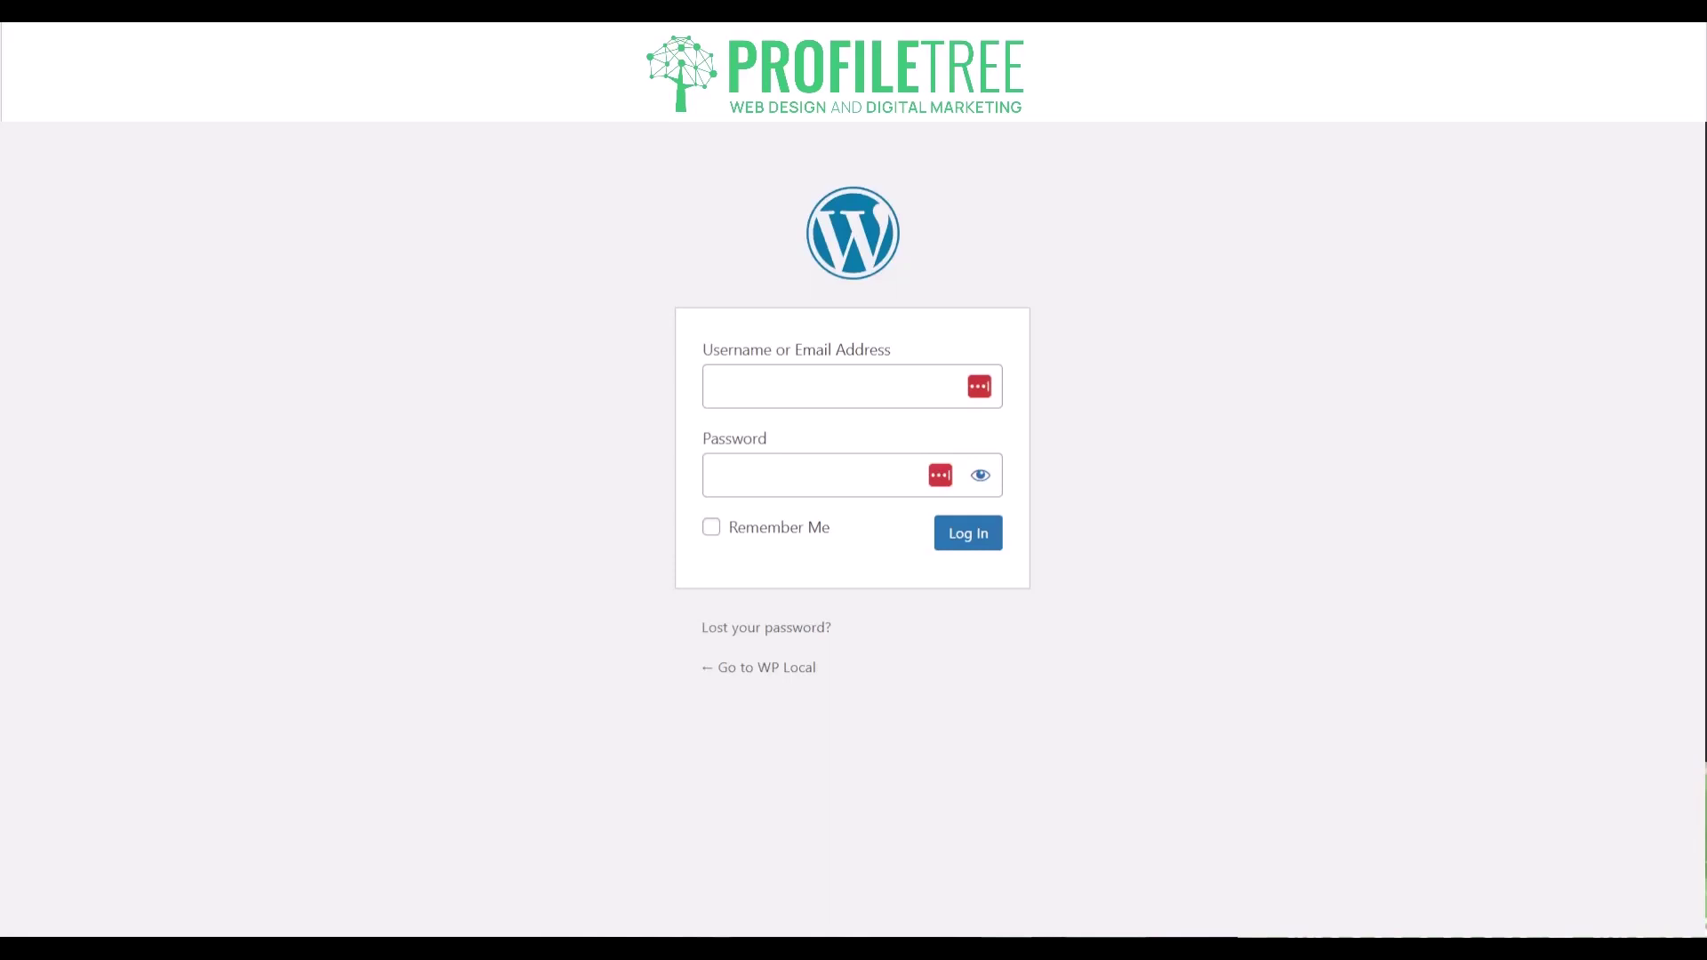
- Submit the admin login with a mistyped username, which WordPress rejects
{"action": "left_click", "coordinate": [895, 382]}
{"action": "type", "text": "WPlocal"}
{"action": "key", "text": "BackSpace"}
{"action": "key", "text": "BackSpace"}
{"action": "key", "text": "BackSpace"}
{"action": "key", "text": "BackSpace"}
{"action": "key", "text": "BackSpace"}
{"action": "type", "text": "Local"}
{"action": "key", "text": "Tab"}
{"action": "type", "text": "********"}
{"action": "key", "text": "Return"}
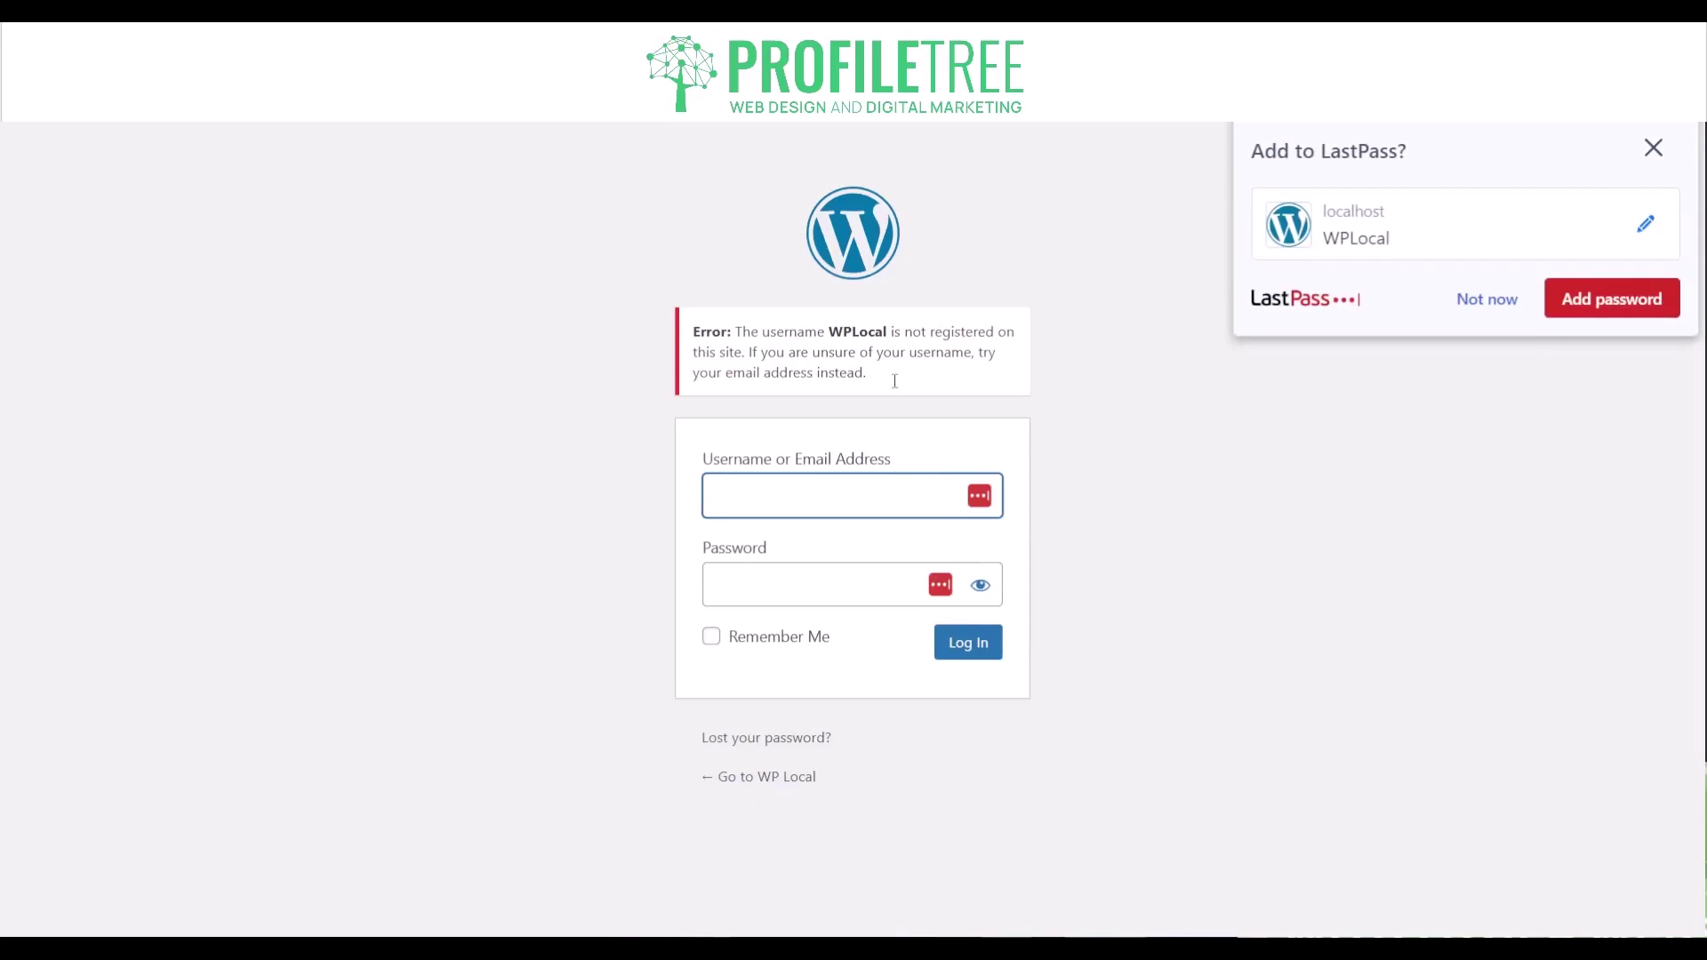
- Log in again as 'WP Local' with the corrected password and dismiss the LastPass prompt
{"action": "key", "text": "Tab"}
{"action": "type", "text": "••"}
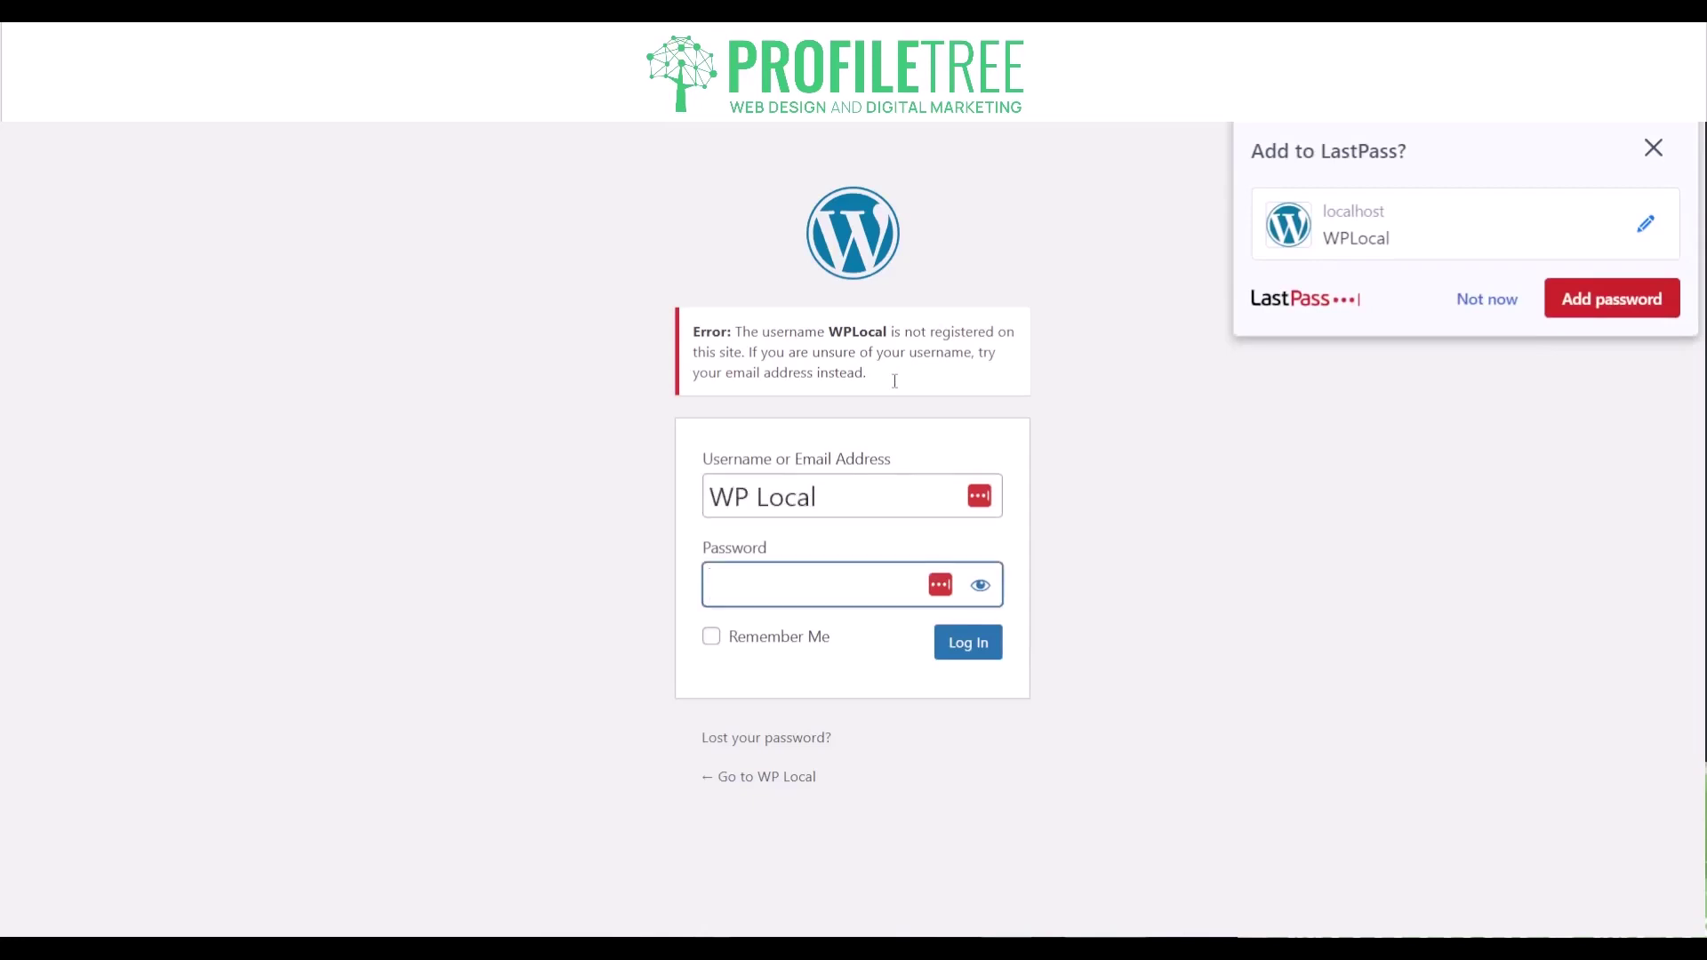
{"action": "key", "text": "BackSpace"}
{"action": "key", "text": "BackSpace"}
{"action": "key", "text": "Return"}
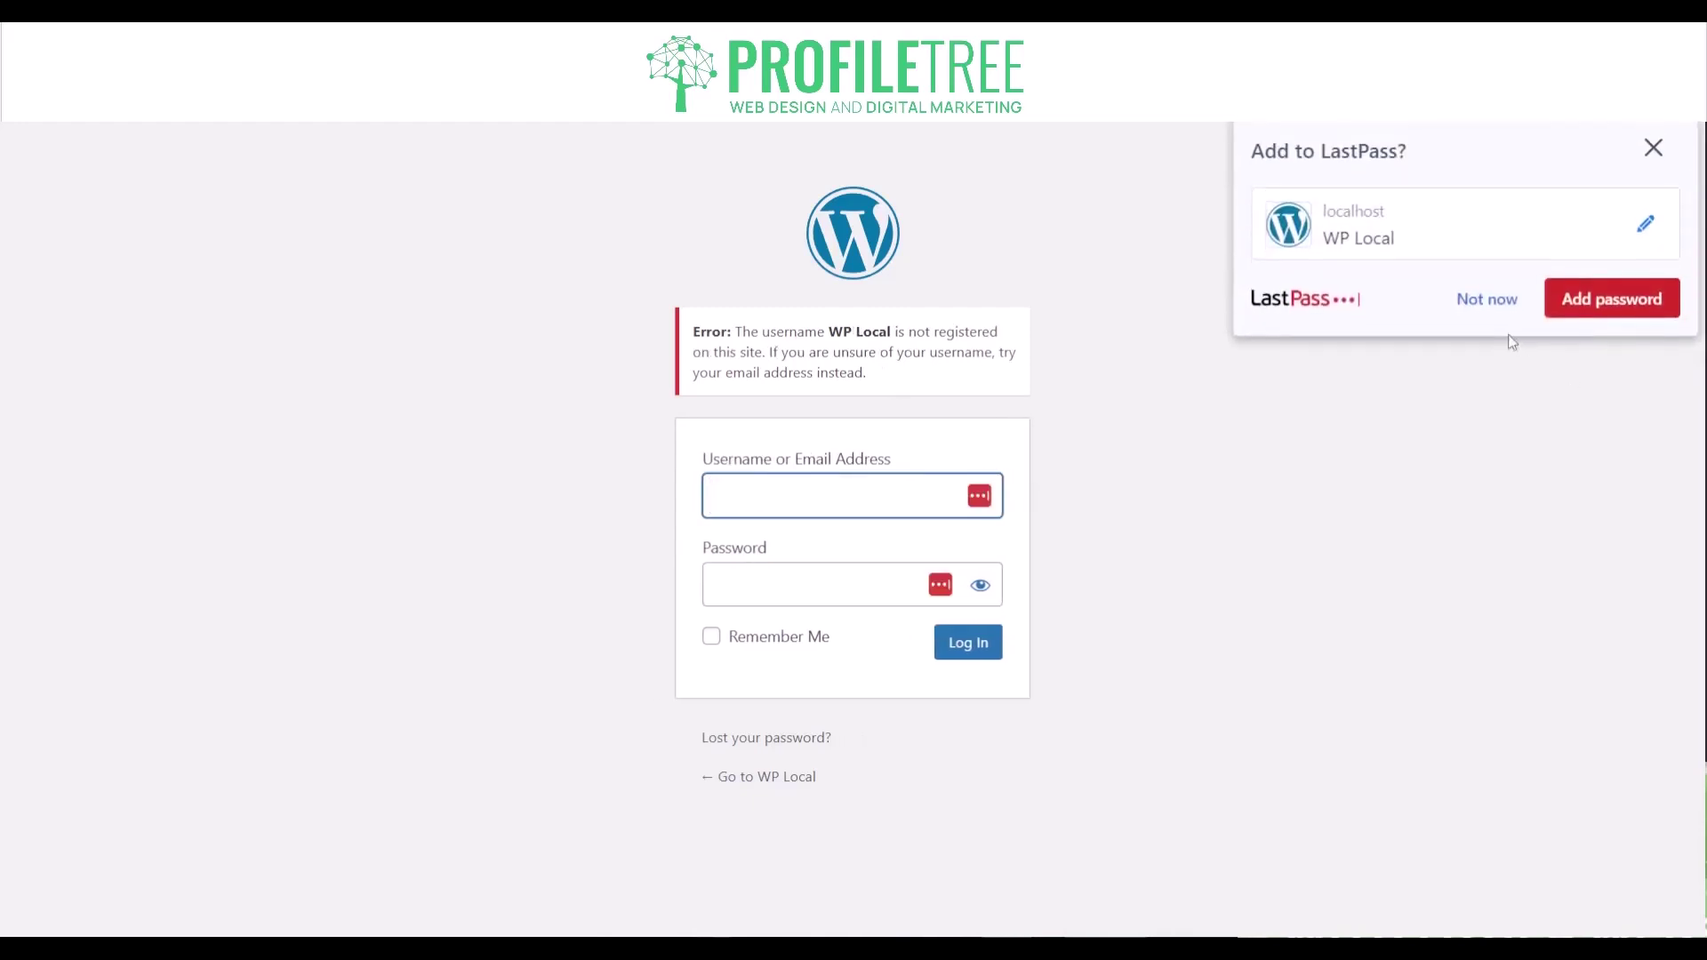
{"action": "left_click", "coordinate": [1653, 148]}
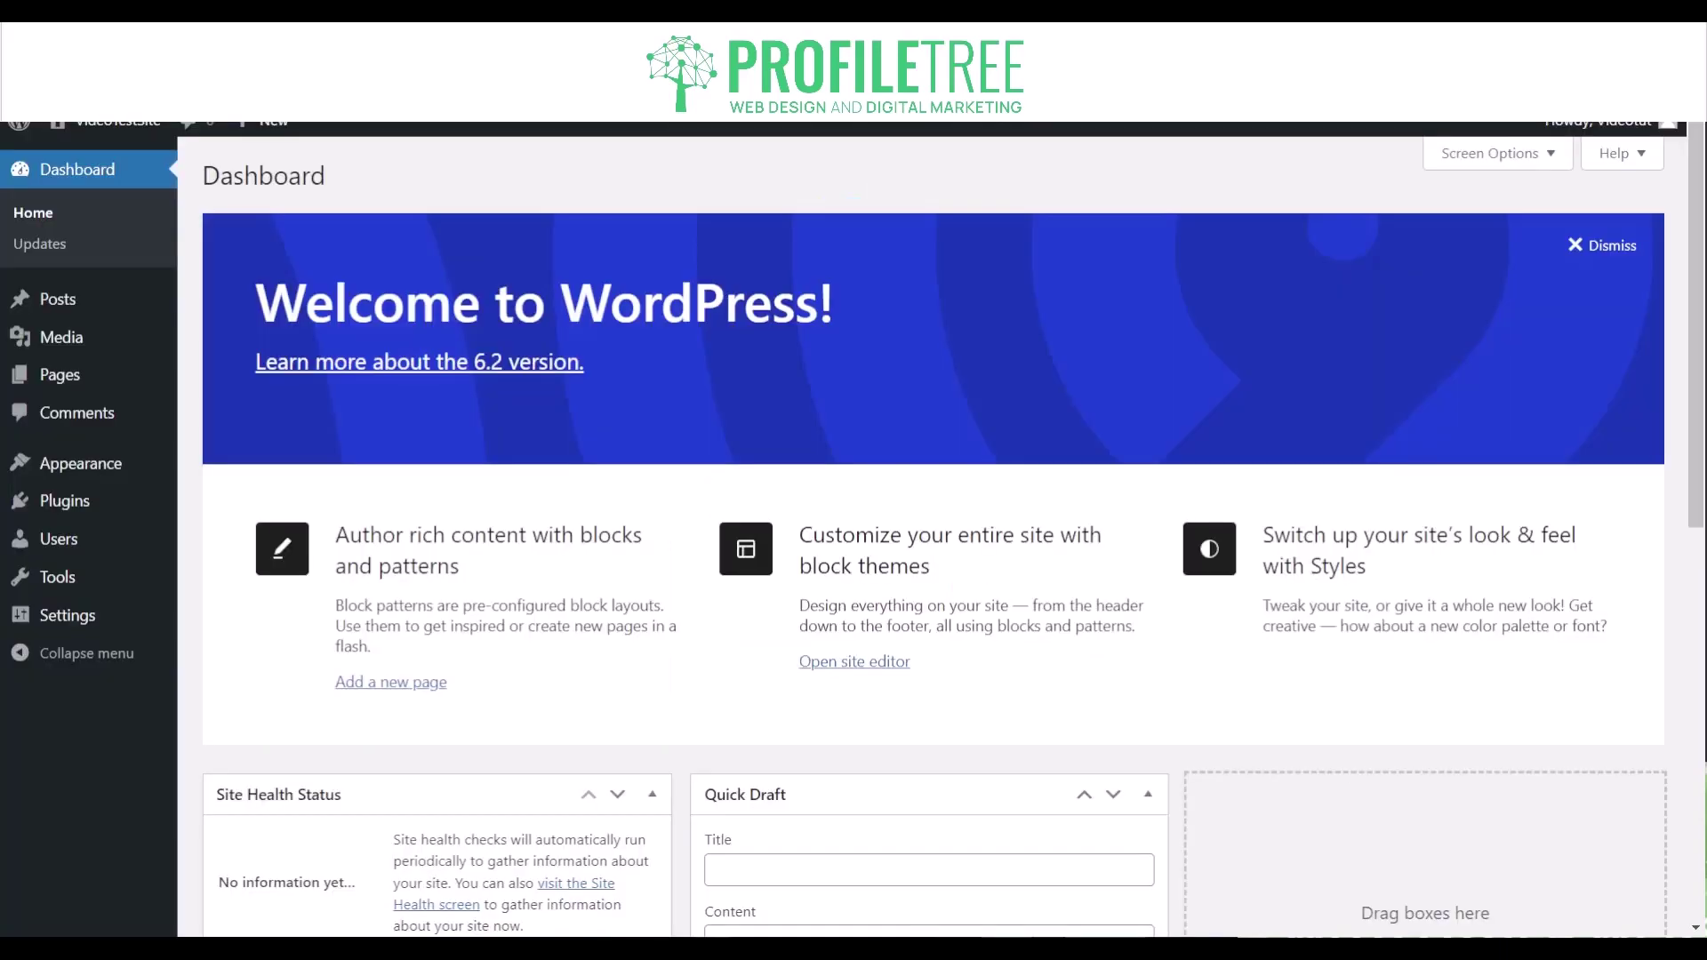
- Go to Appearance > Themes from the dashboard sidebar
{"action": "scroll", "coordinate": [951, 528], "scroll_direction": "down", "scroll_amount": 1}
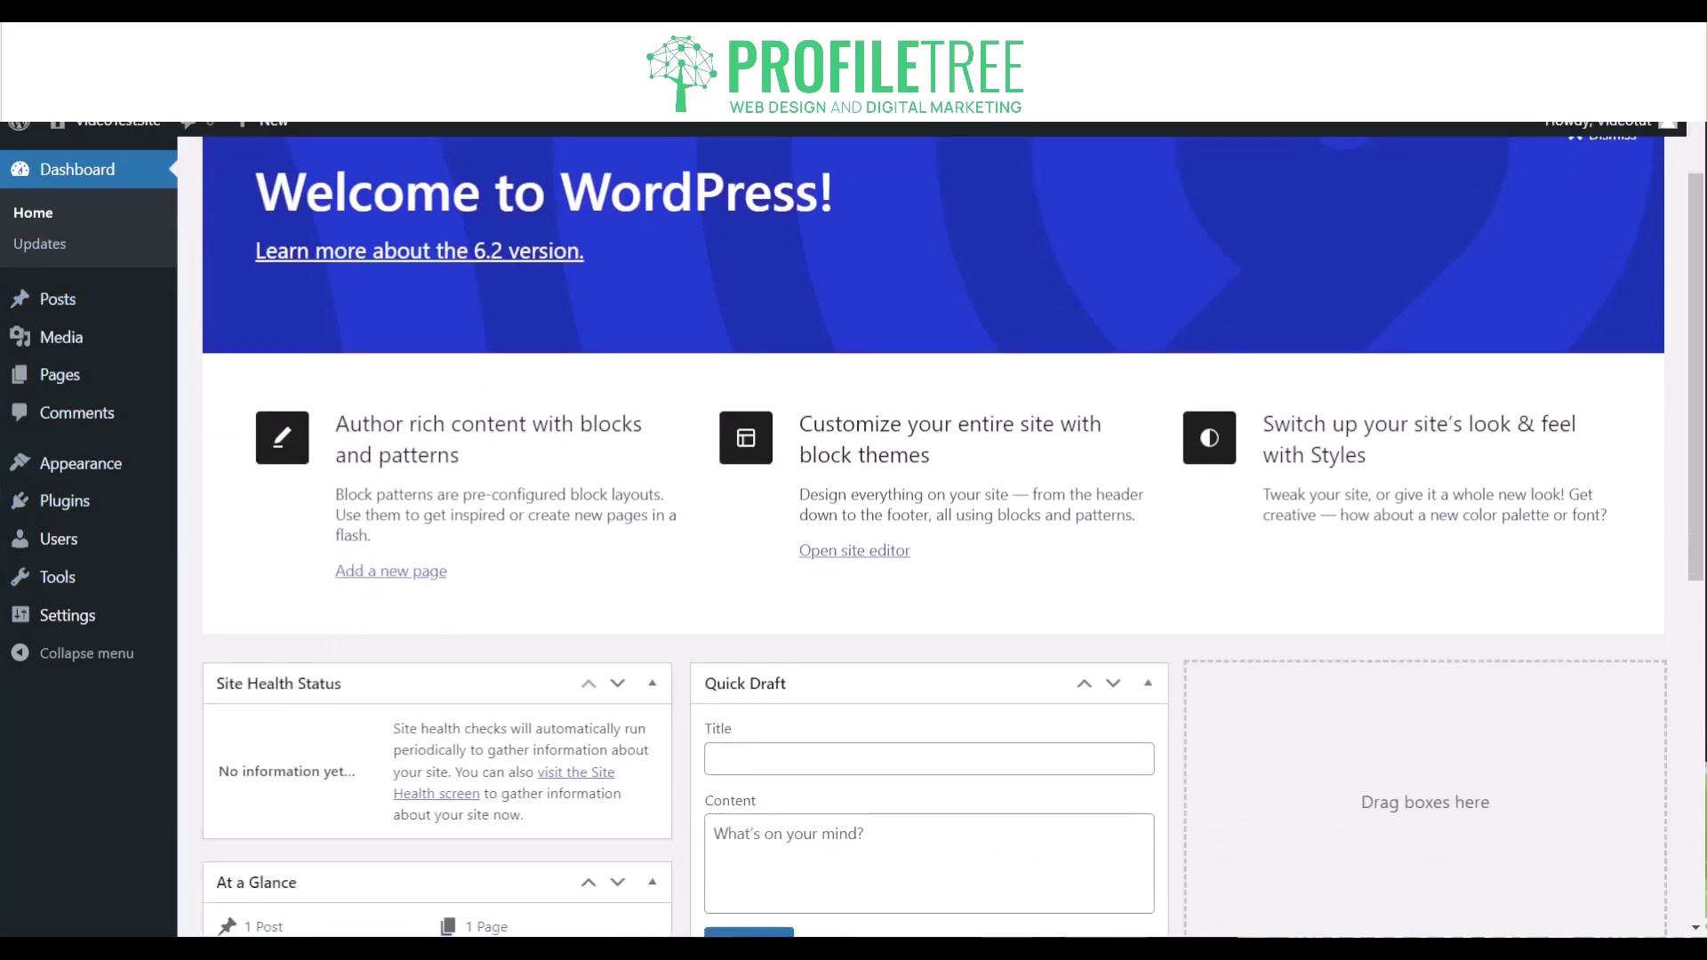
{"action": "mouse_move", "coordinate": [80, 463]}
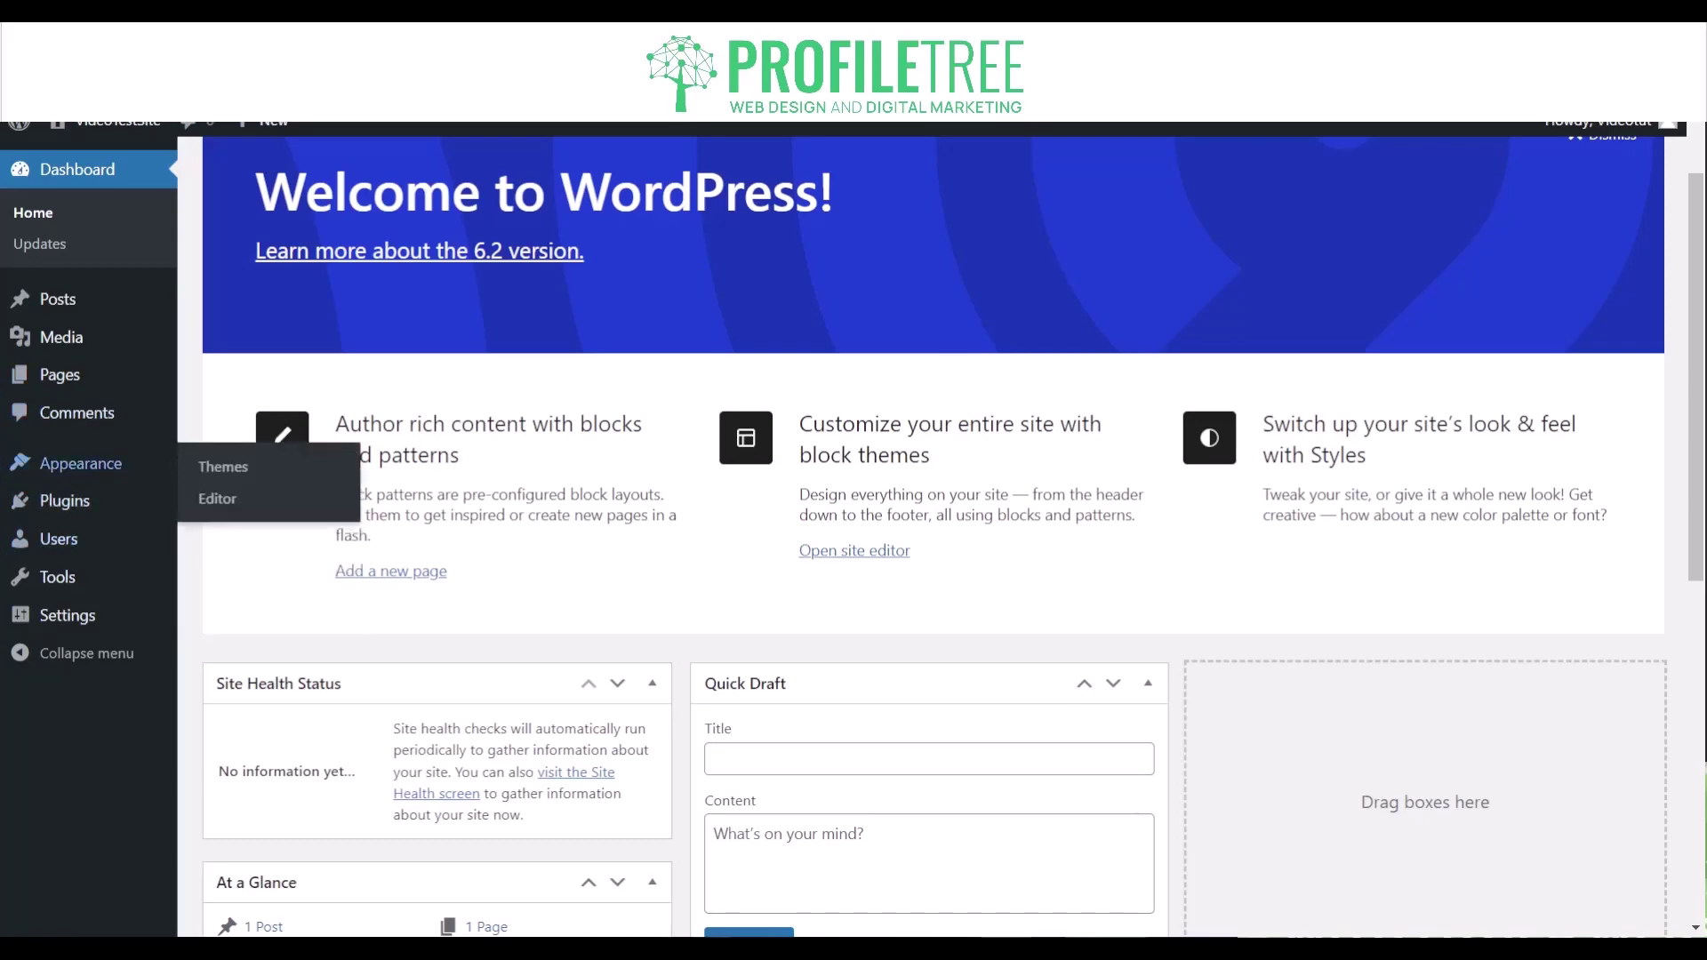
{"action": "left_click", "coordinate": [251, 469]}
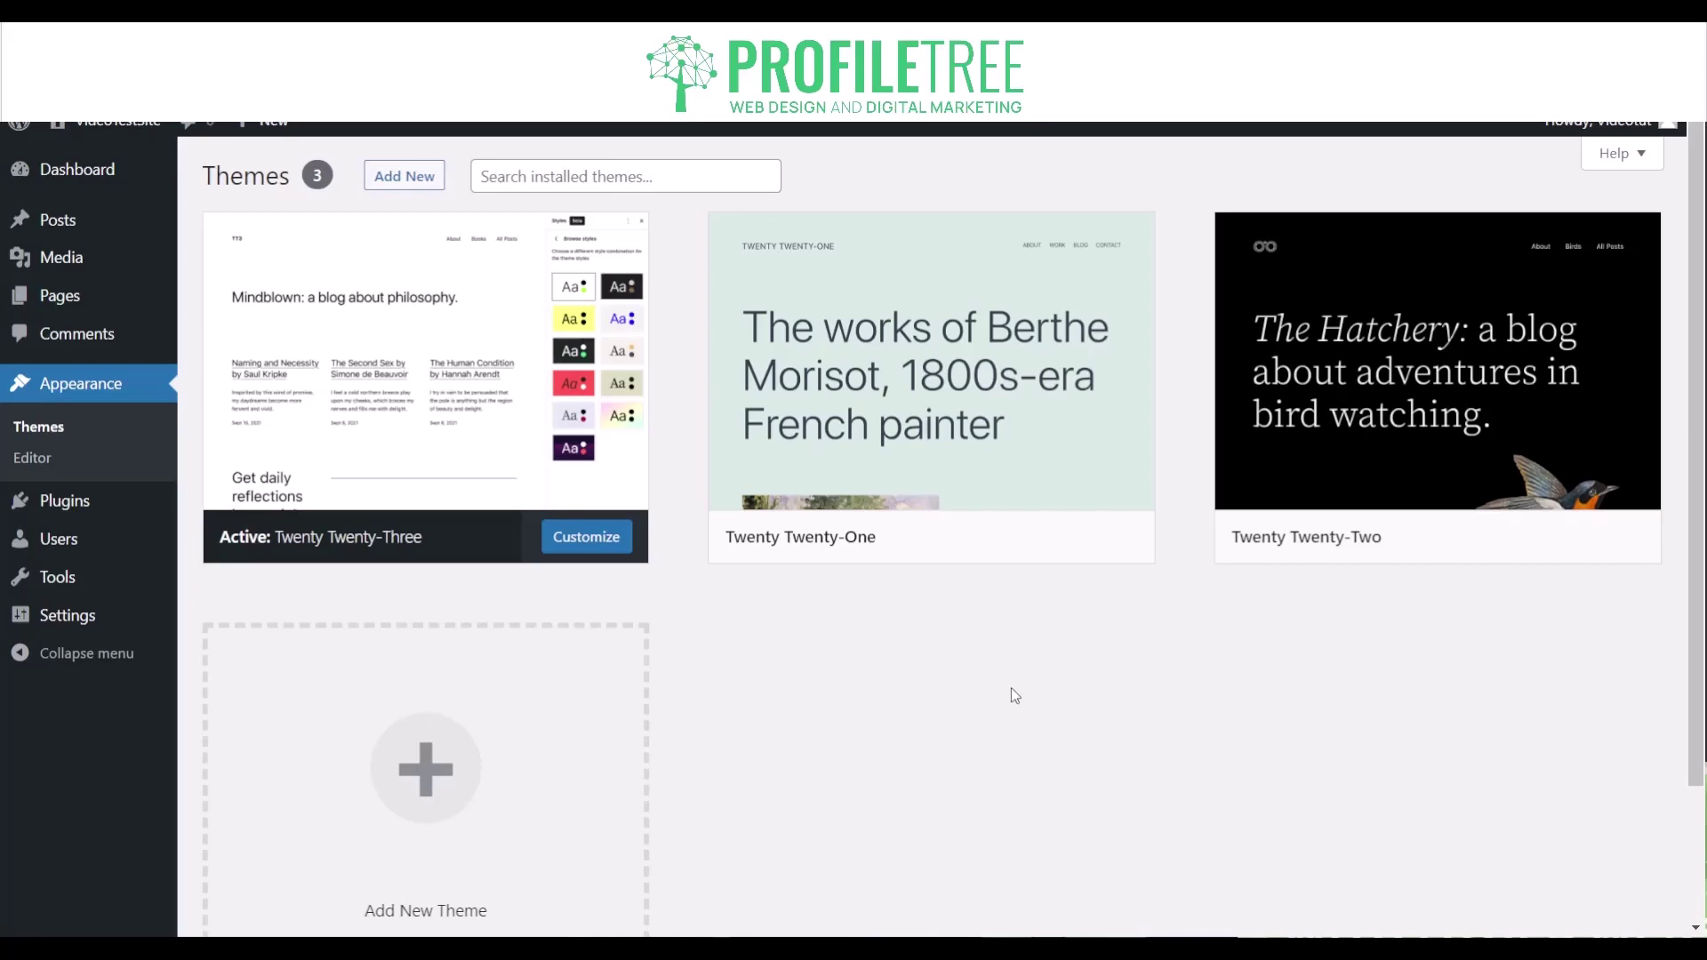
- Browse the Add Themes directory and install the OceanWP theme
{"action": "left_click", "coordinate": [457, 697]}
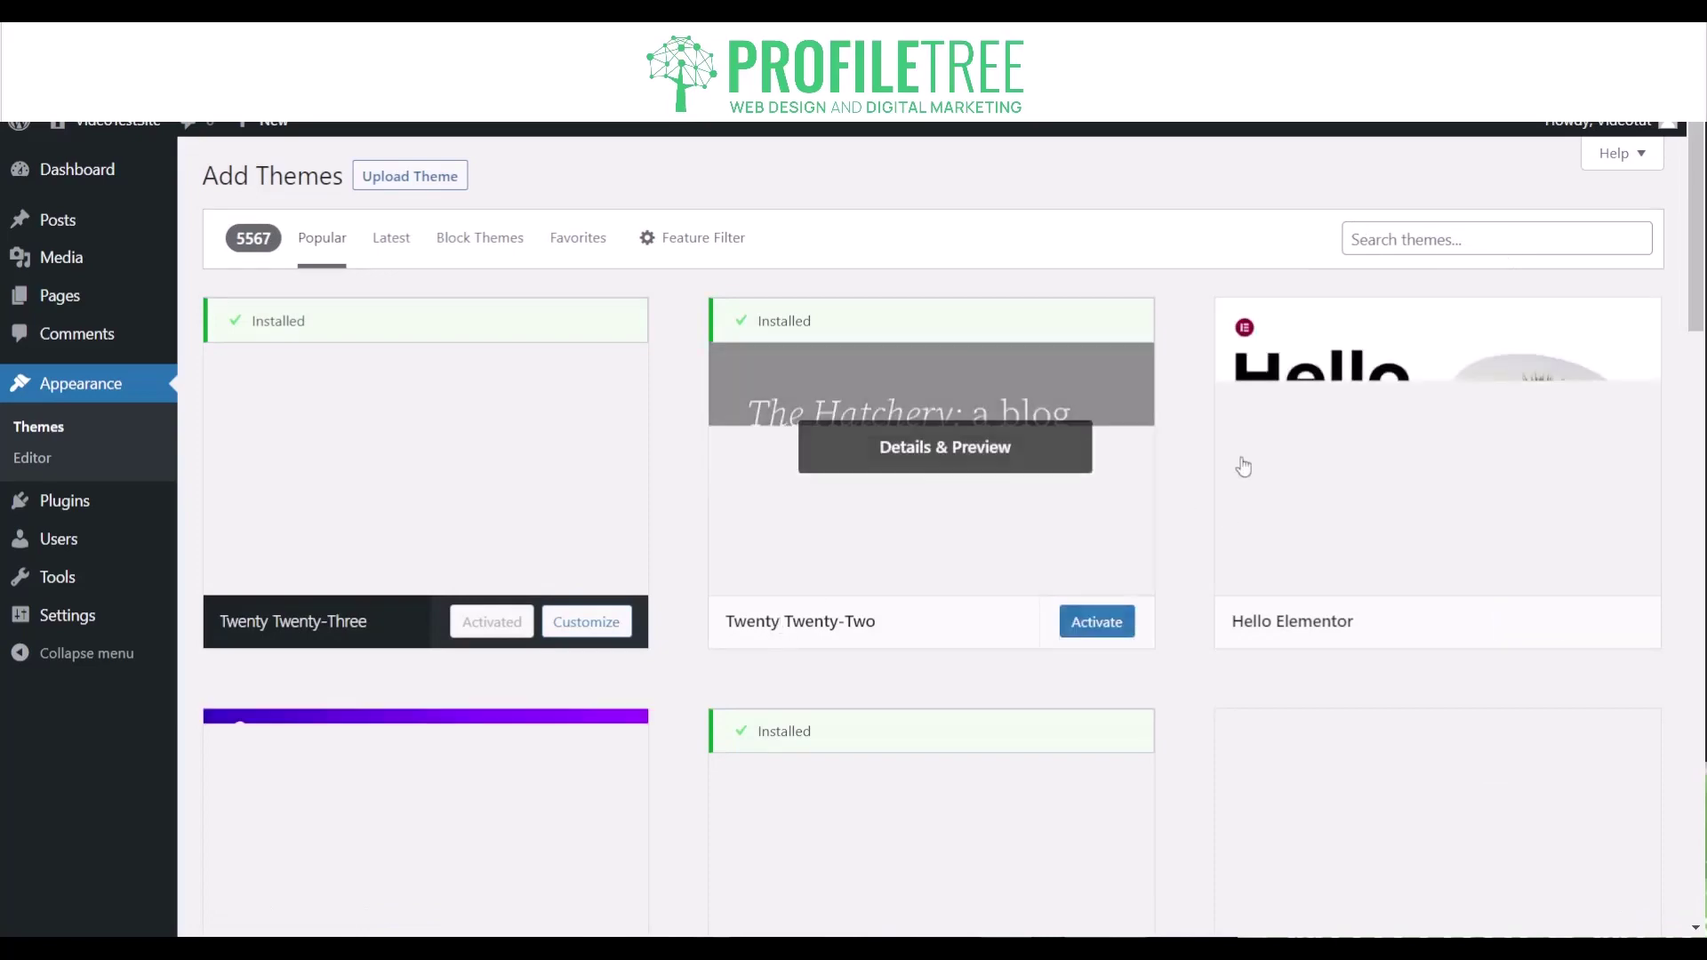
{"action": "scroll", "coordinate": [1243, 466], "scroll_direction": "down", "scroll_amount": 9}
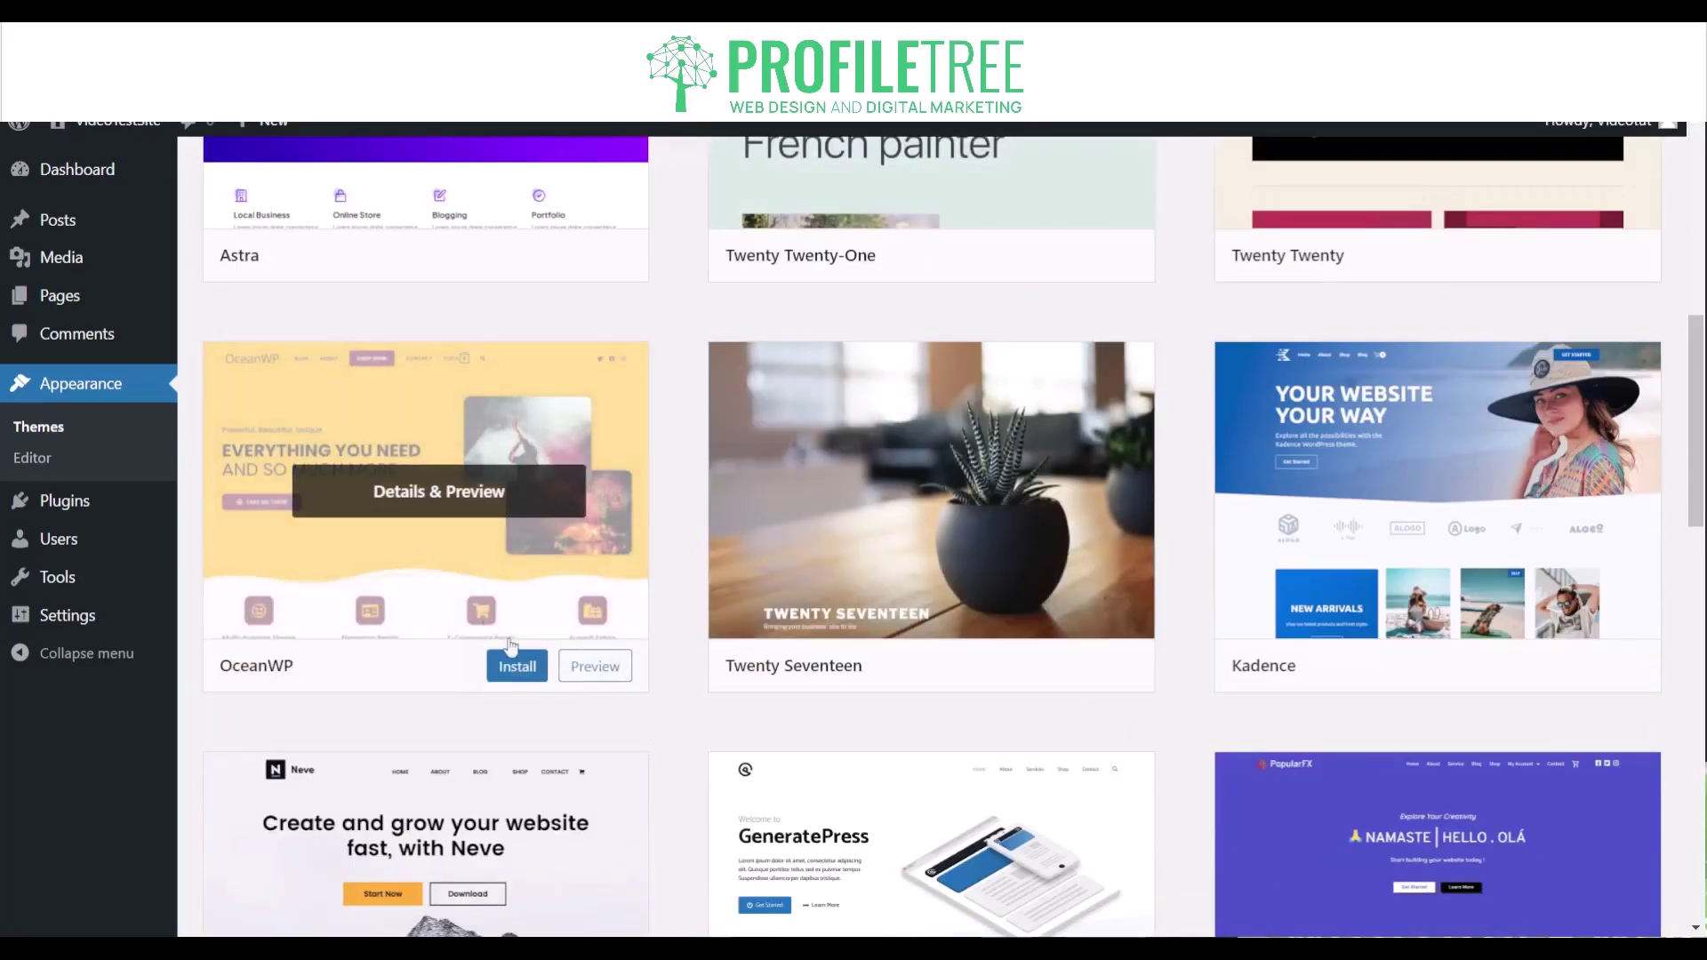
{"action": "left_click", "coordinate": [520, 666]}
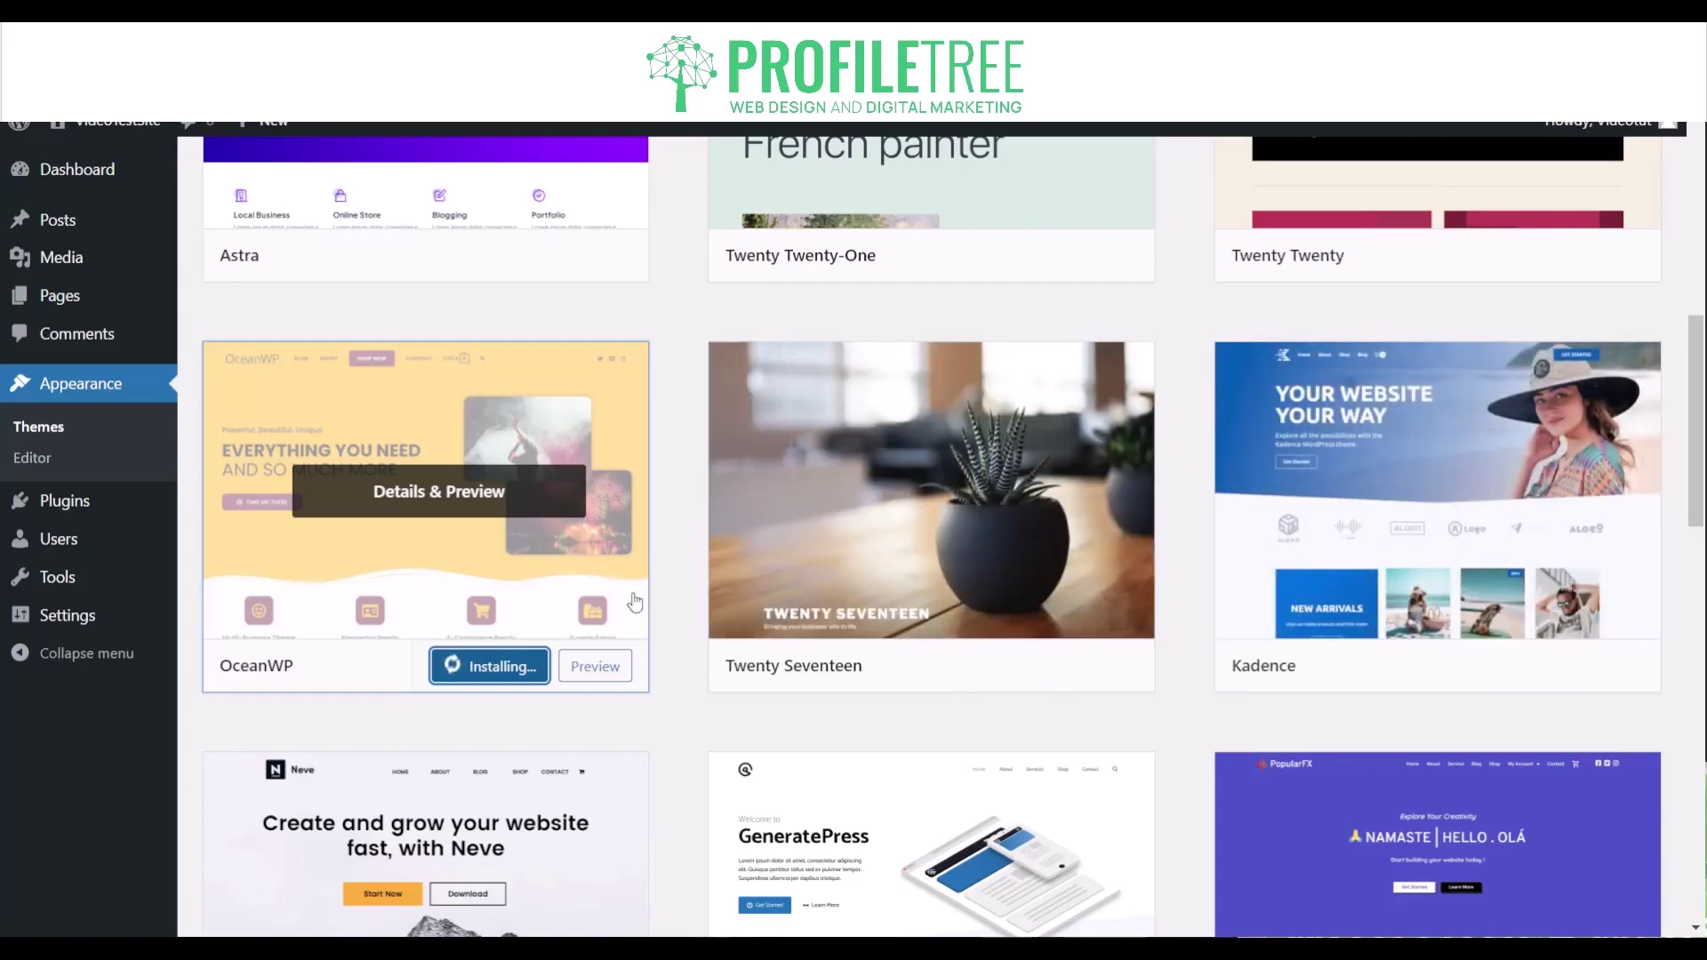
- Activate the installed OceanWP theme from its card
{"action": "scroll", "coordinate": [702, 418], "scroll_direction": "up", "scroll_amount": 9}
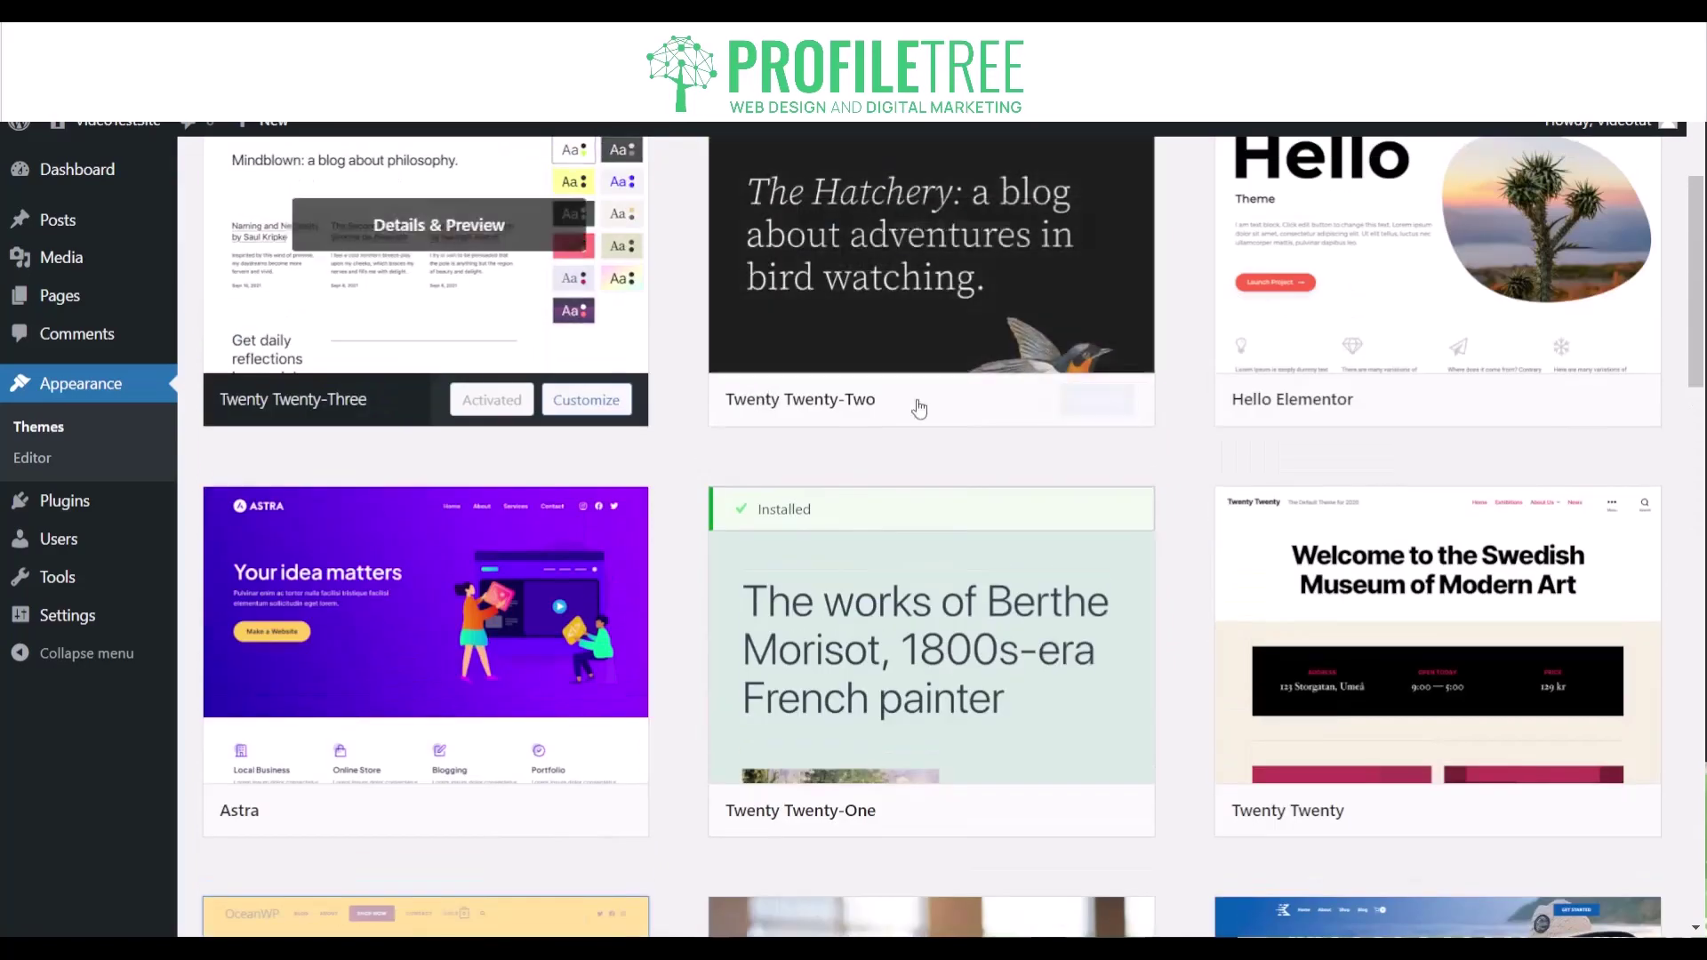
{"action": "scroll", "coordinate": [1234, 436], "scroll_direction": "down", "scroll_amount": 7}
{"action": "scroll", "coordinate": [1227, 472], "scroll_direction": "up", "scroll_amount": 7}
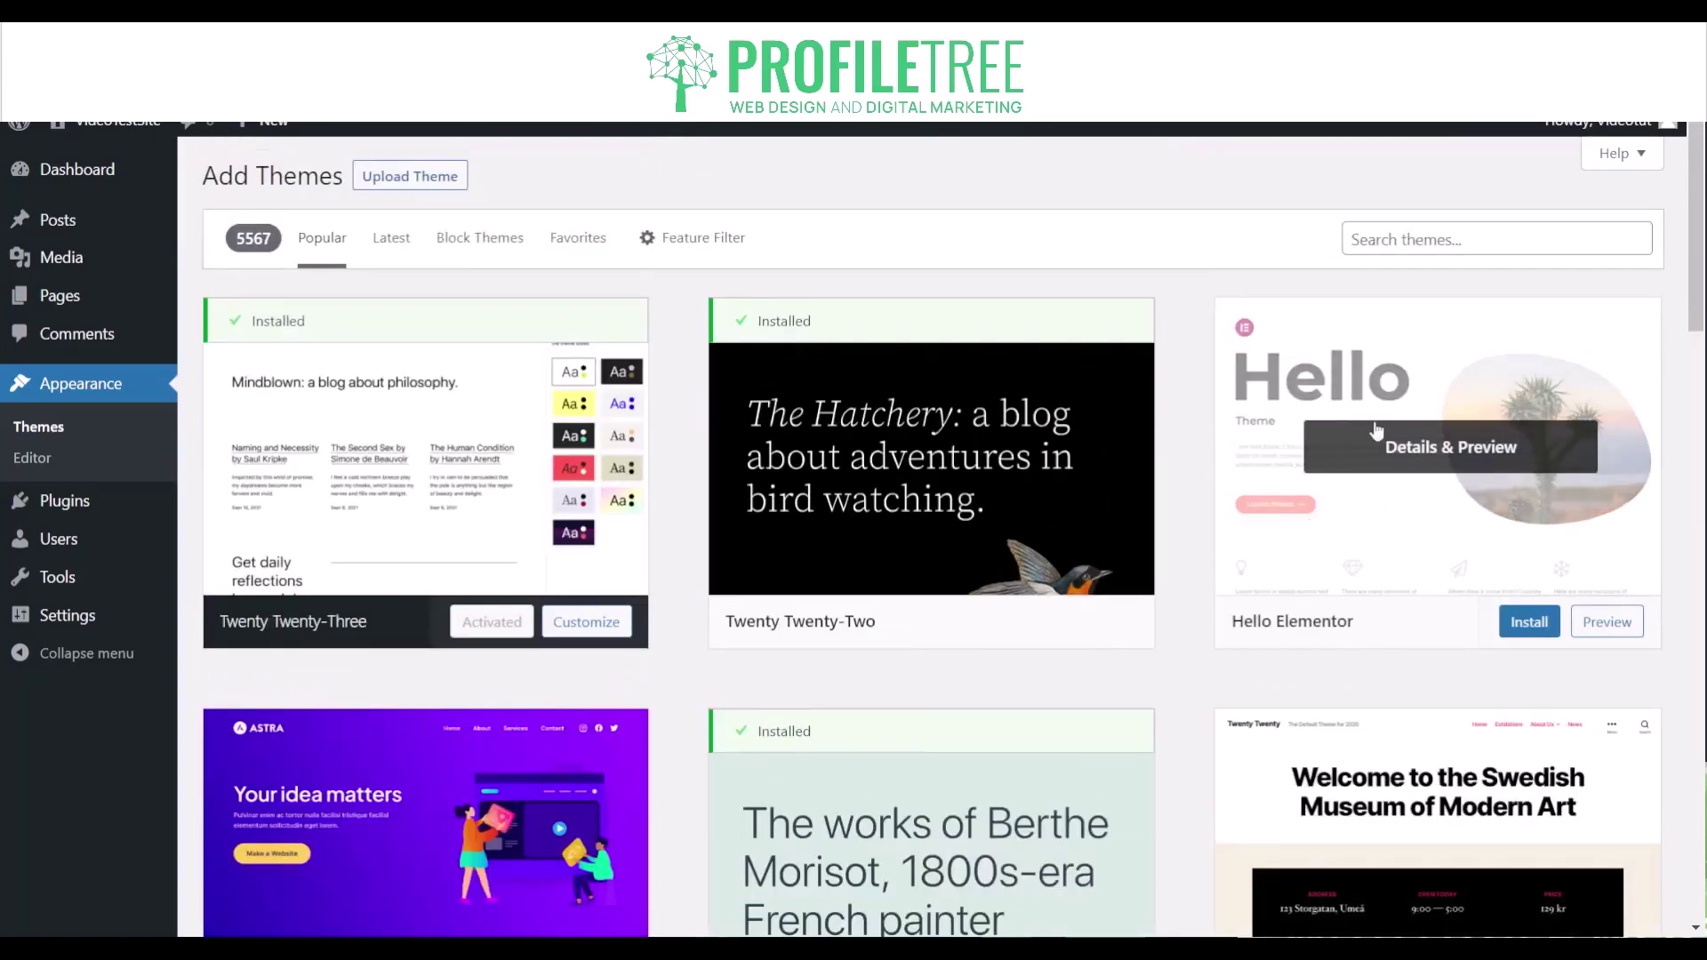
{"action": "scroll", "coordinate": [1370, 708], "scroll_direction": "down", "scroll_amount": 15}
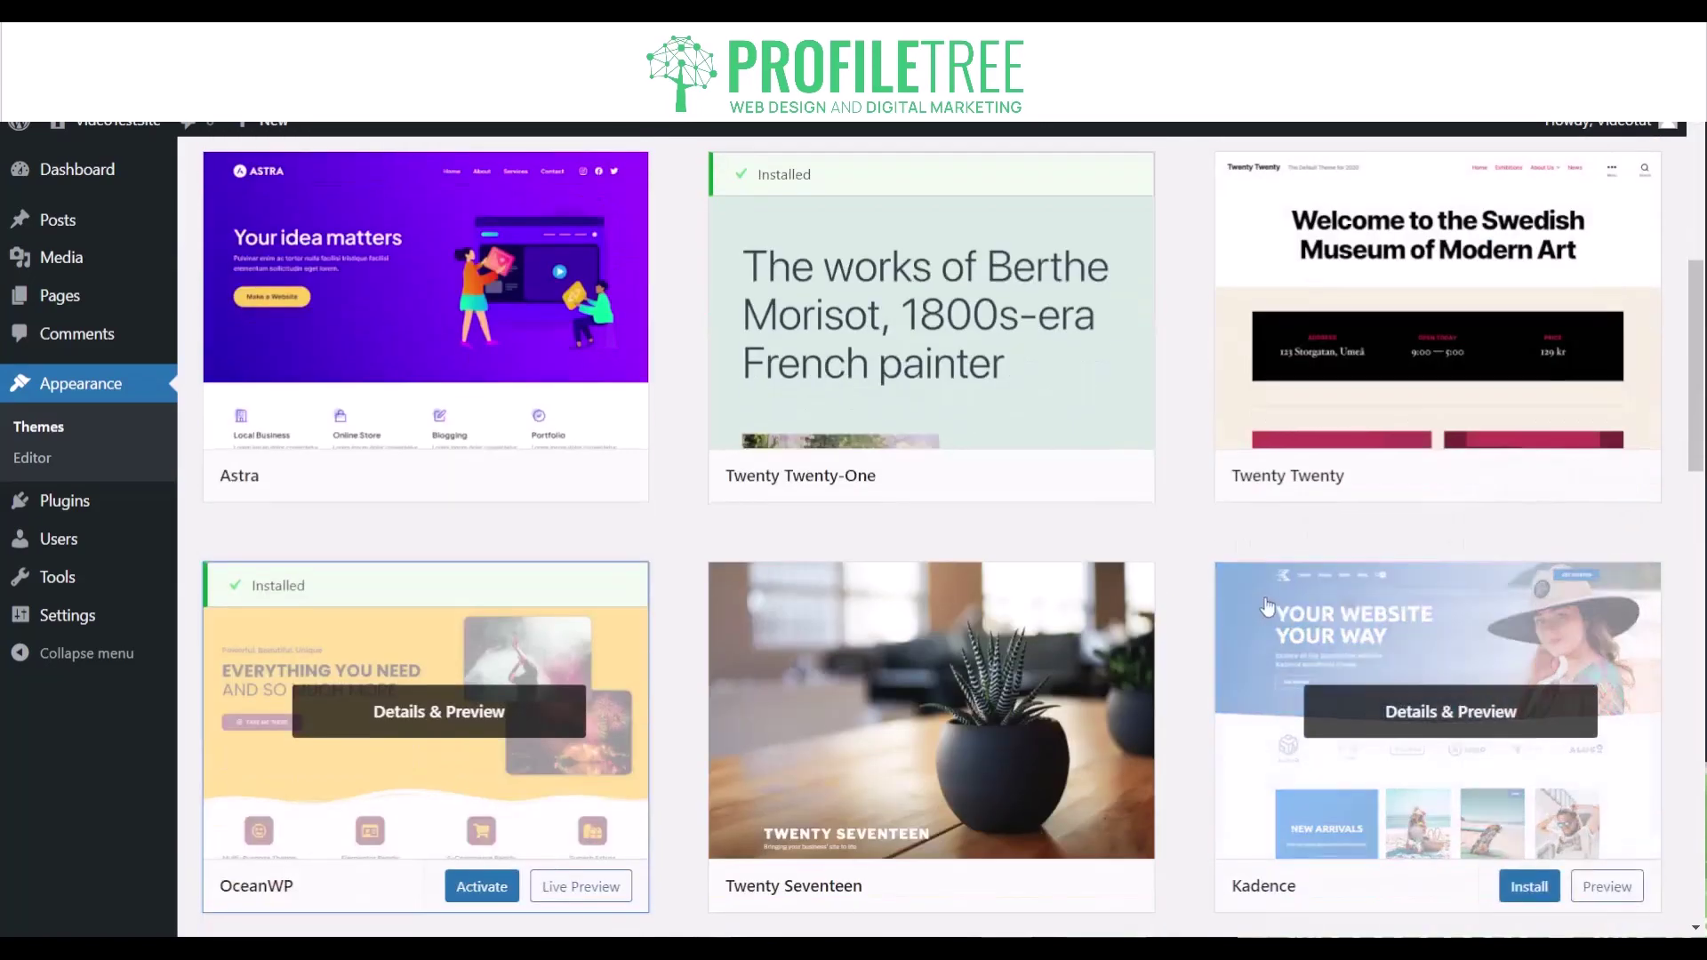
{"action": "scroll", "coordinate": [1243, 610], "scroll_direction": "down", "scroll_amount": 2}
{"action": "scroll", "coordinate": [1244, 578], "scroll_direction": "up", "scroll_amount": 4}
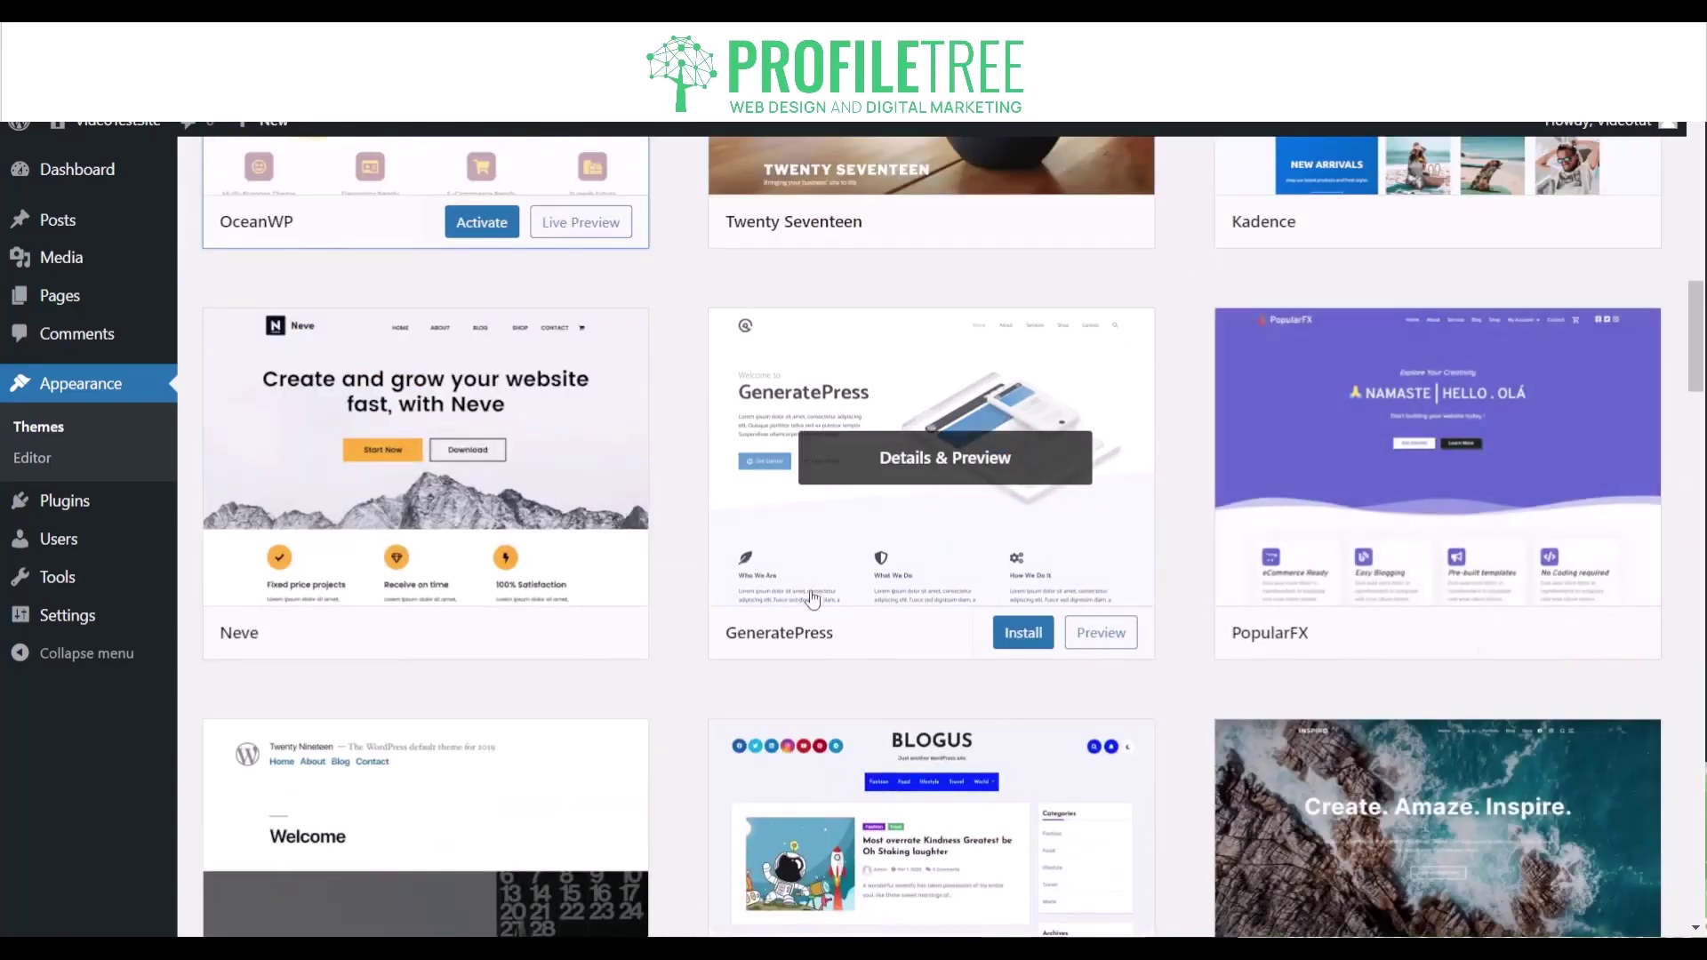
{"action": "scroll", "coordinate": [933, 534], "scroll_direction": "down", "scroll_amount": 3}
{"action": "scroll", "coordinate": [427, 356], "scroll_direction": "down", "scroll_amount": 9}
{"action": "scroll", "coordinate": [1422, 578], "scroll_direction": "up", "scroll_amount": 14}
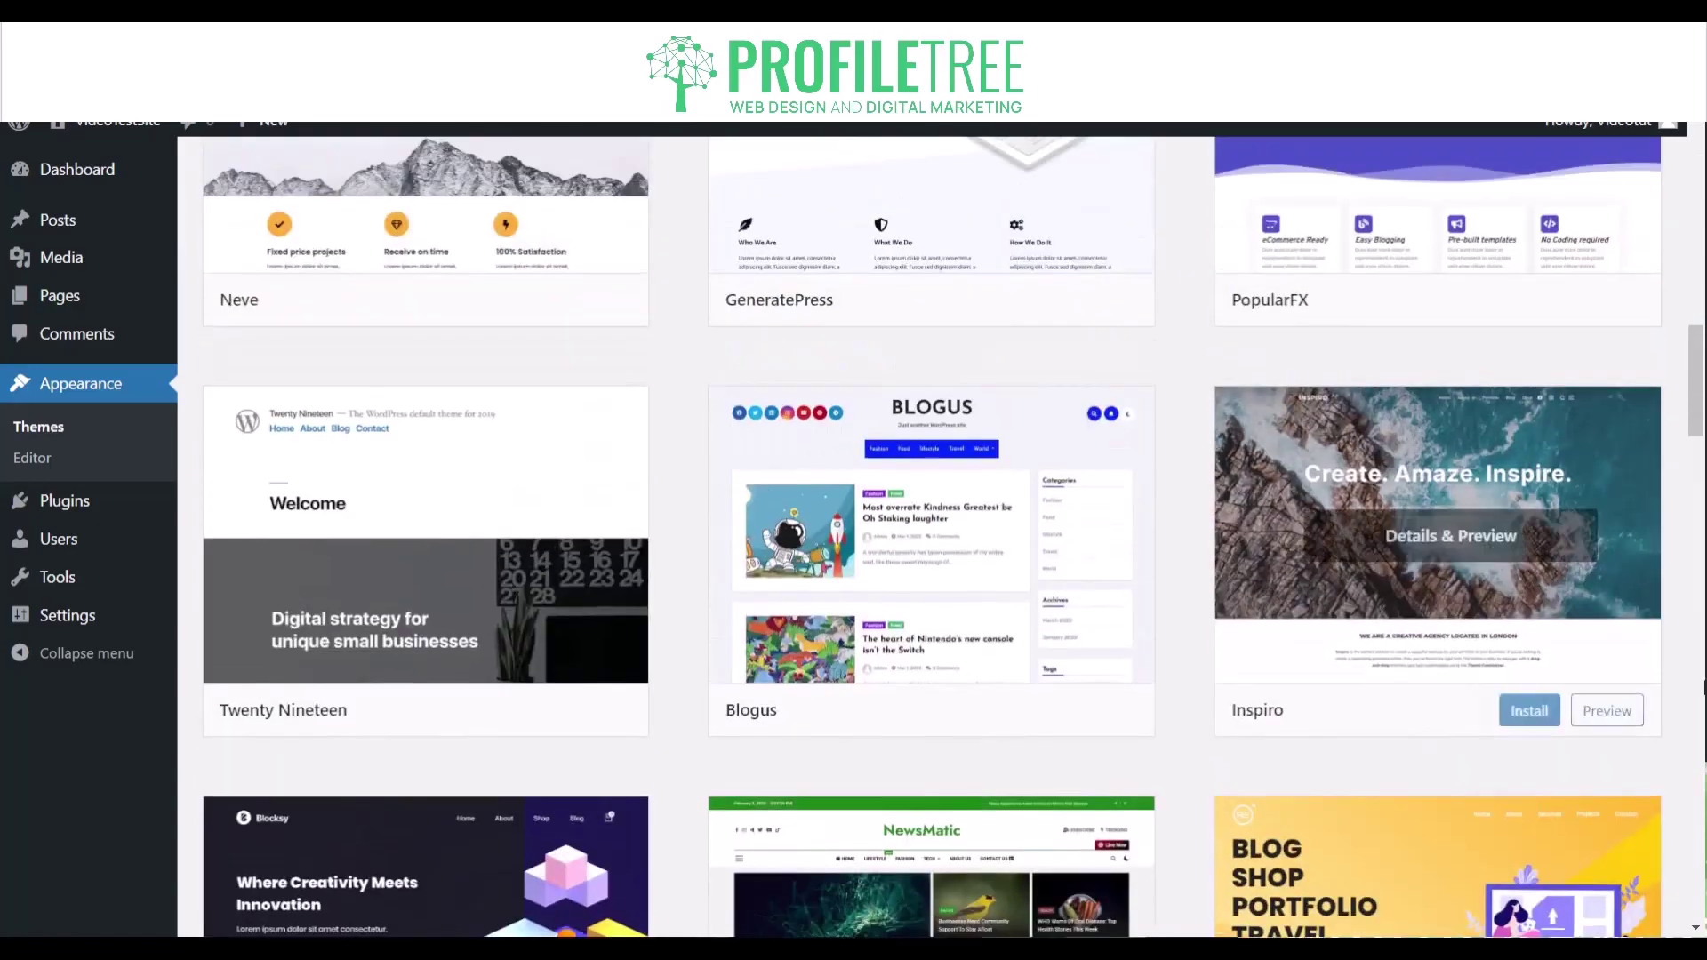
{"action": "scroll", "coordinate": [1650, 293], "scroll_direction": "up", "scroll_amount": 10}
{"action": "scroll", "coordinate": [1648, 258], "scroll_direction": "down", "scroll_amount": 6}
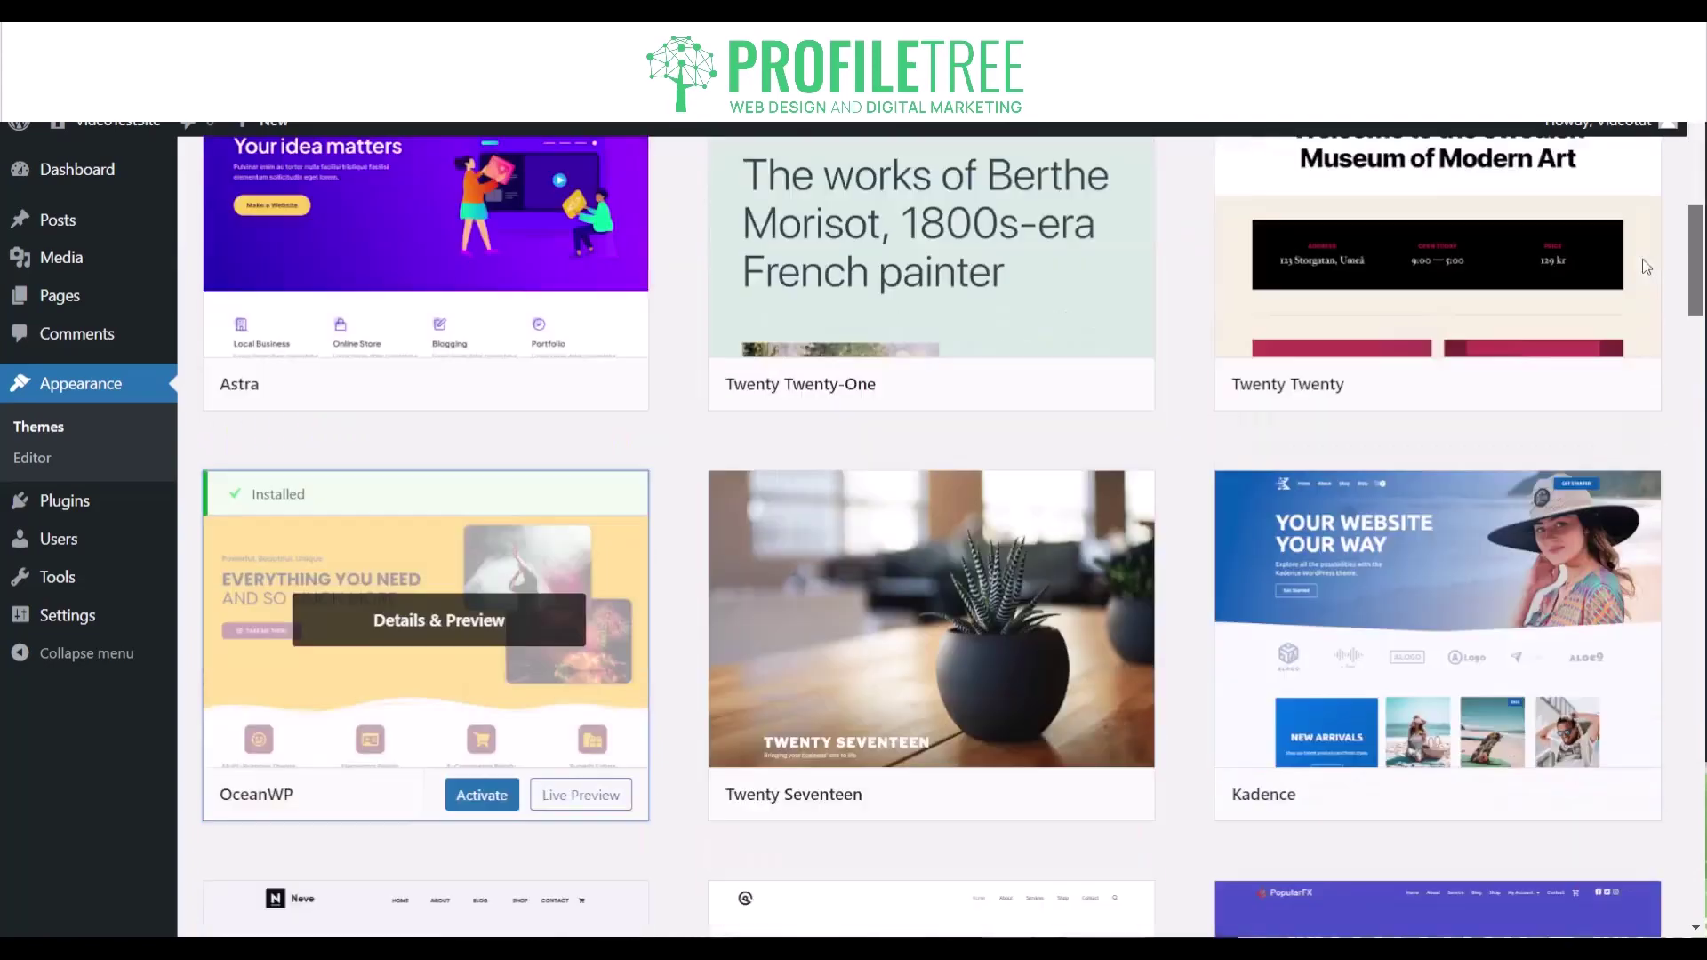
{"action": "scroll", "coordinate": [1646, 241], "scroll_direction": "up", "scroll_amount": 2}
{"action": "scroll", "coordinate": [442, 583], "scroll_direction": "down", "scroll_amount": 5}
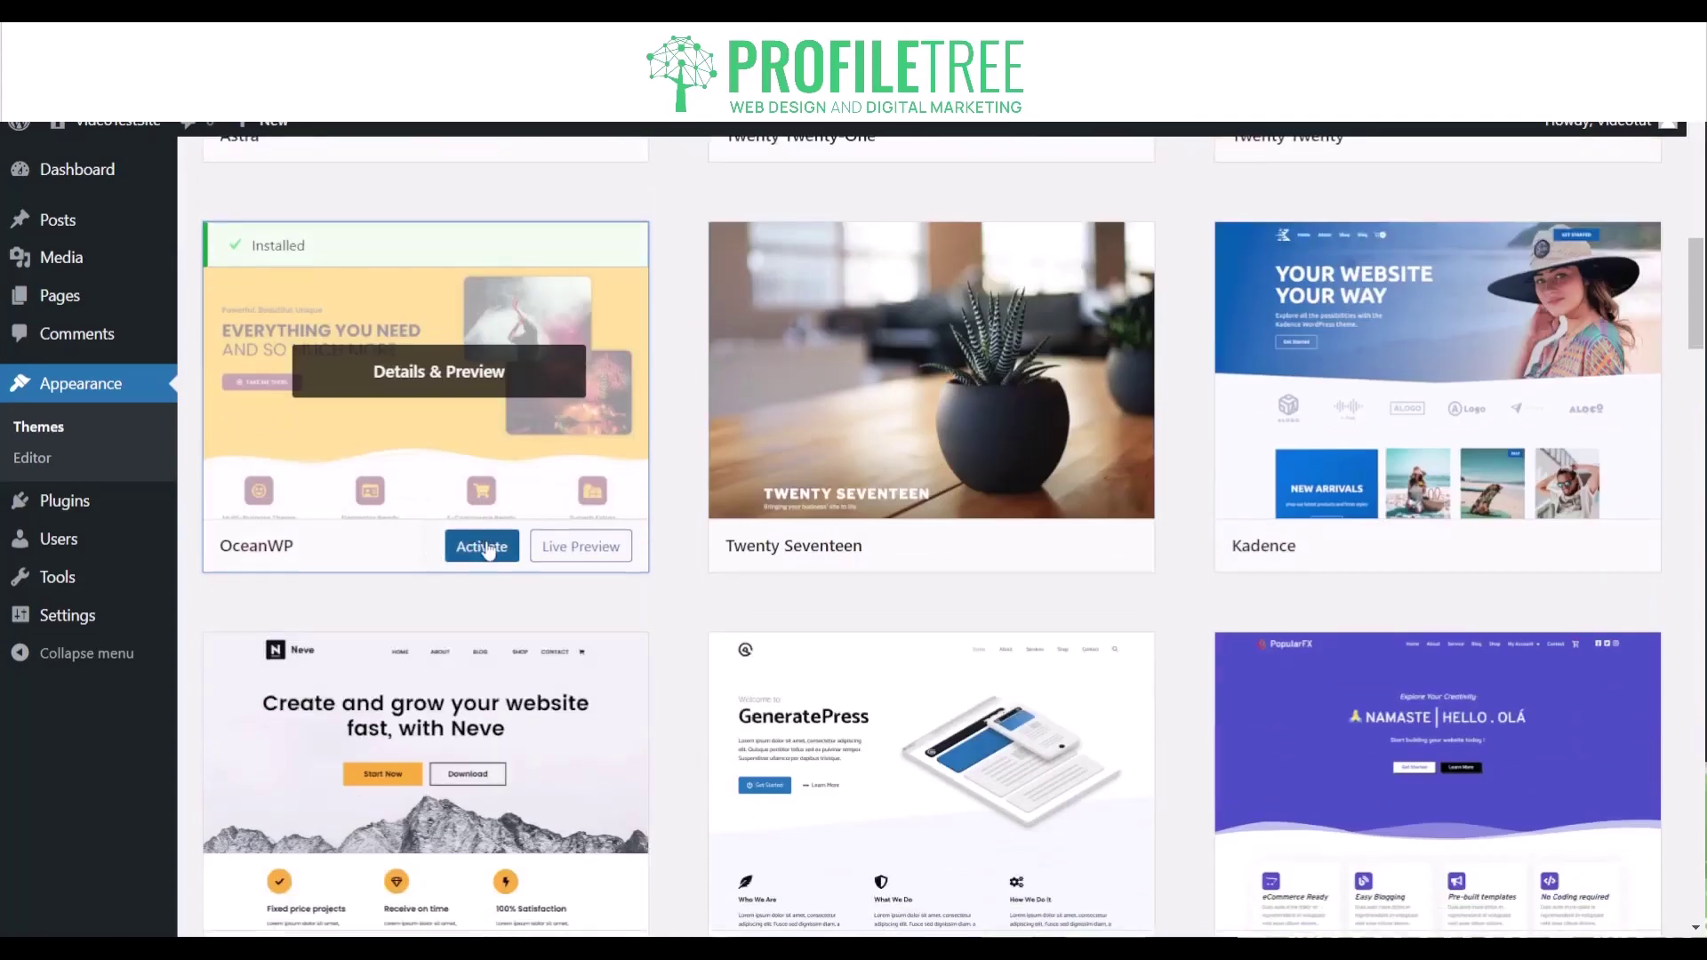
{"action": "left_click", "coordinate": [484, 547]}
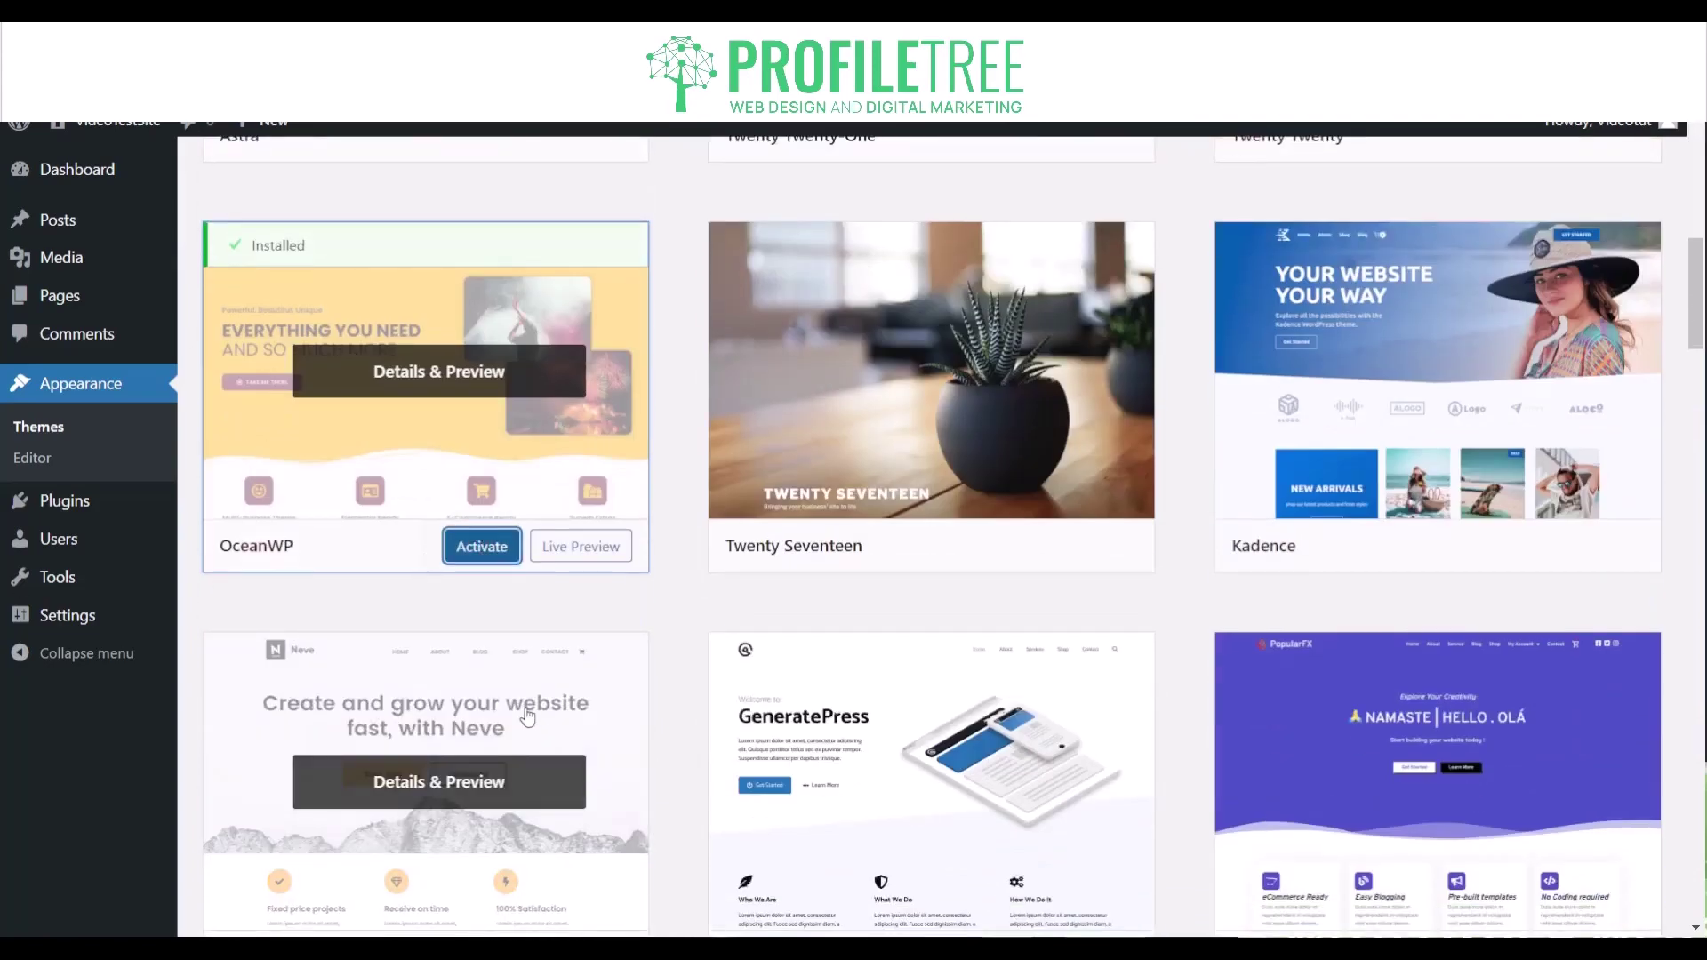
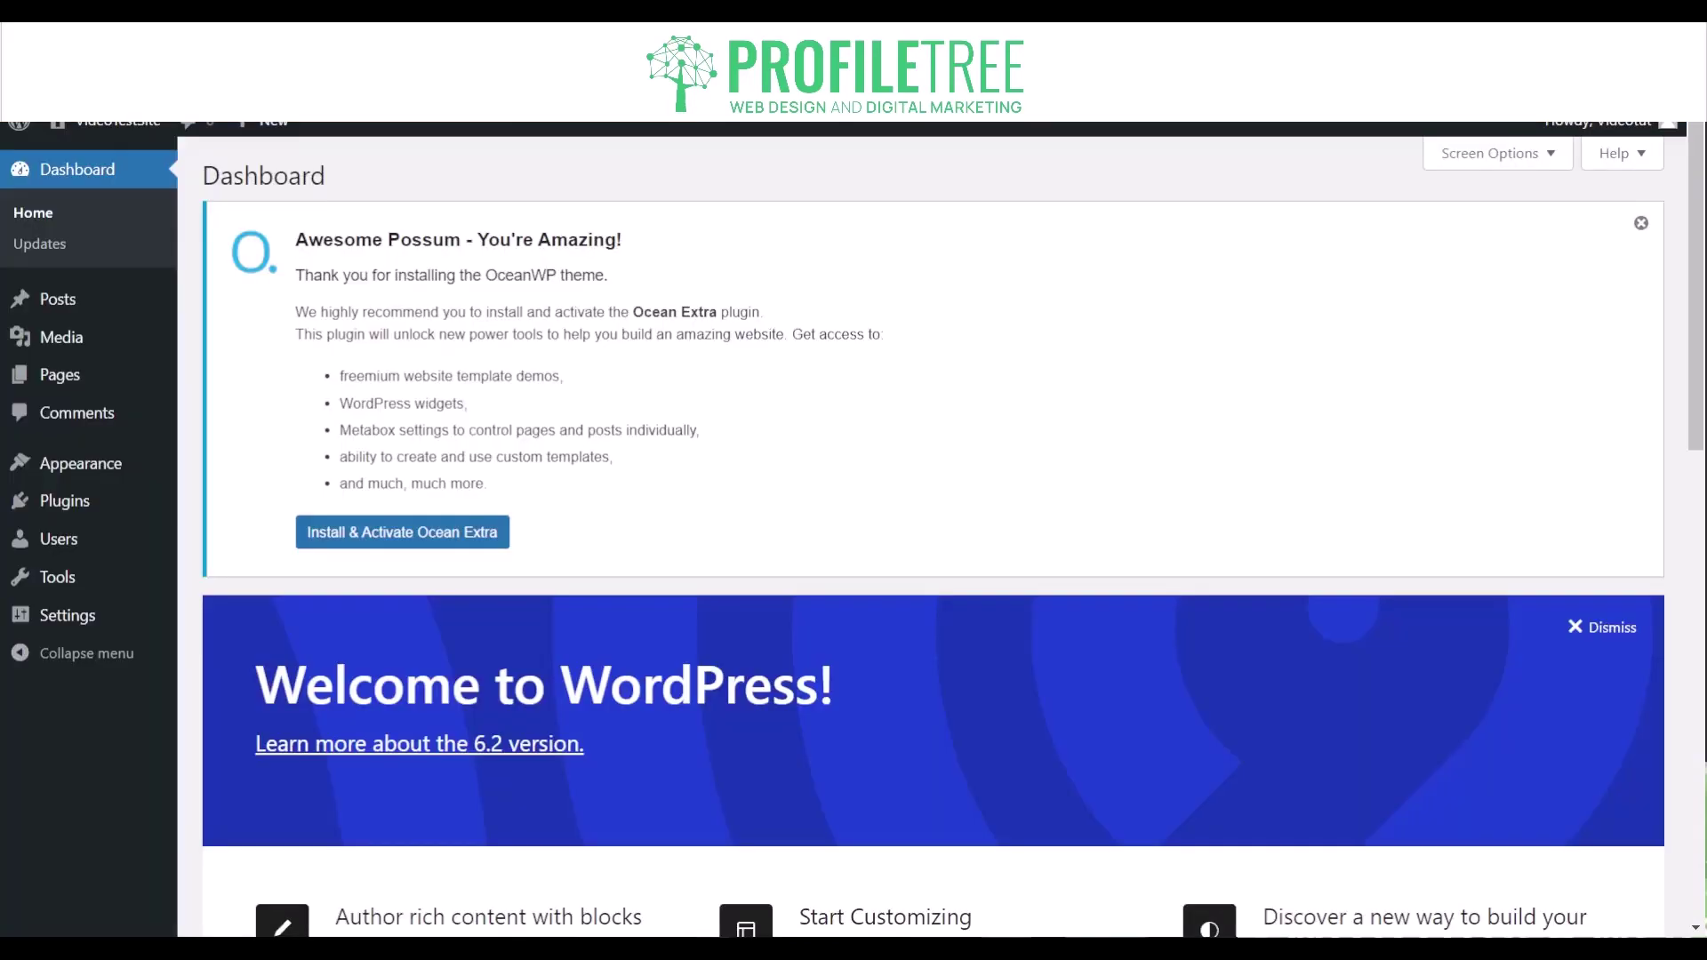
- Review the OceanWP theme details on the Themes page, then launch the Customizer for OceanWP
{"action": "scroll", "coordinate": [934, 533], "scroll_direction": "down", "scroll_amount": 8}
{"action": "scroll", "coordinate": [934, 533], "scroll_direction": "up", "scroll_amount": 3}
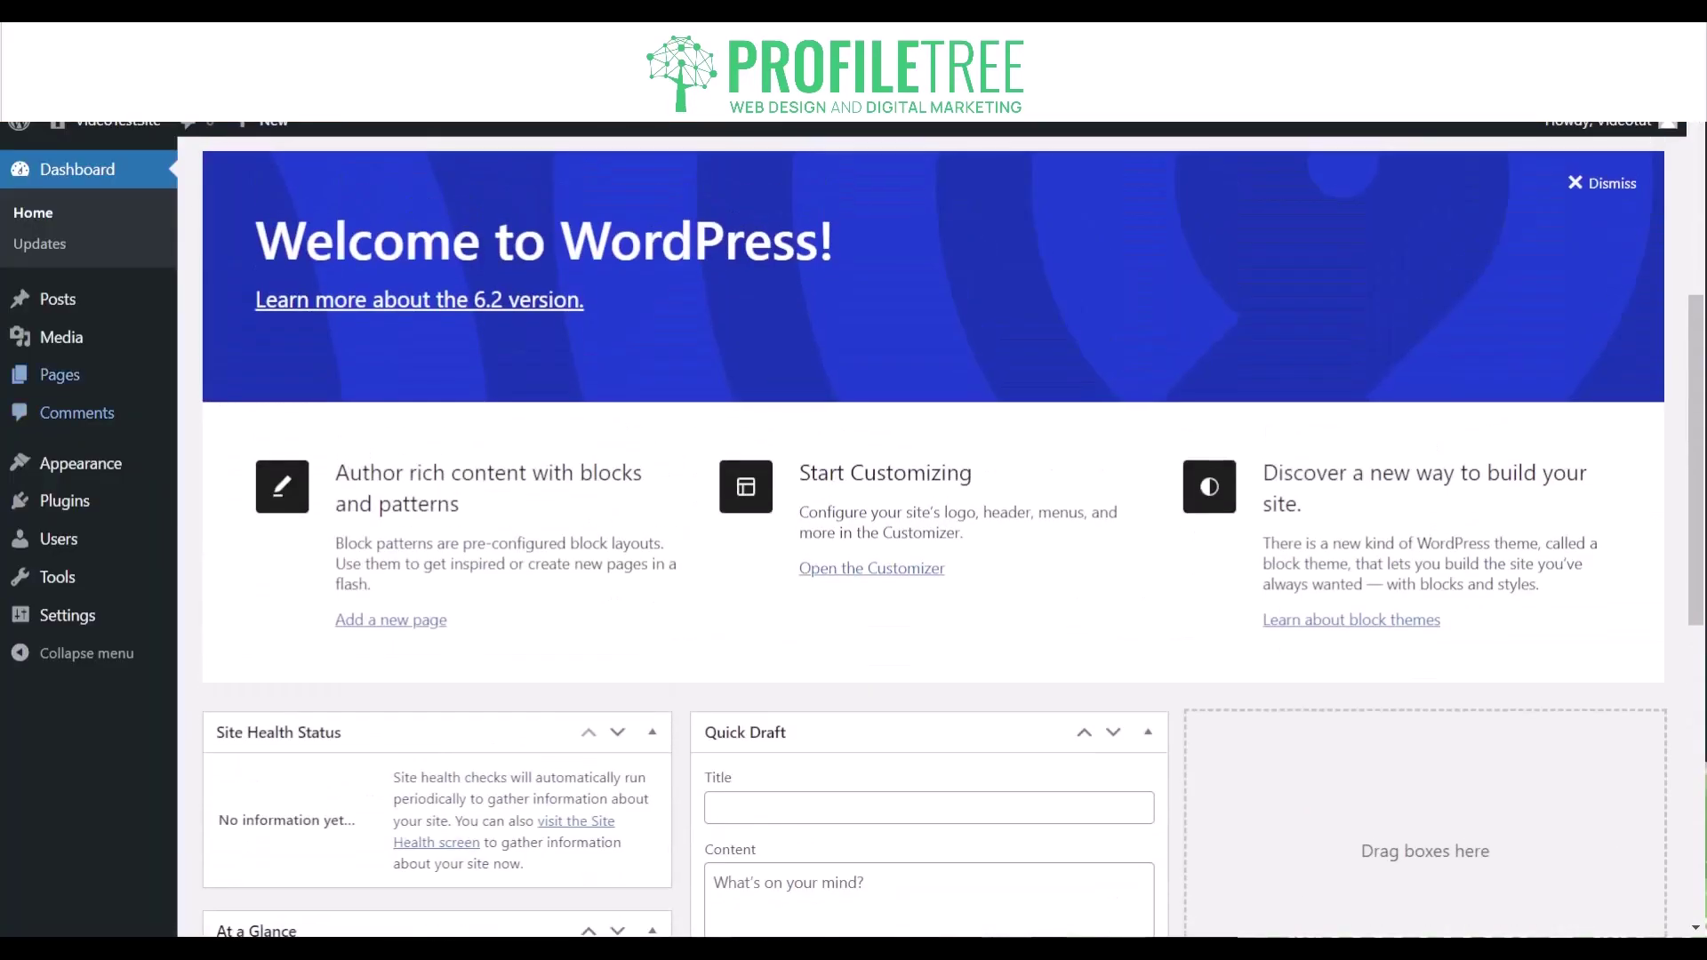
{"action": "left_click", "coordinate": [93, 481]}
{"action": "scroll", "coordinate": [417, 524], "scroll_direction": "down", "scroll_amount": 3}
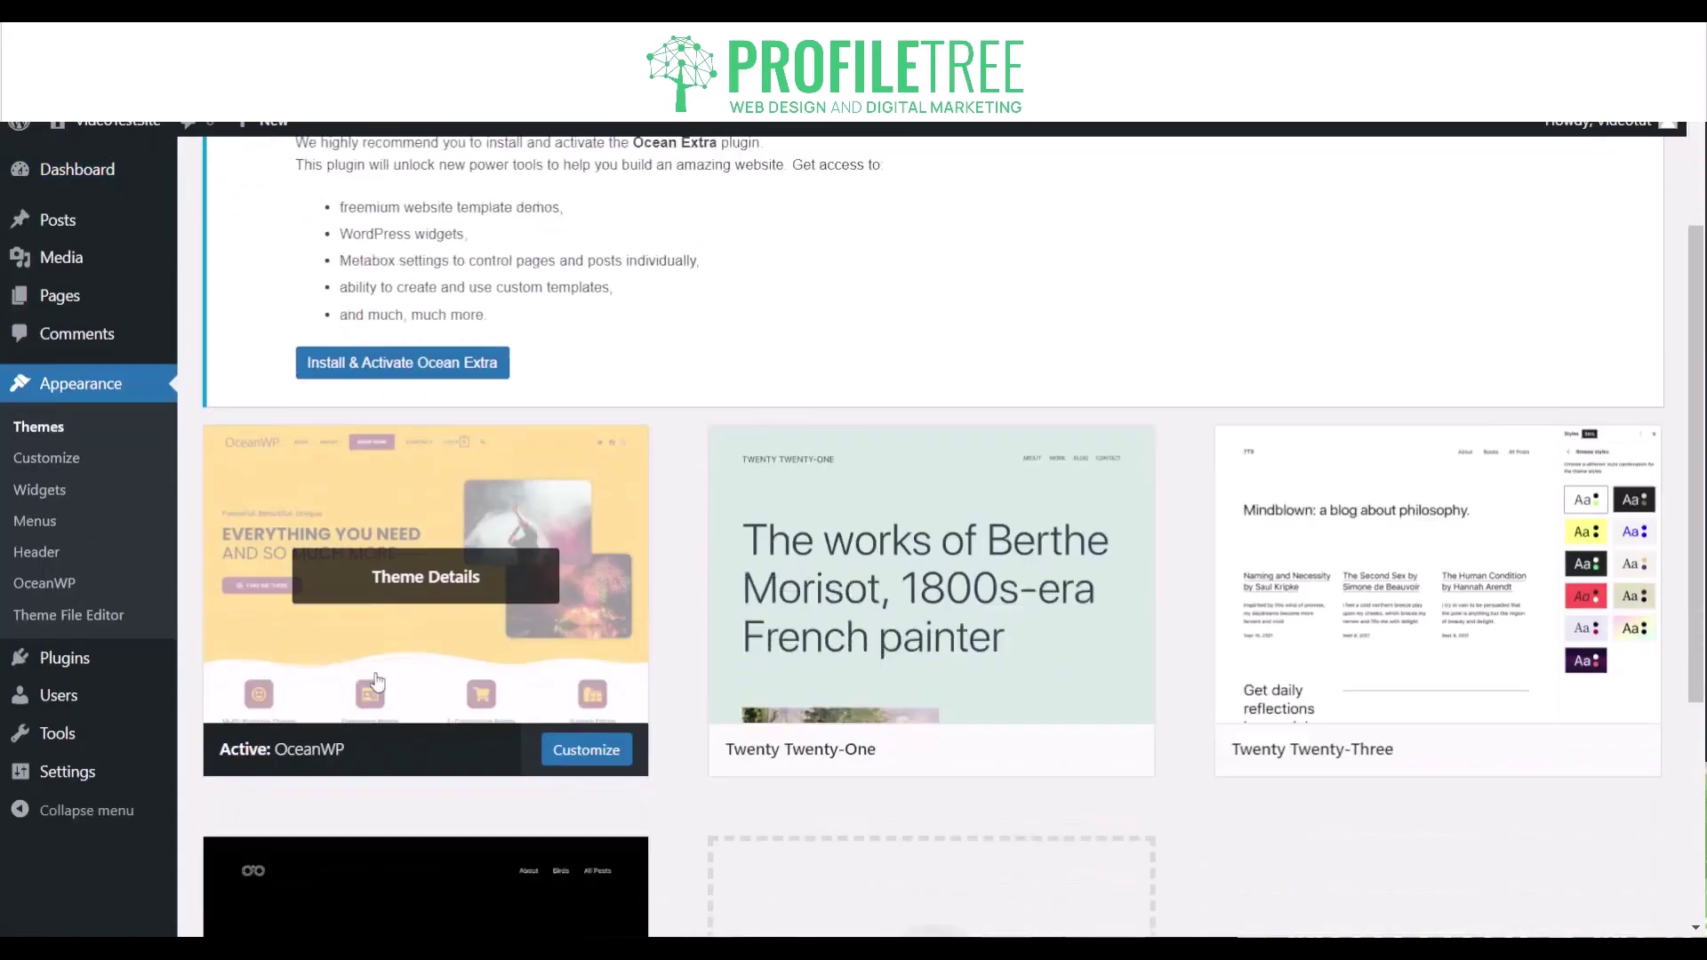
{"action": "left_click", "coordinate": [417, 524]}
{"action": "scroll", "coordinate": [873, 601], "scroll_direction": "down", "scroll_amount": 4}
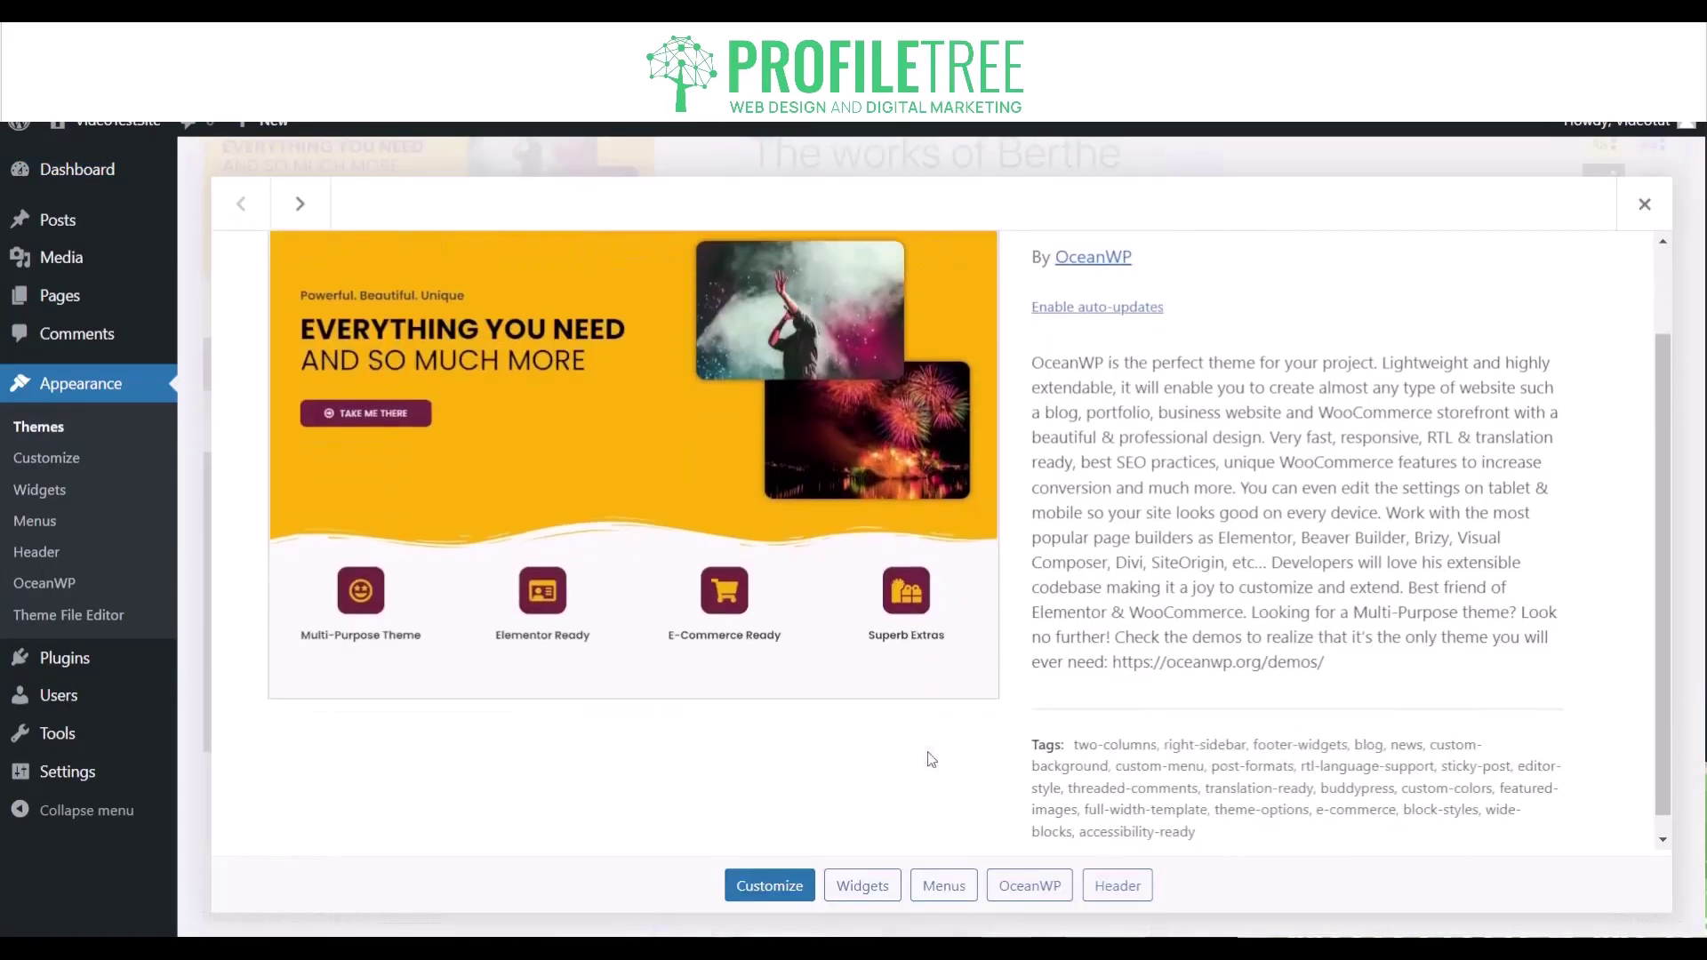
{"action": "scroll", "coordinate": [860, 789], "scroll_direction": "up", "scroll_amount": 3}
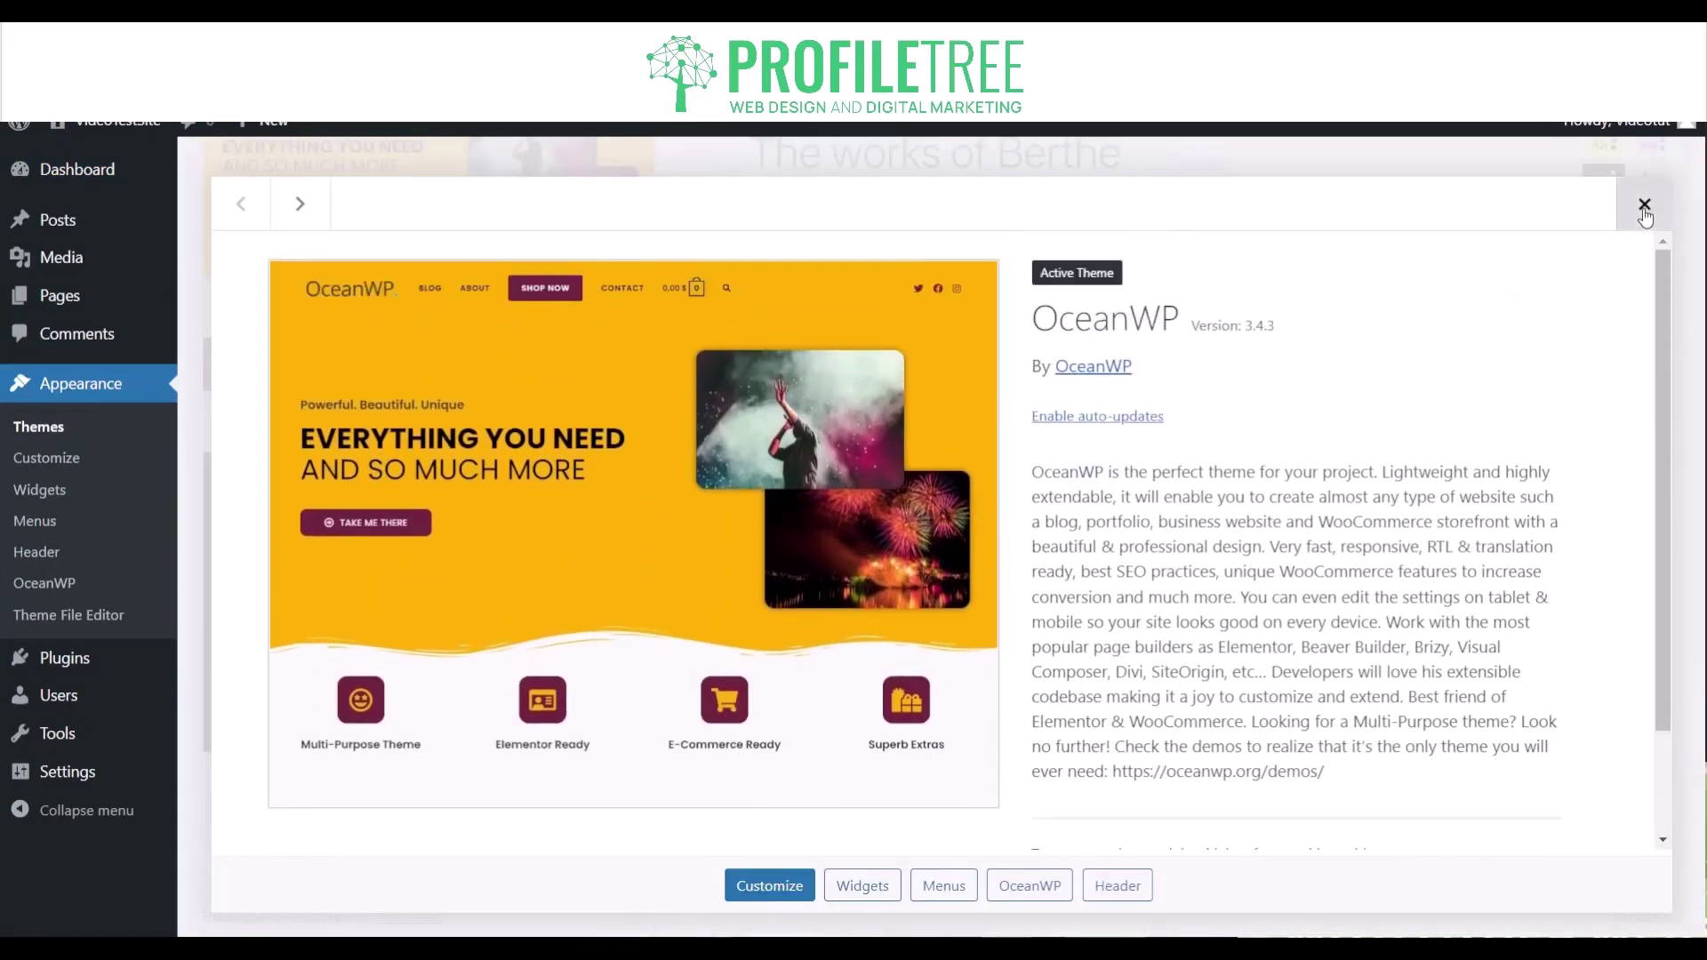
{"action": "left_click", "coordinate": [1644, 203]}
{"action": "scroll", "coordinate": [579, 622], "scroll_direction": "up", "scroll_amount": 3}
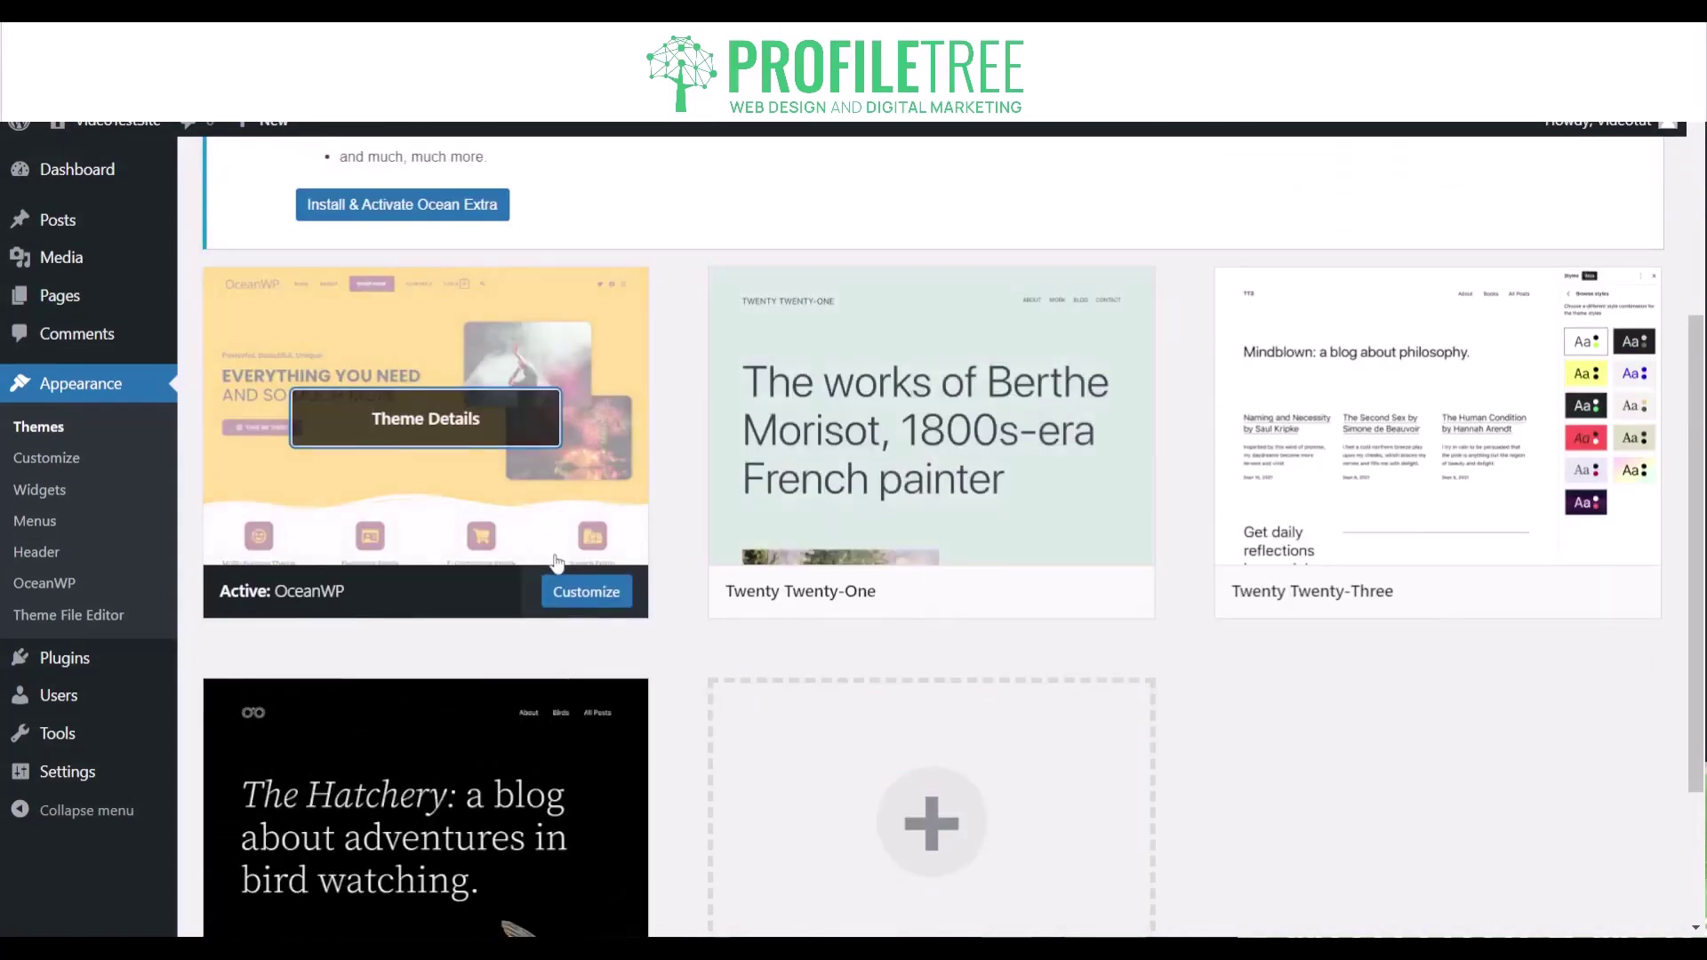
{"action": "left_click", "coordinate": [577, 588]}
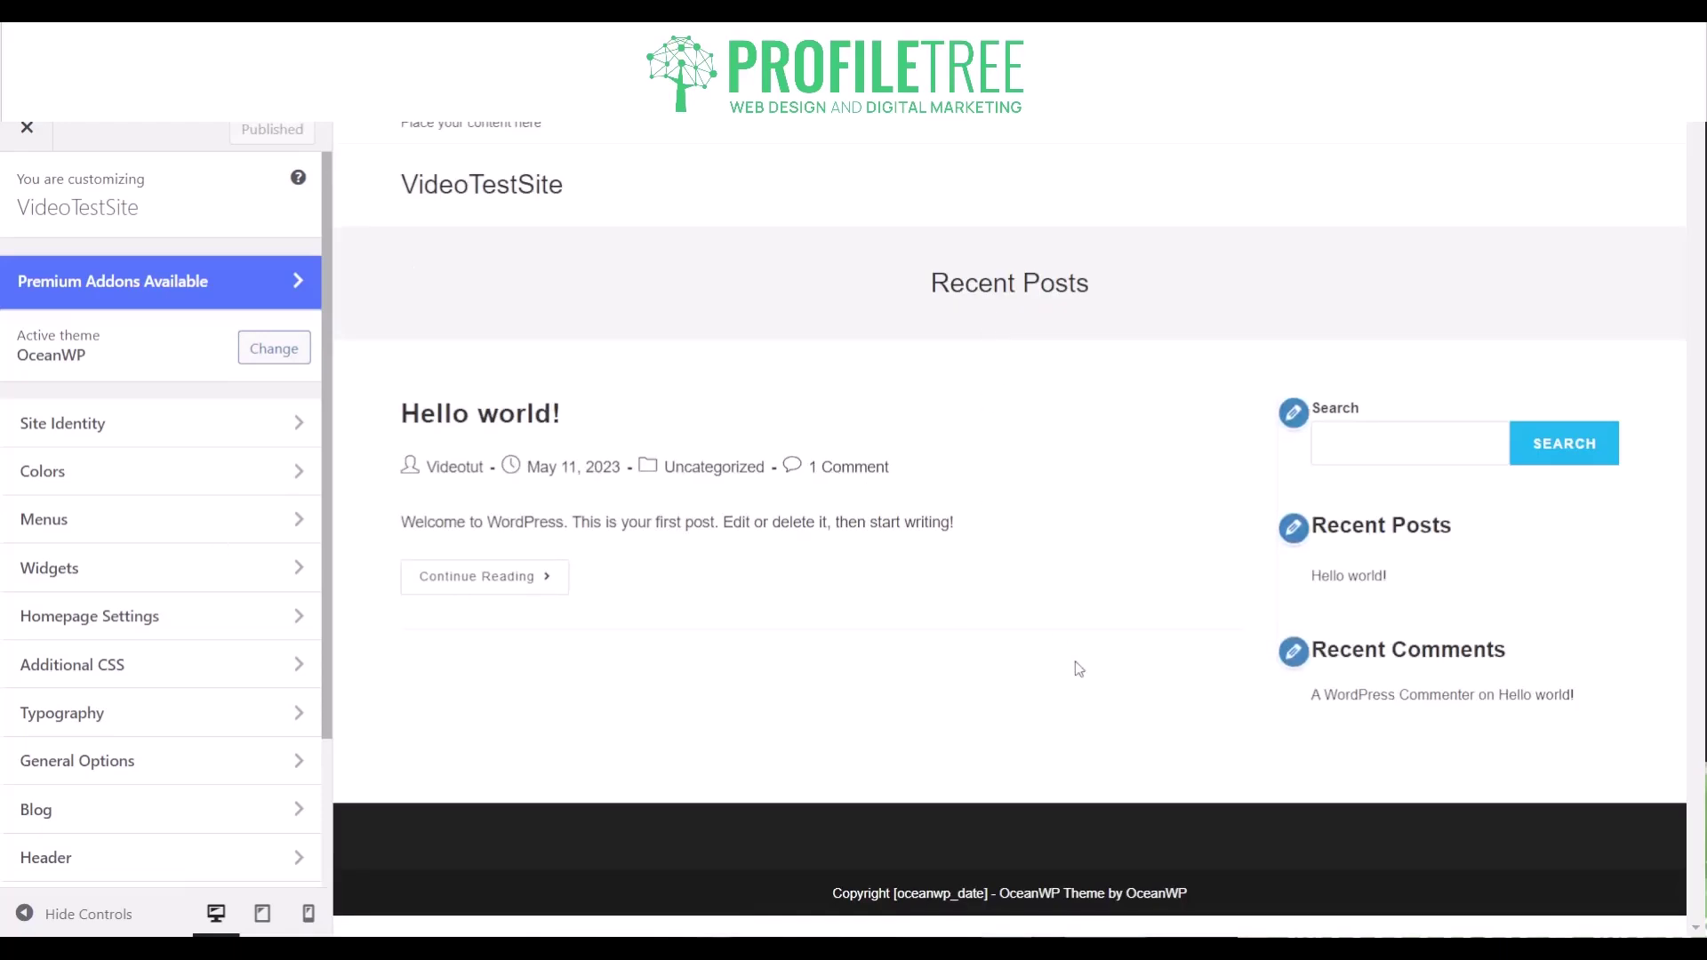
- Set the header text colour to the yellow swatch
{"action": "left_click", "coordinate": [103, 471]}
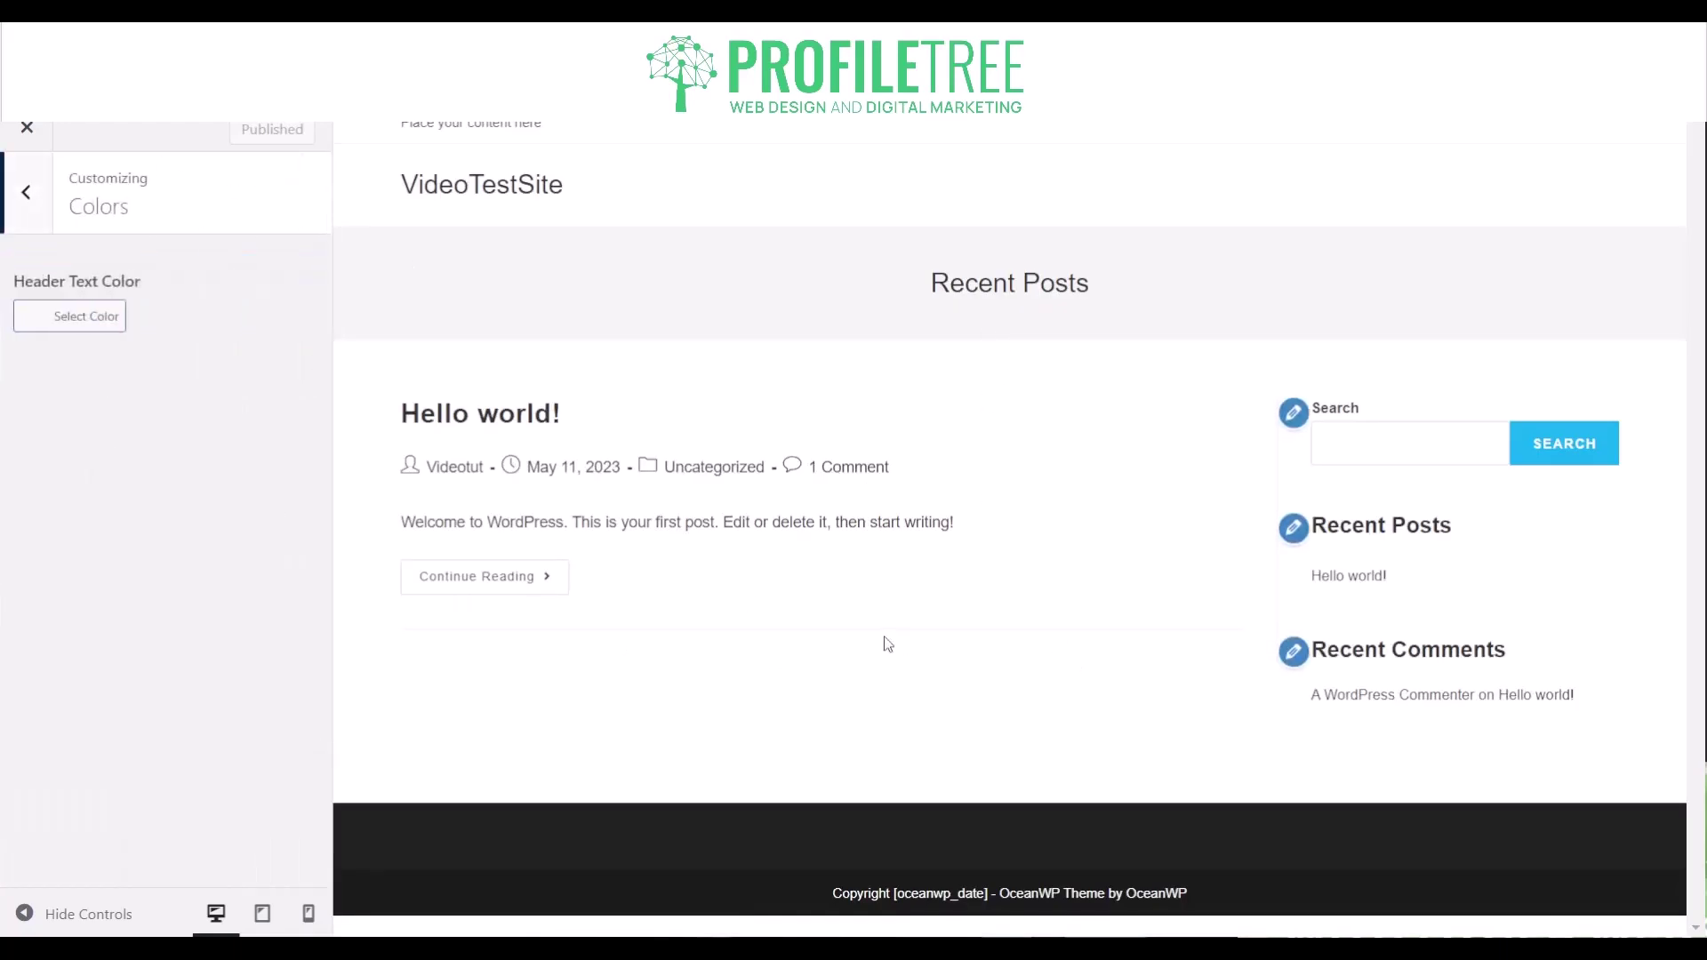
{"action": "left_click", "coordinate": [71, 319]}
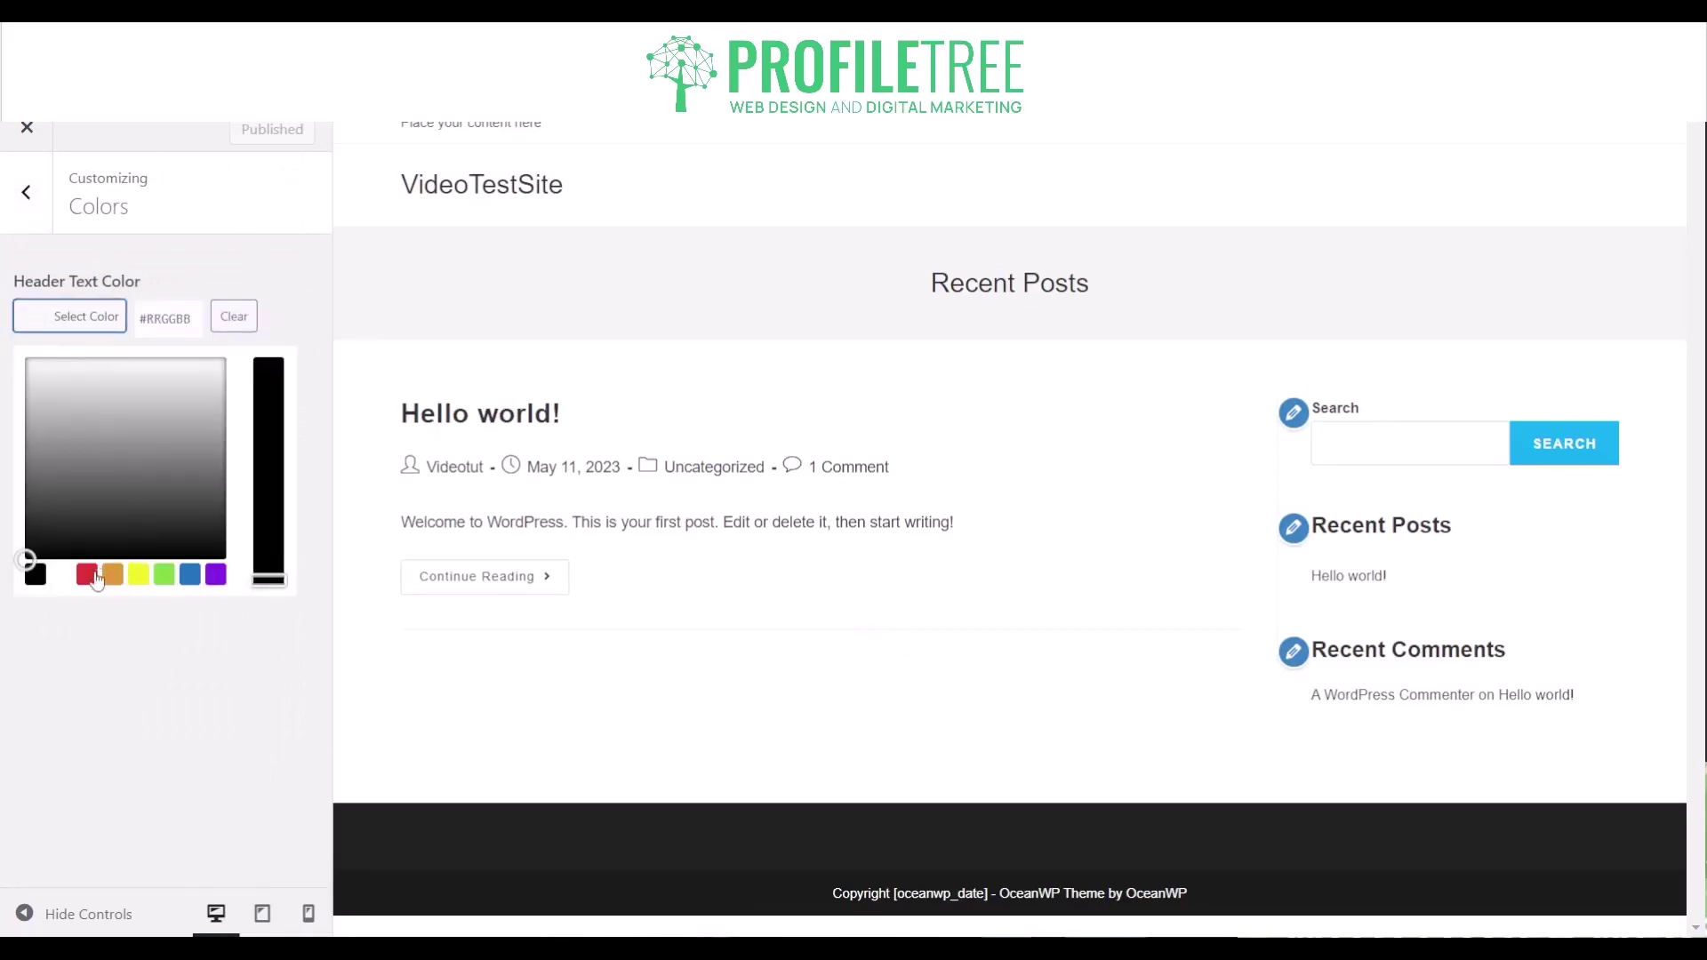
{"action": "left_click", "coordinate": [135, 576]}
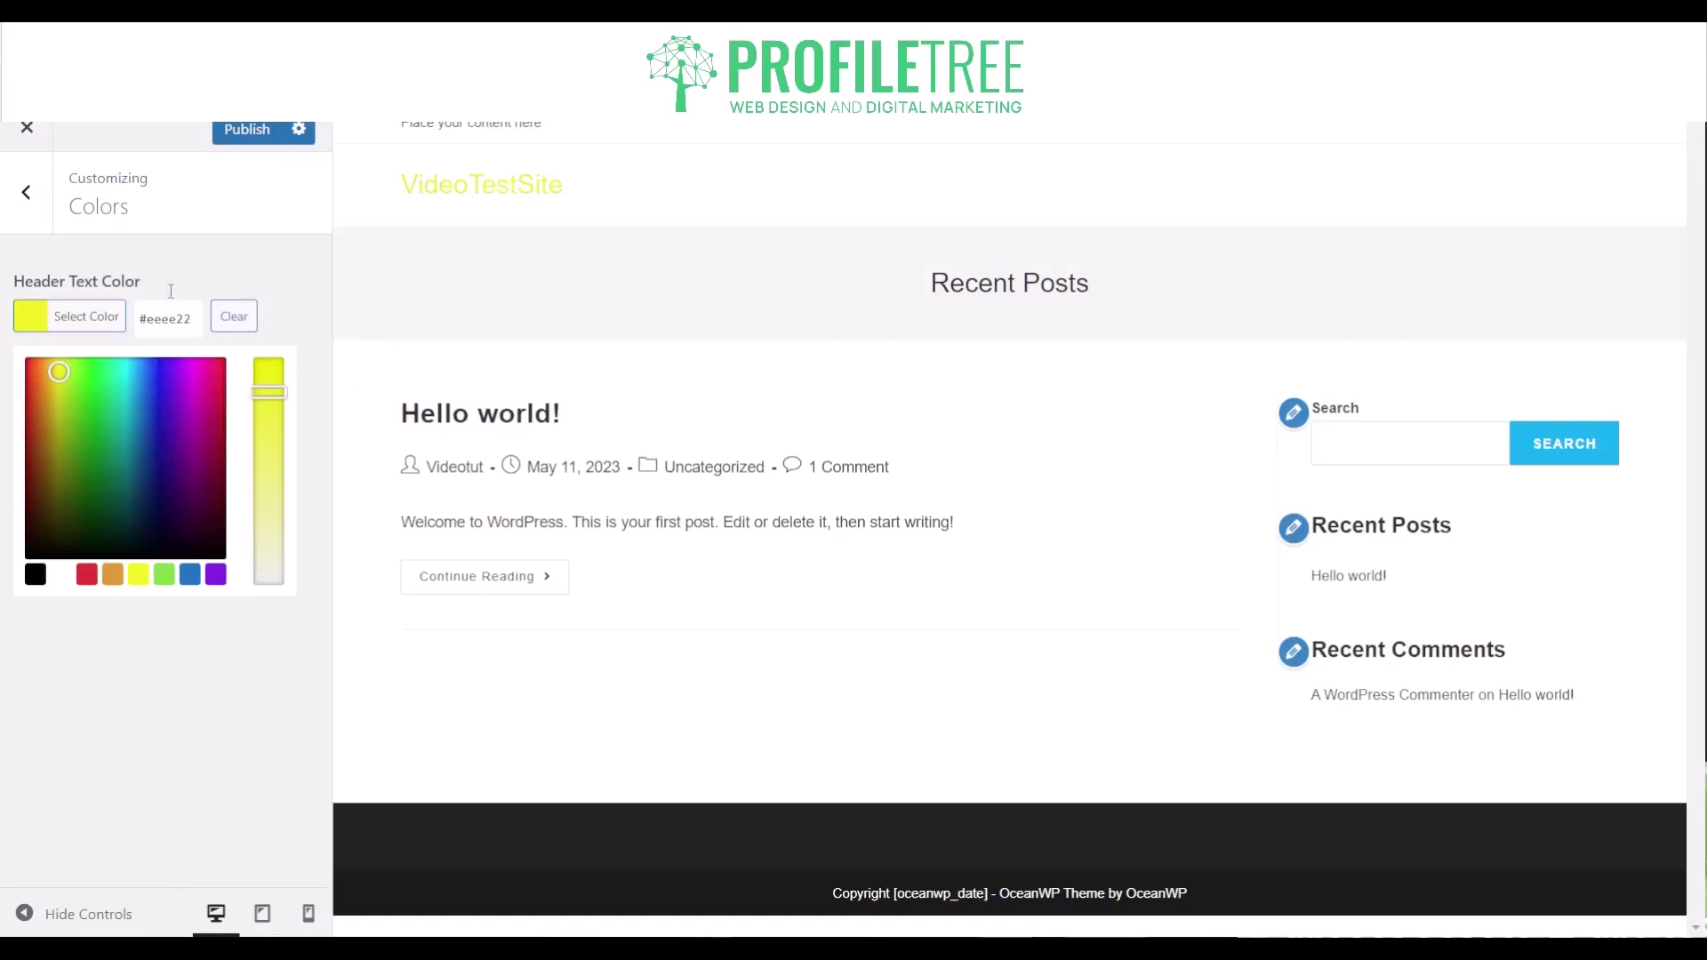
- Change the site title from VideoTestSite to ProfileTree and check the publishing options
{"action": "left_click", "coordinate": [49, 216]}
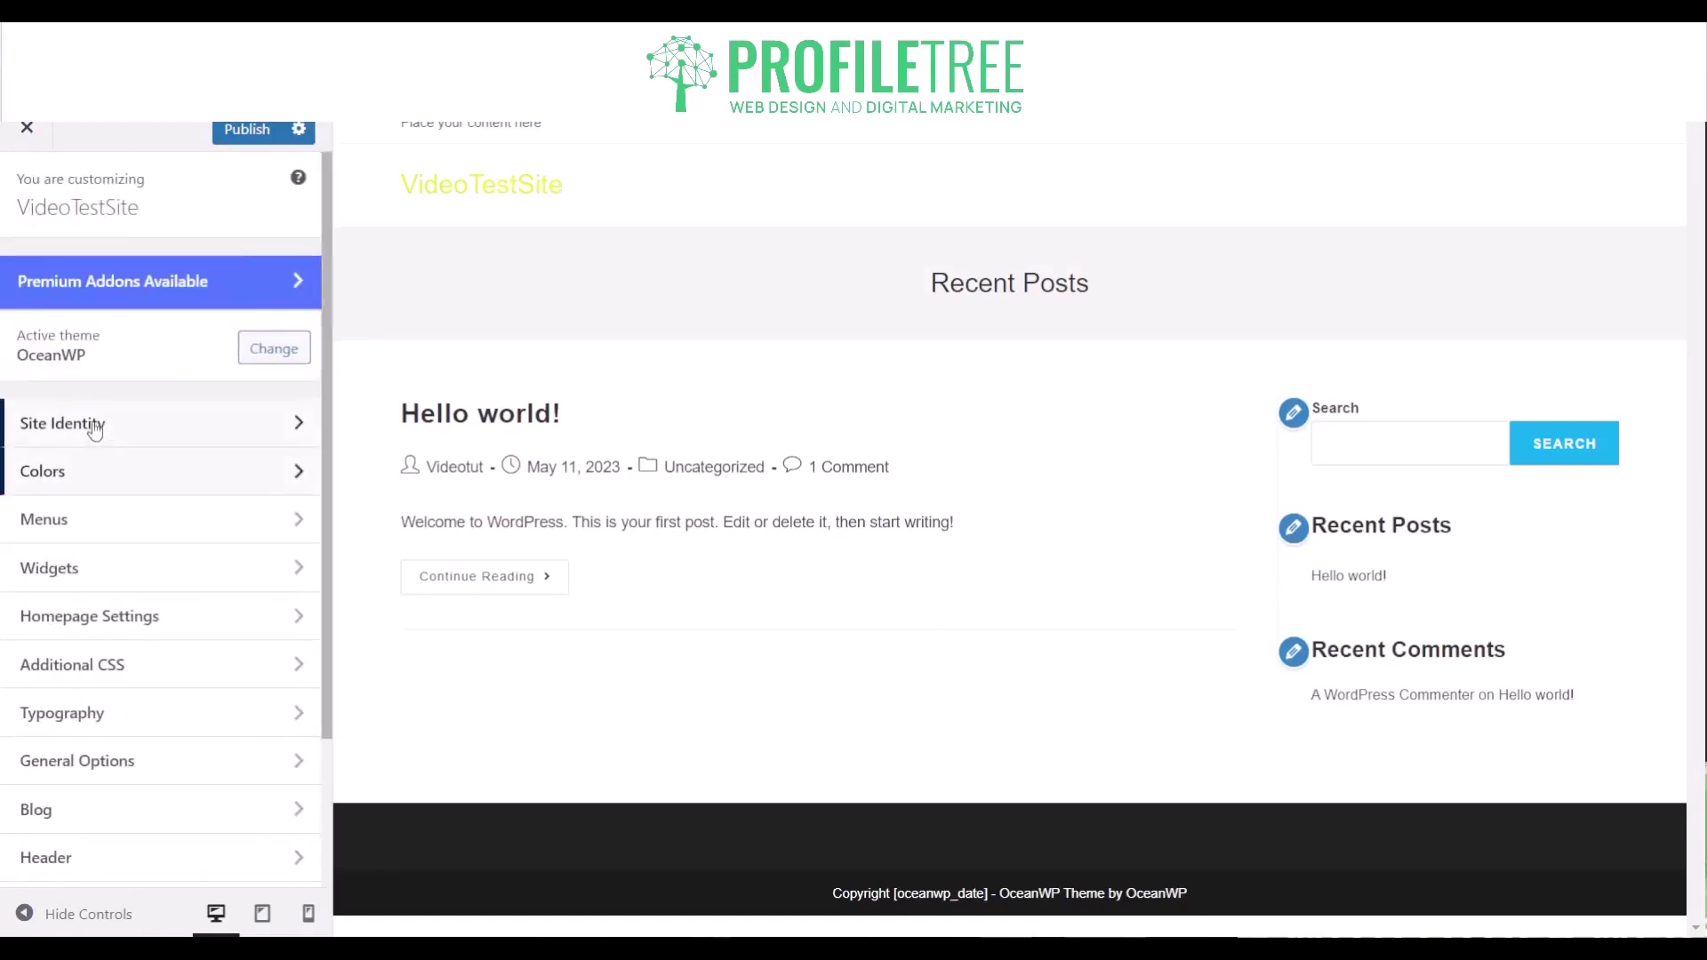
{"action": "left_click", "coordinate": [56, 426]}
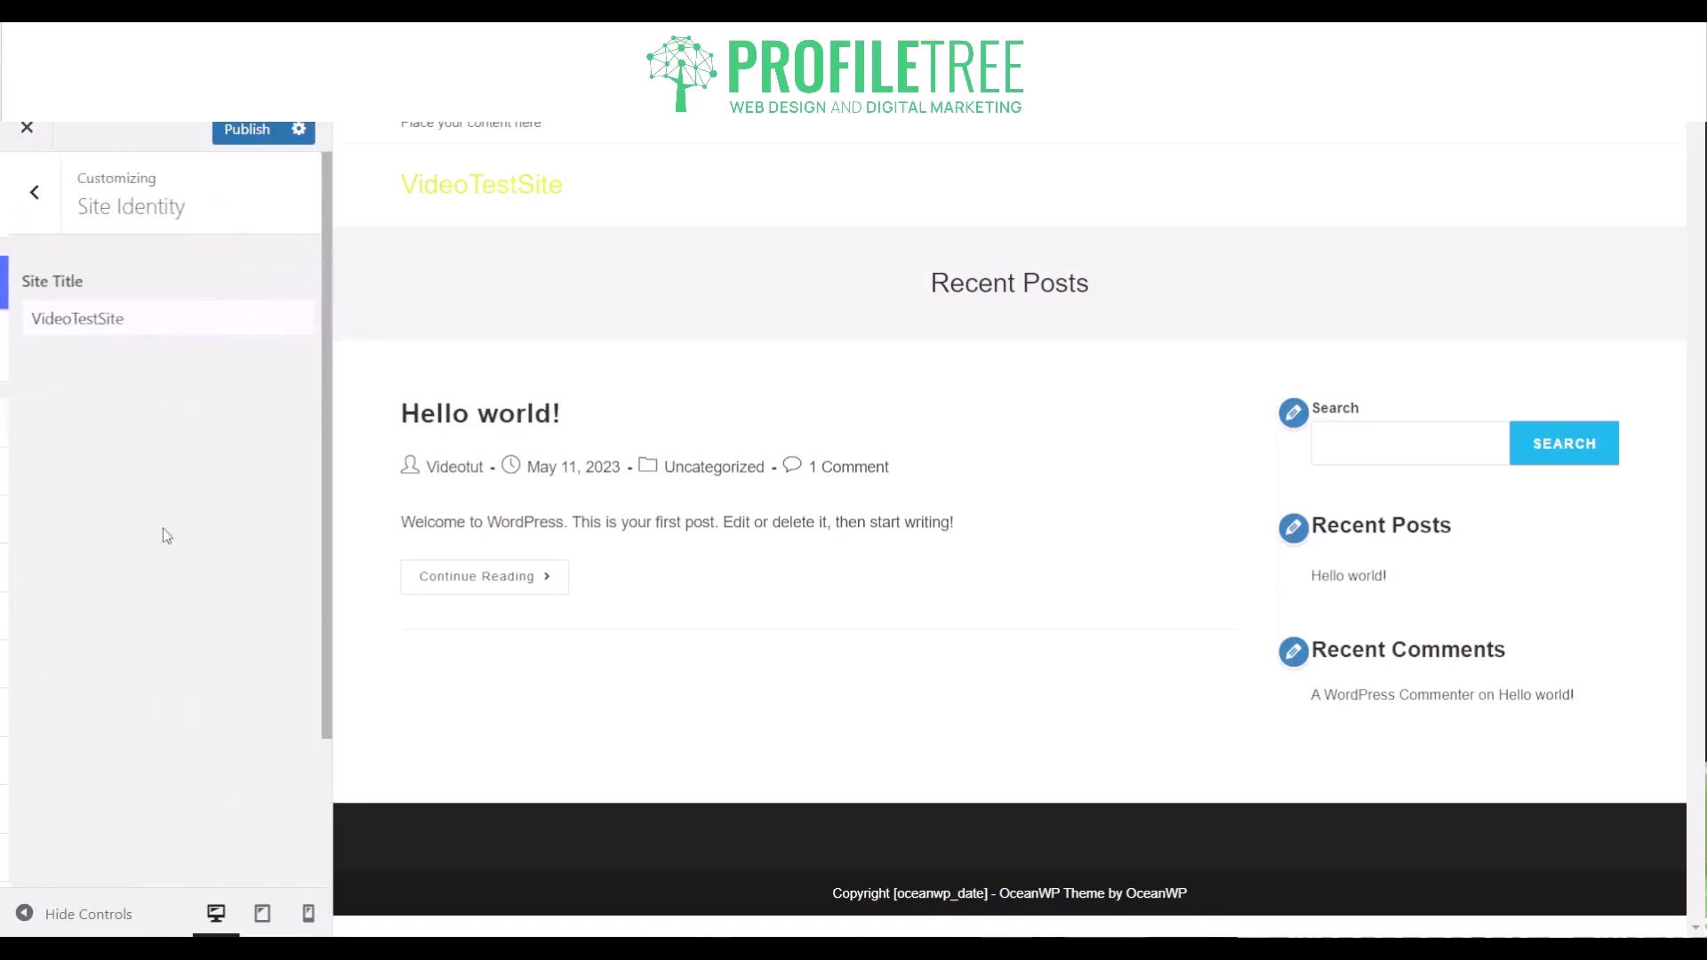
{"action": "double_click", "coordinate": [154, 327]}
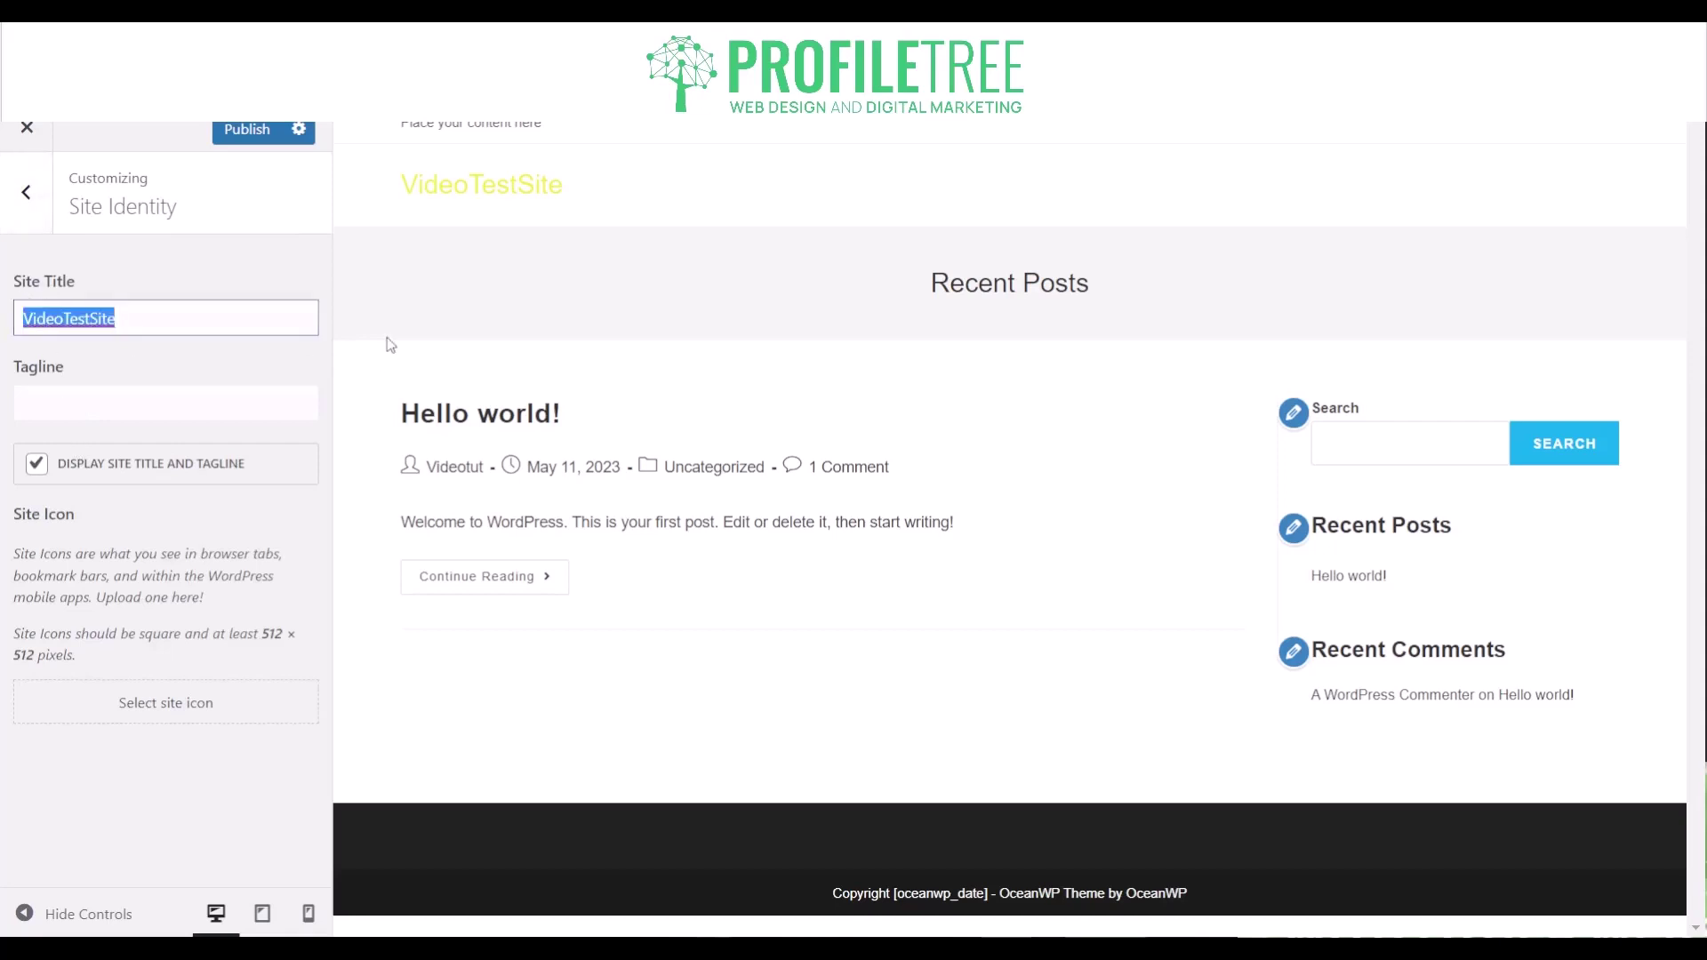
{"action": "type", "text": "Prof"}
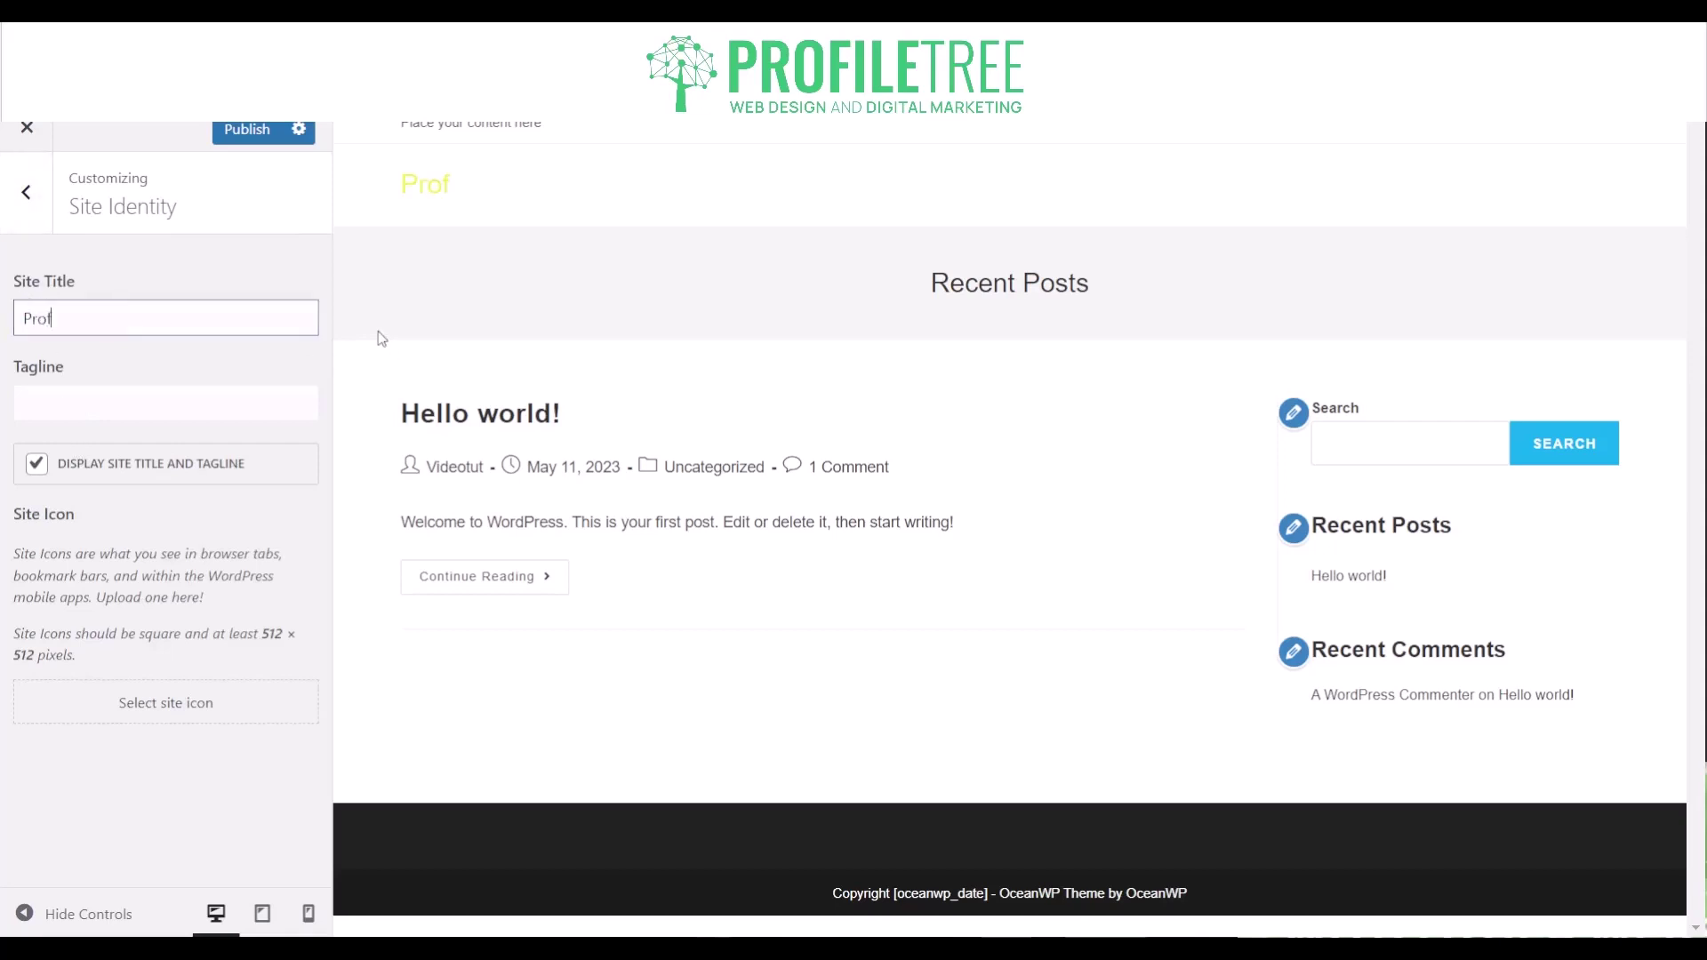
{"action": "type", "text": "ileTree"}
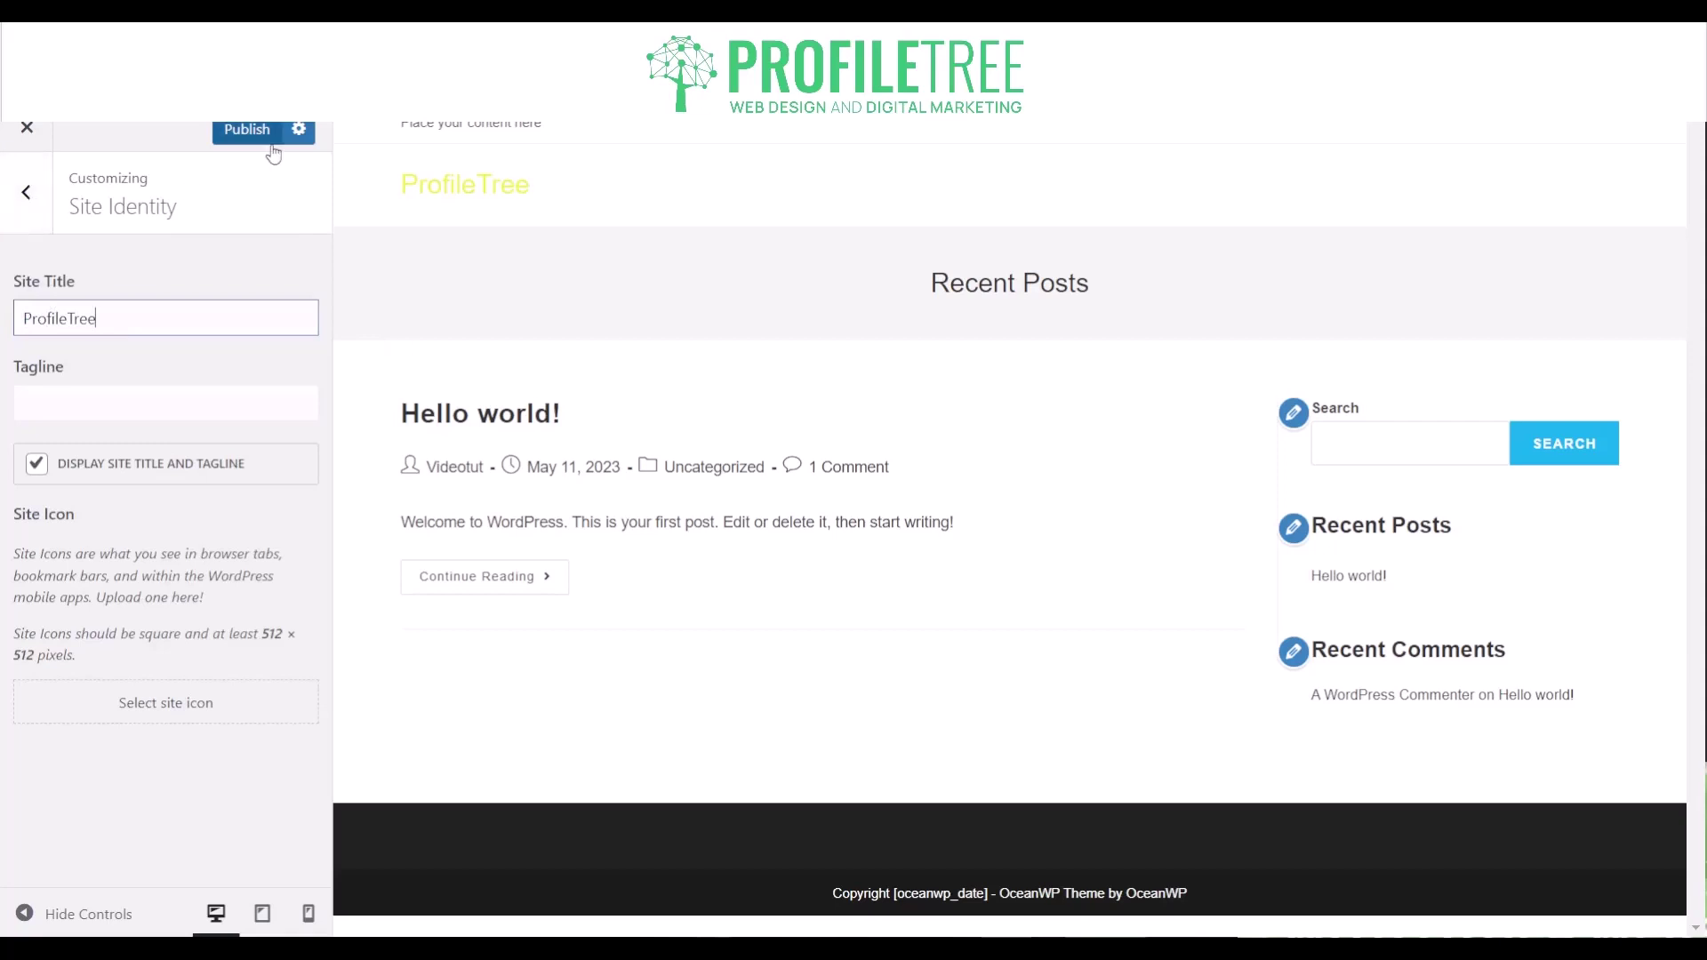
{"action": "left_click", "coordinate": [299, 129]}
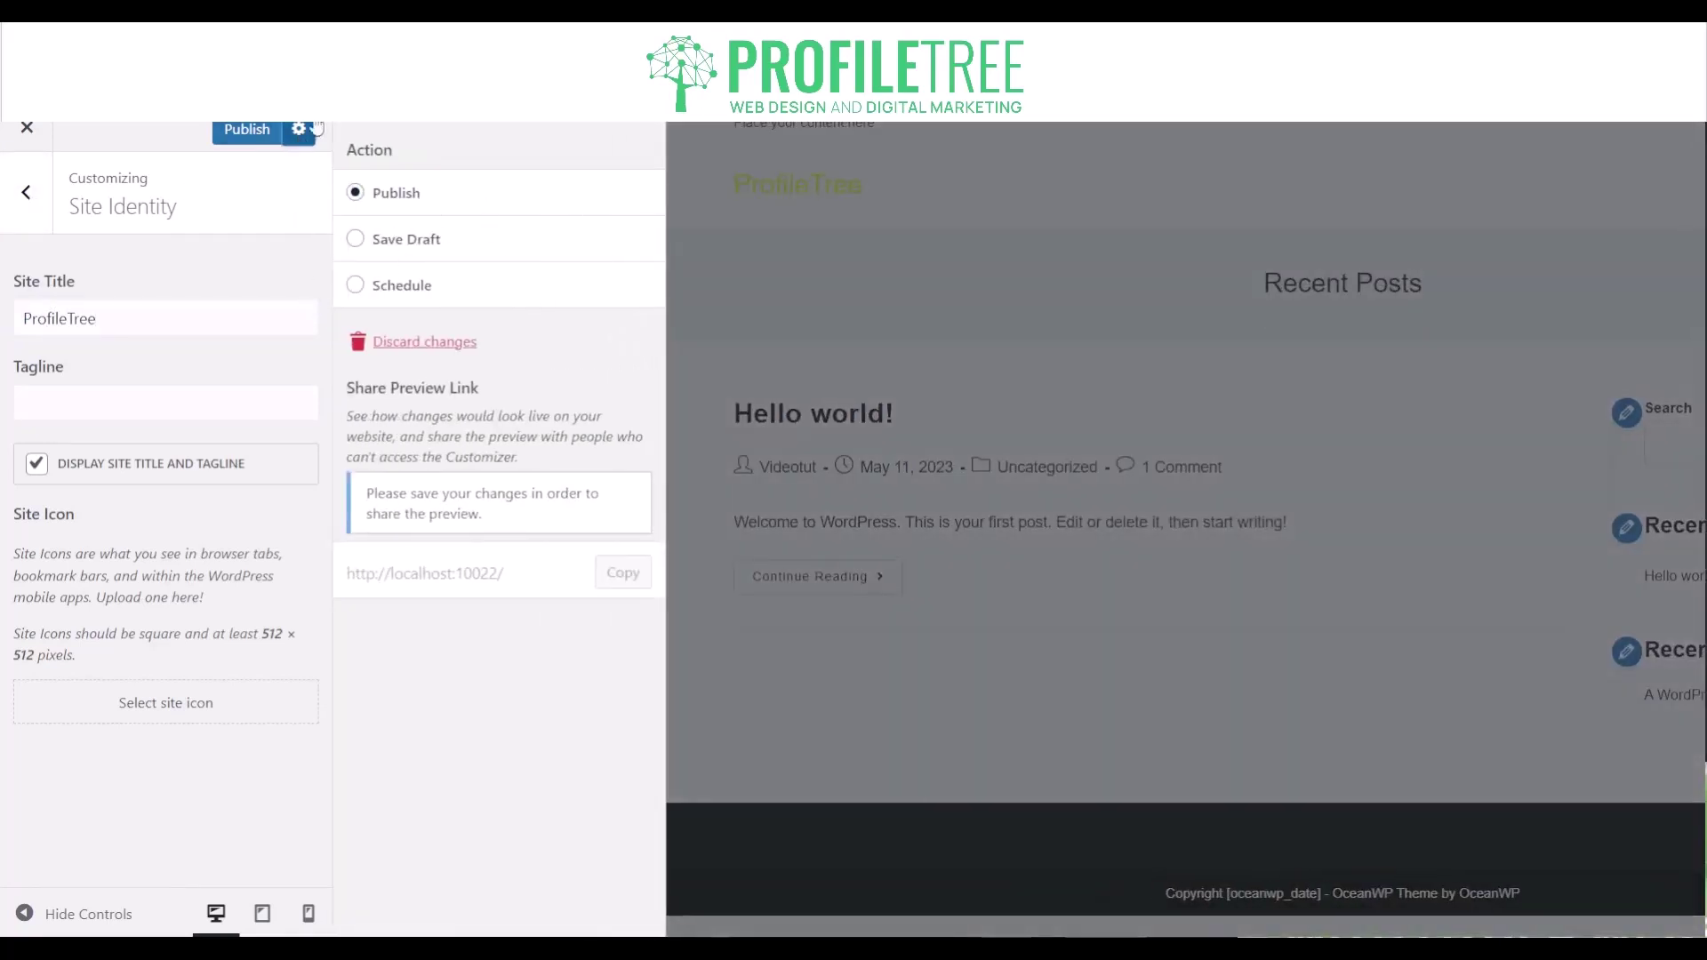
{"action": "left_click", "coordinate": [23, 201]}
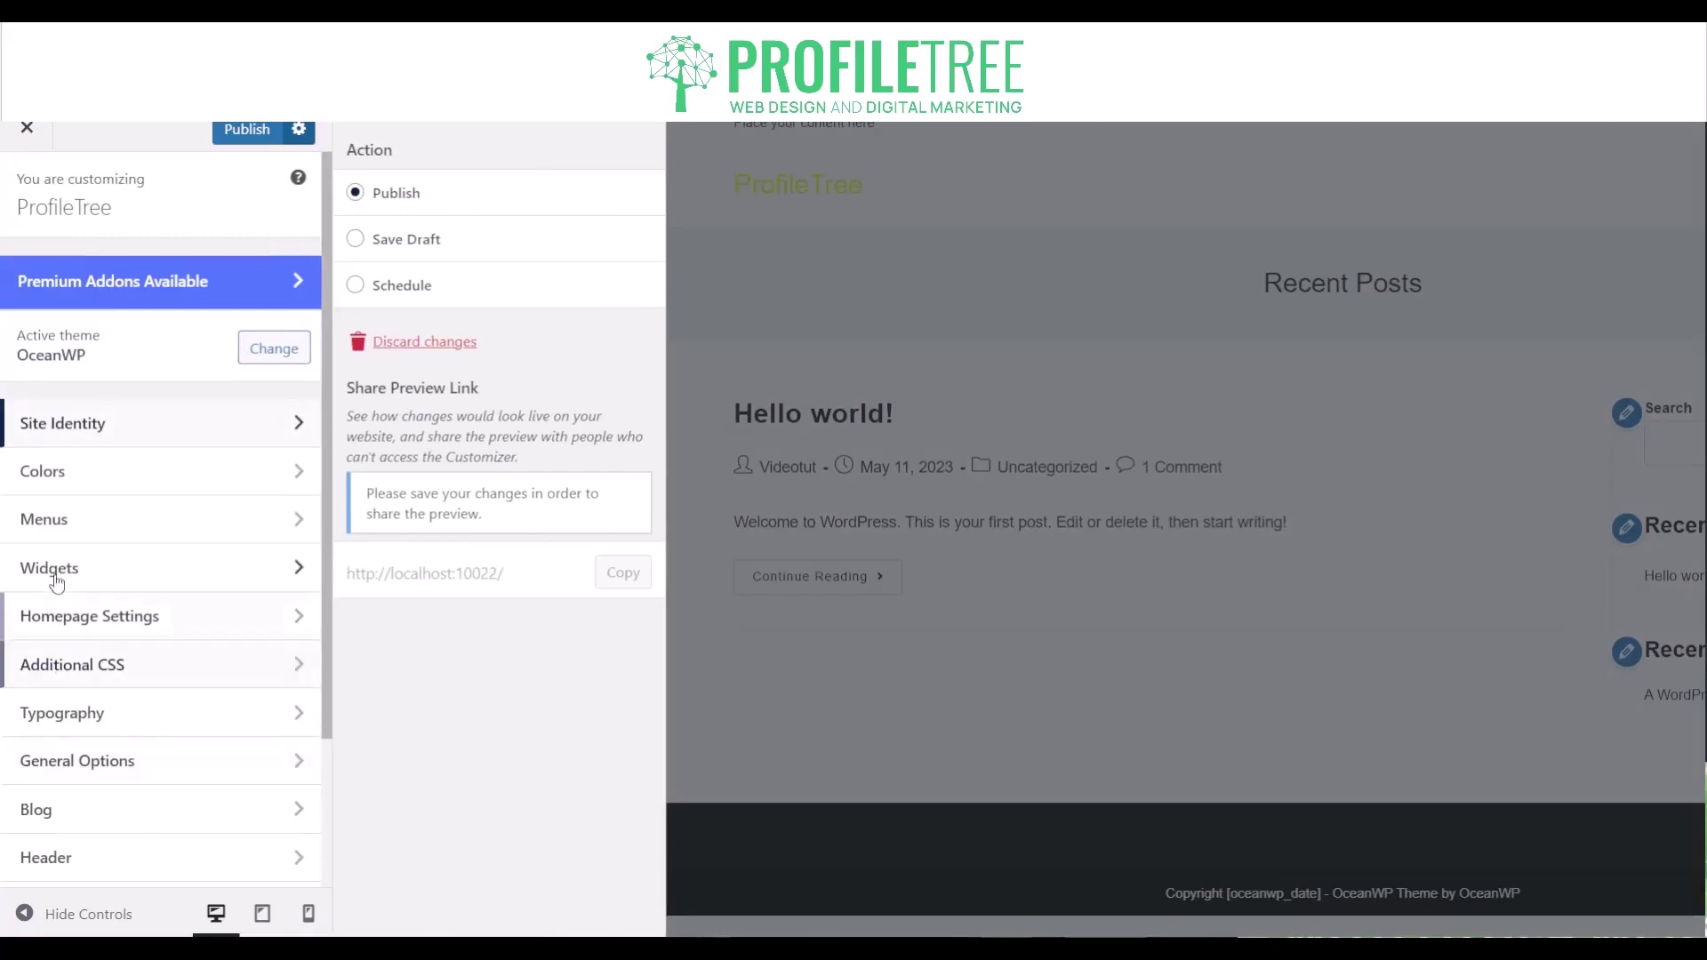
- Browse the Additional CSS, Homepage Settings, Menus and Widgets sections of the Customizer
{"action": "scroll", "coordinate": [56, 582], "scroll_direction": "down", "scroll_amount": 2}
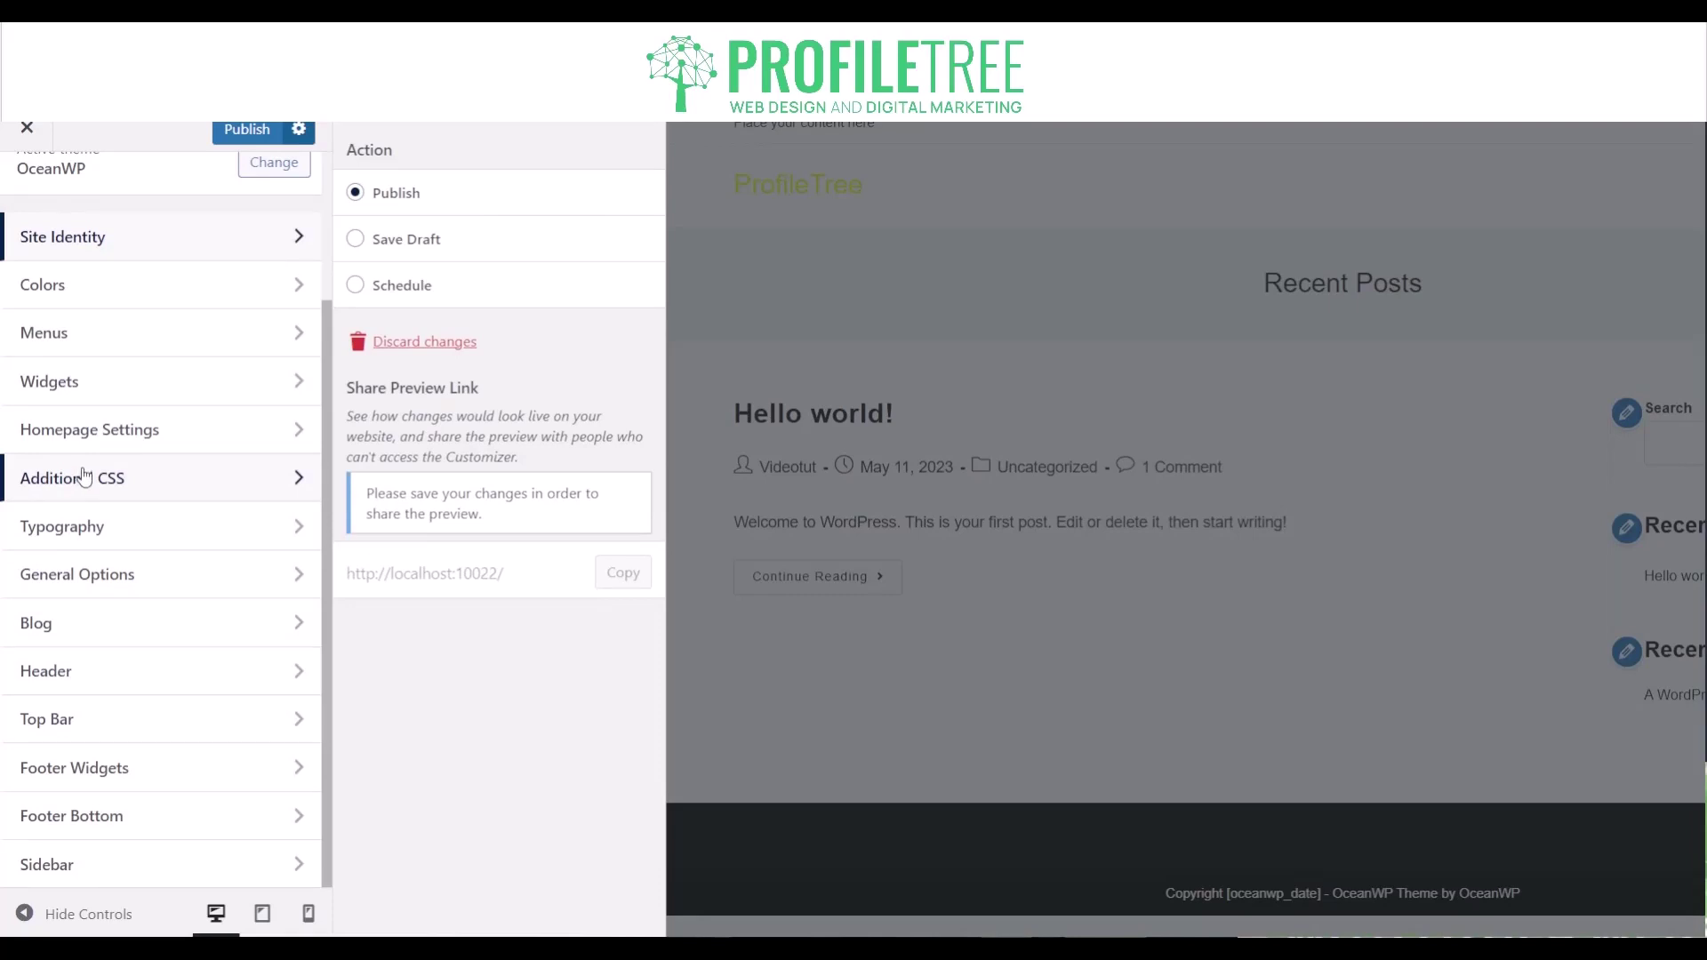
{"action": "scroll", "coordinate": [120, 342], "scroll_direction": "up", "scroll_amount": 2}
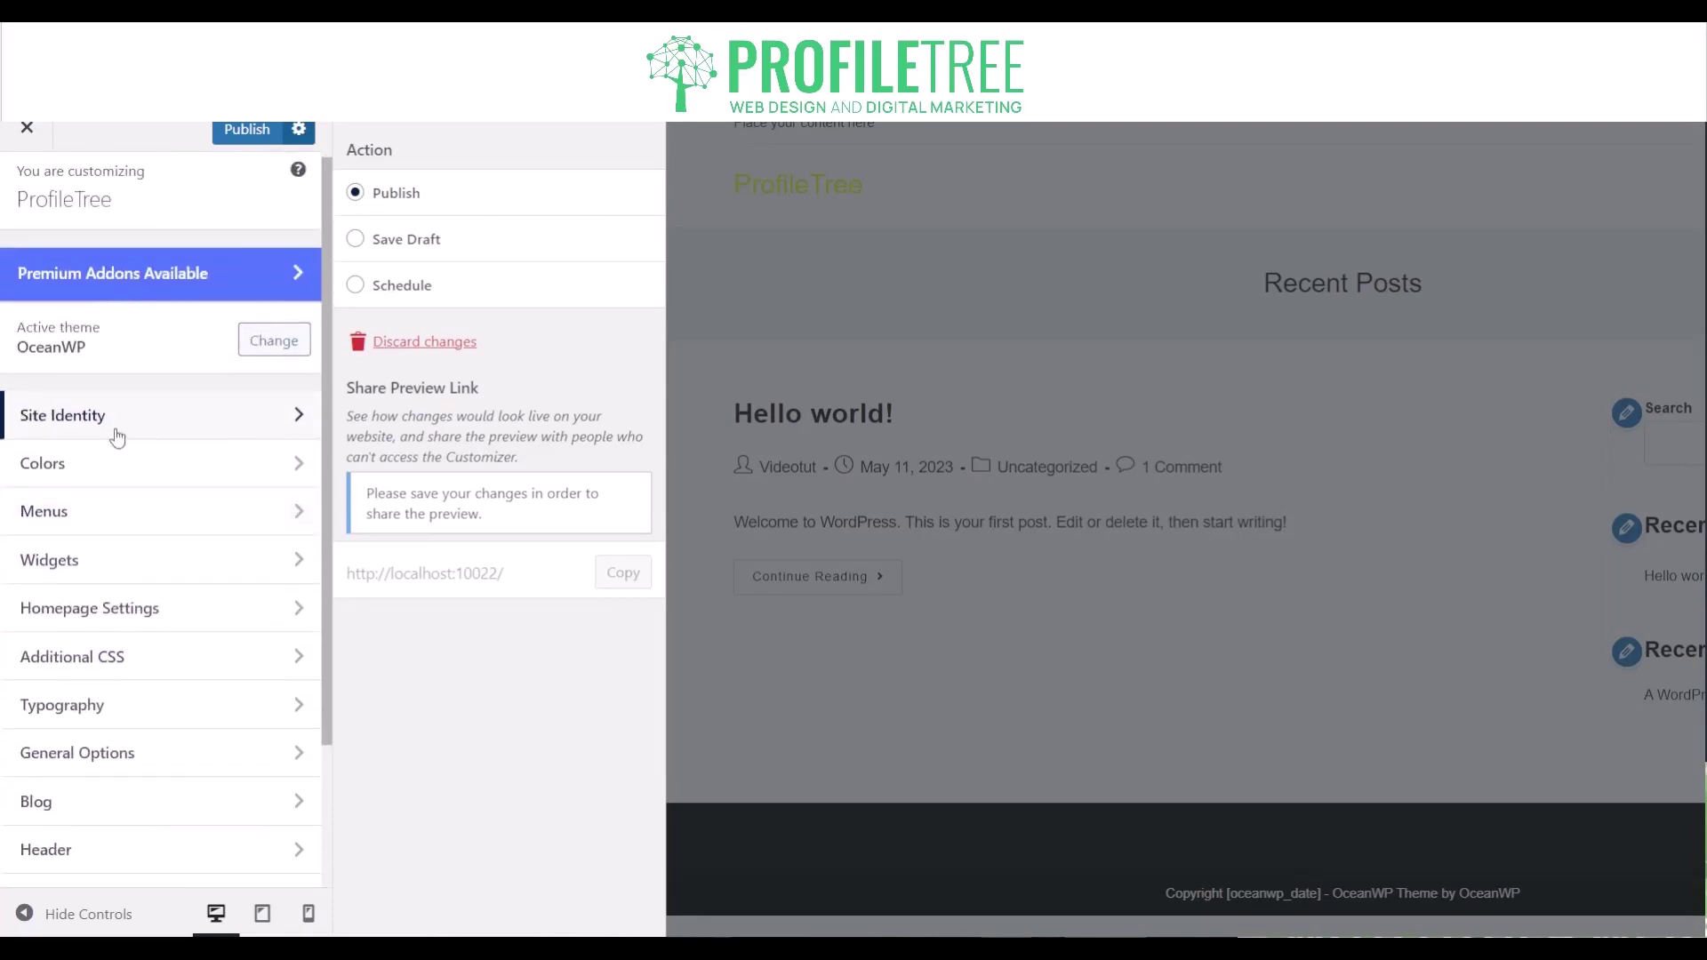
{"action": "scroll", "coordinate": [116, 436], "scroll_direction": "down", "scroll_amount": 2}
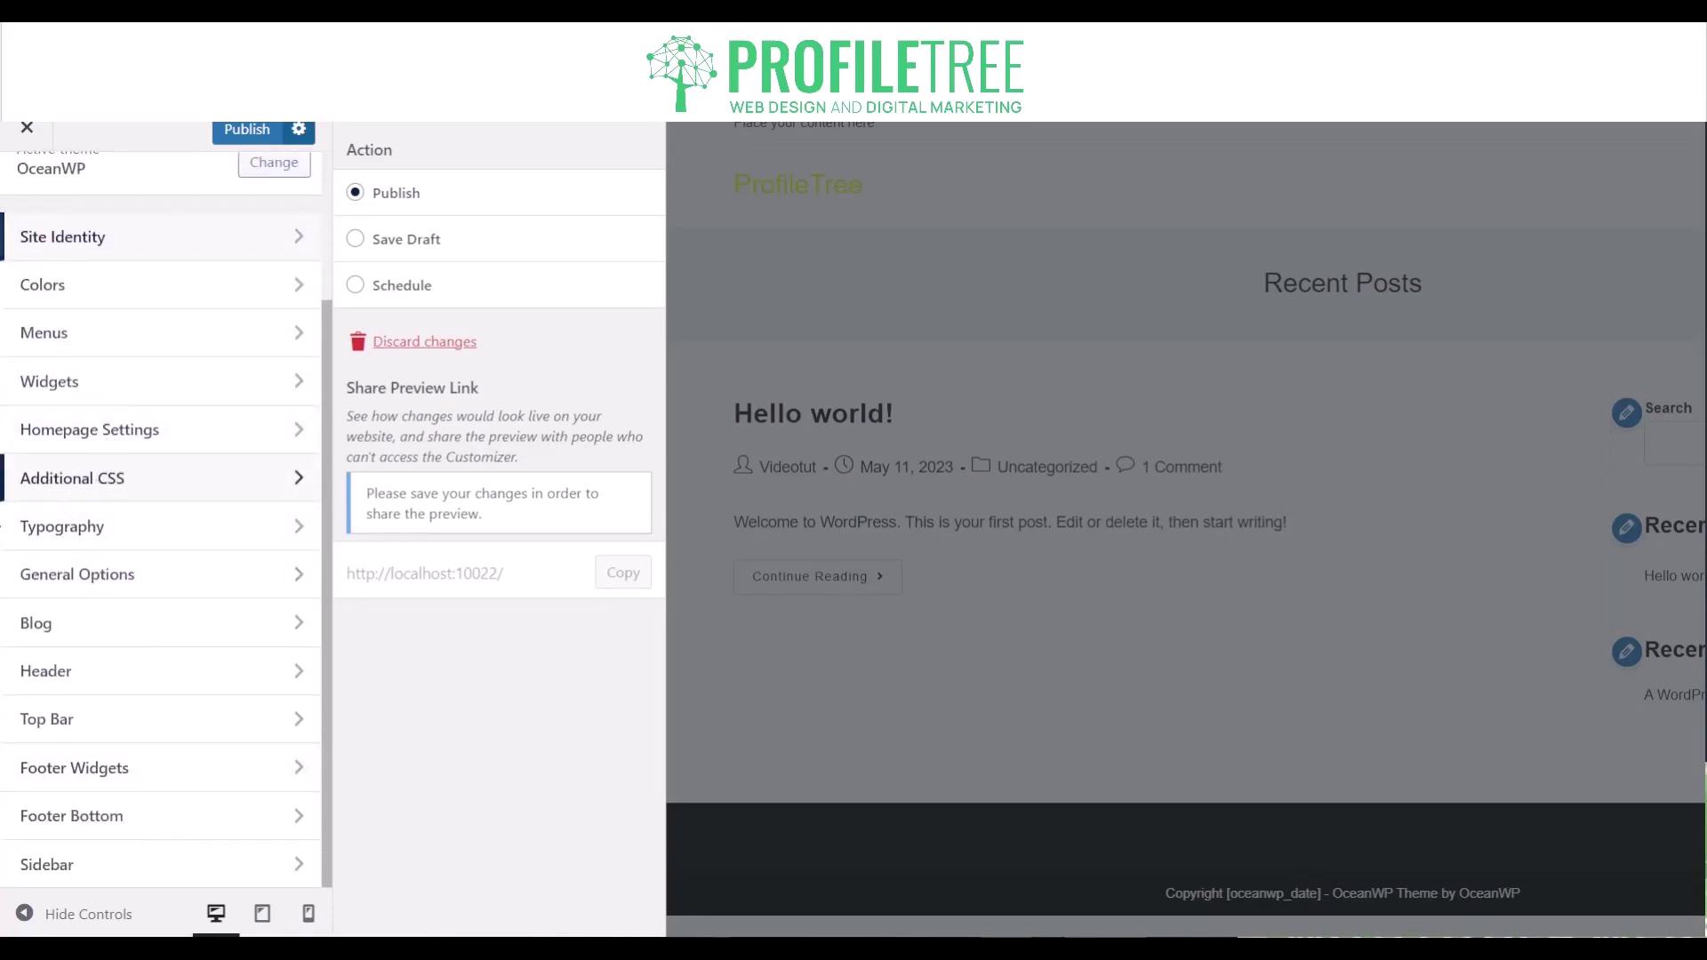
{"action": "left_click", "coordinate": [251, 467]}
{"action": "left_click", "coordinate": [26, 192]}
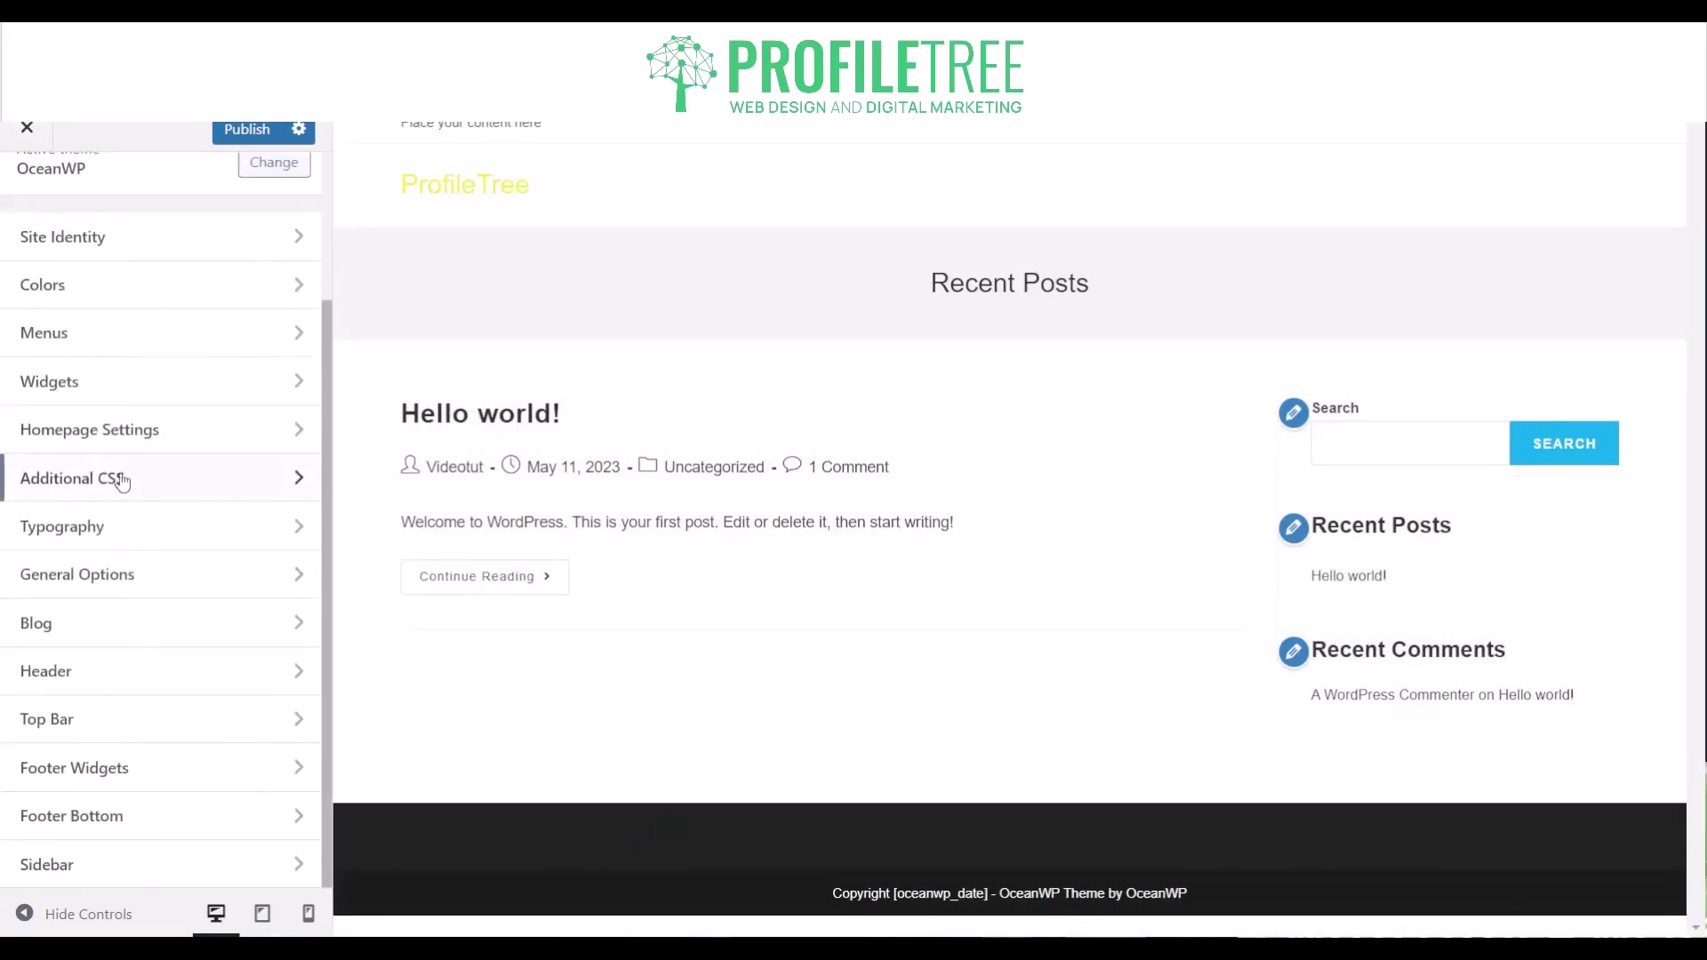
{"action": "left_click", "coordinate": [88, 436]}
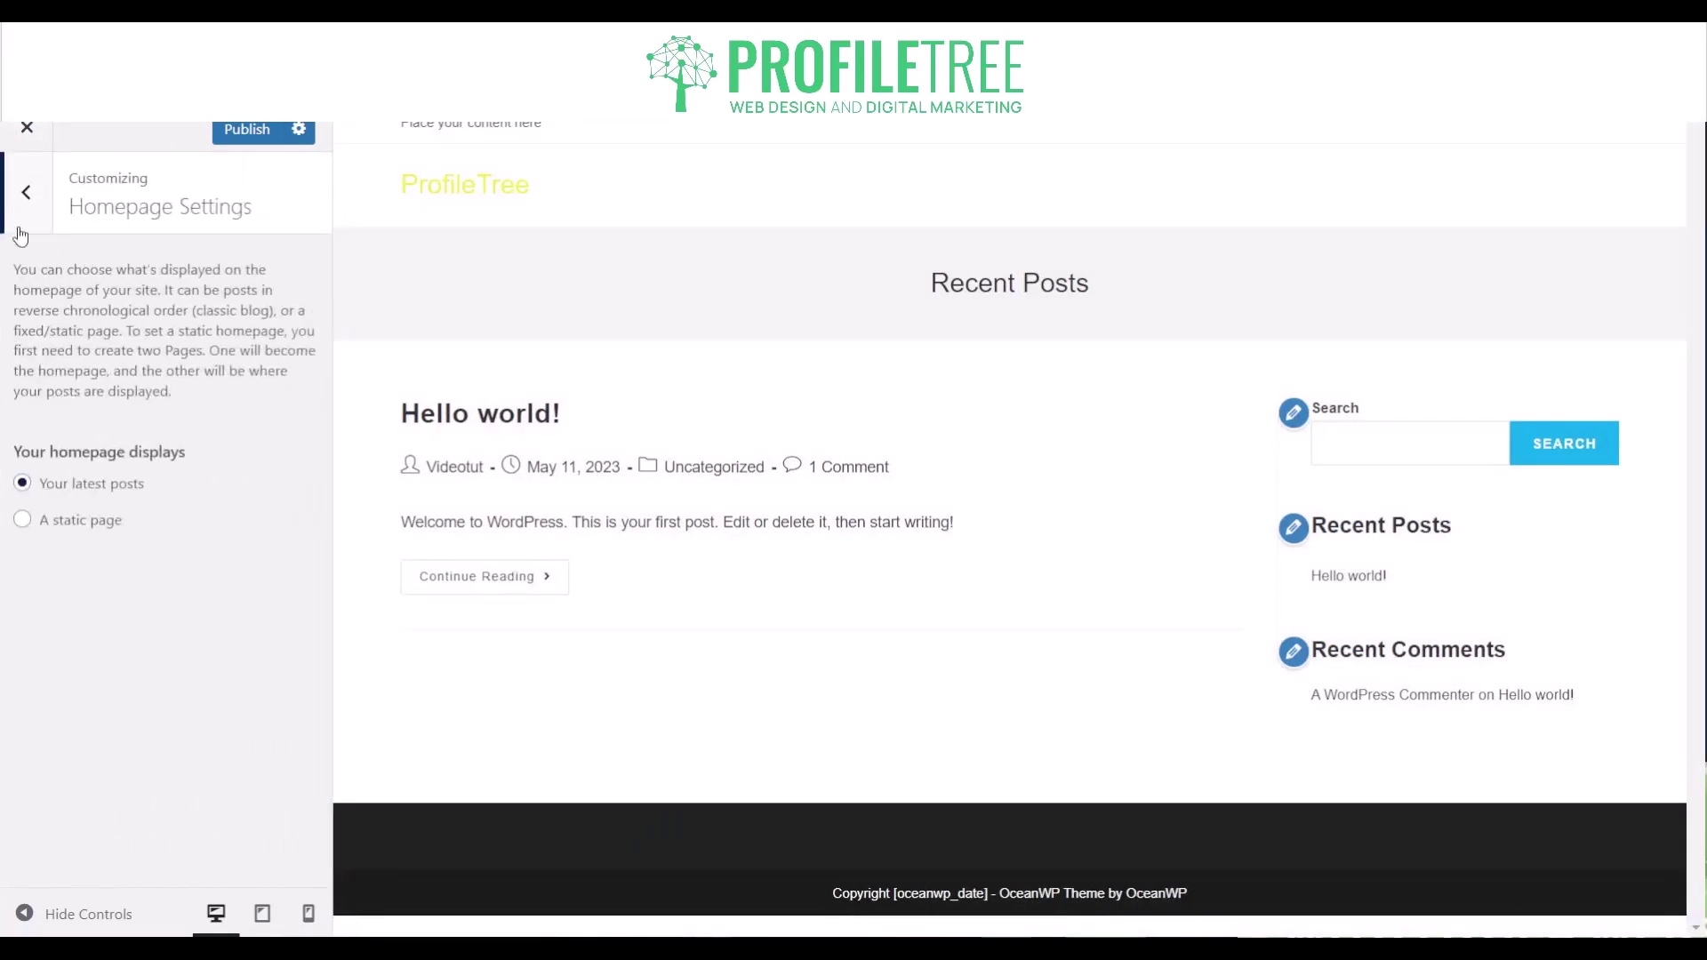
{"action": "left_click", "coordinate": [25, 196]}
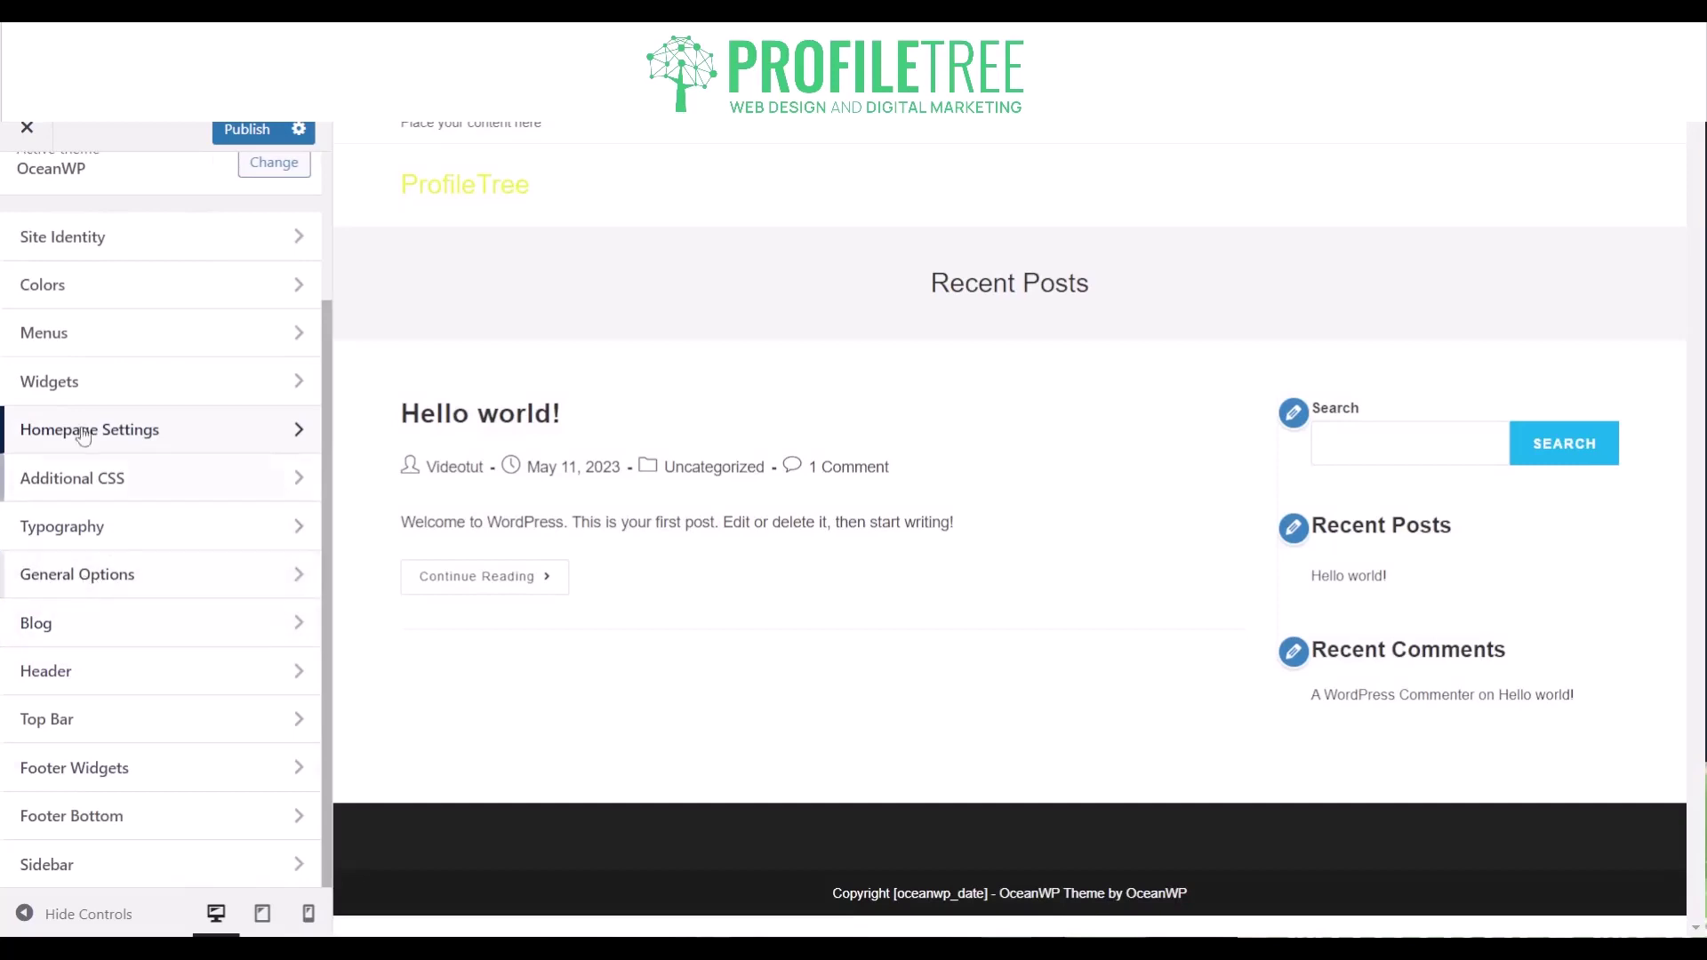
{"action": "left_click", "coordinate": [91, 335]}
{"action": "left_click", "coordinate": [27, 190]}
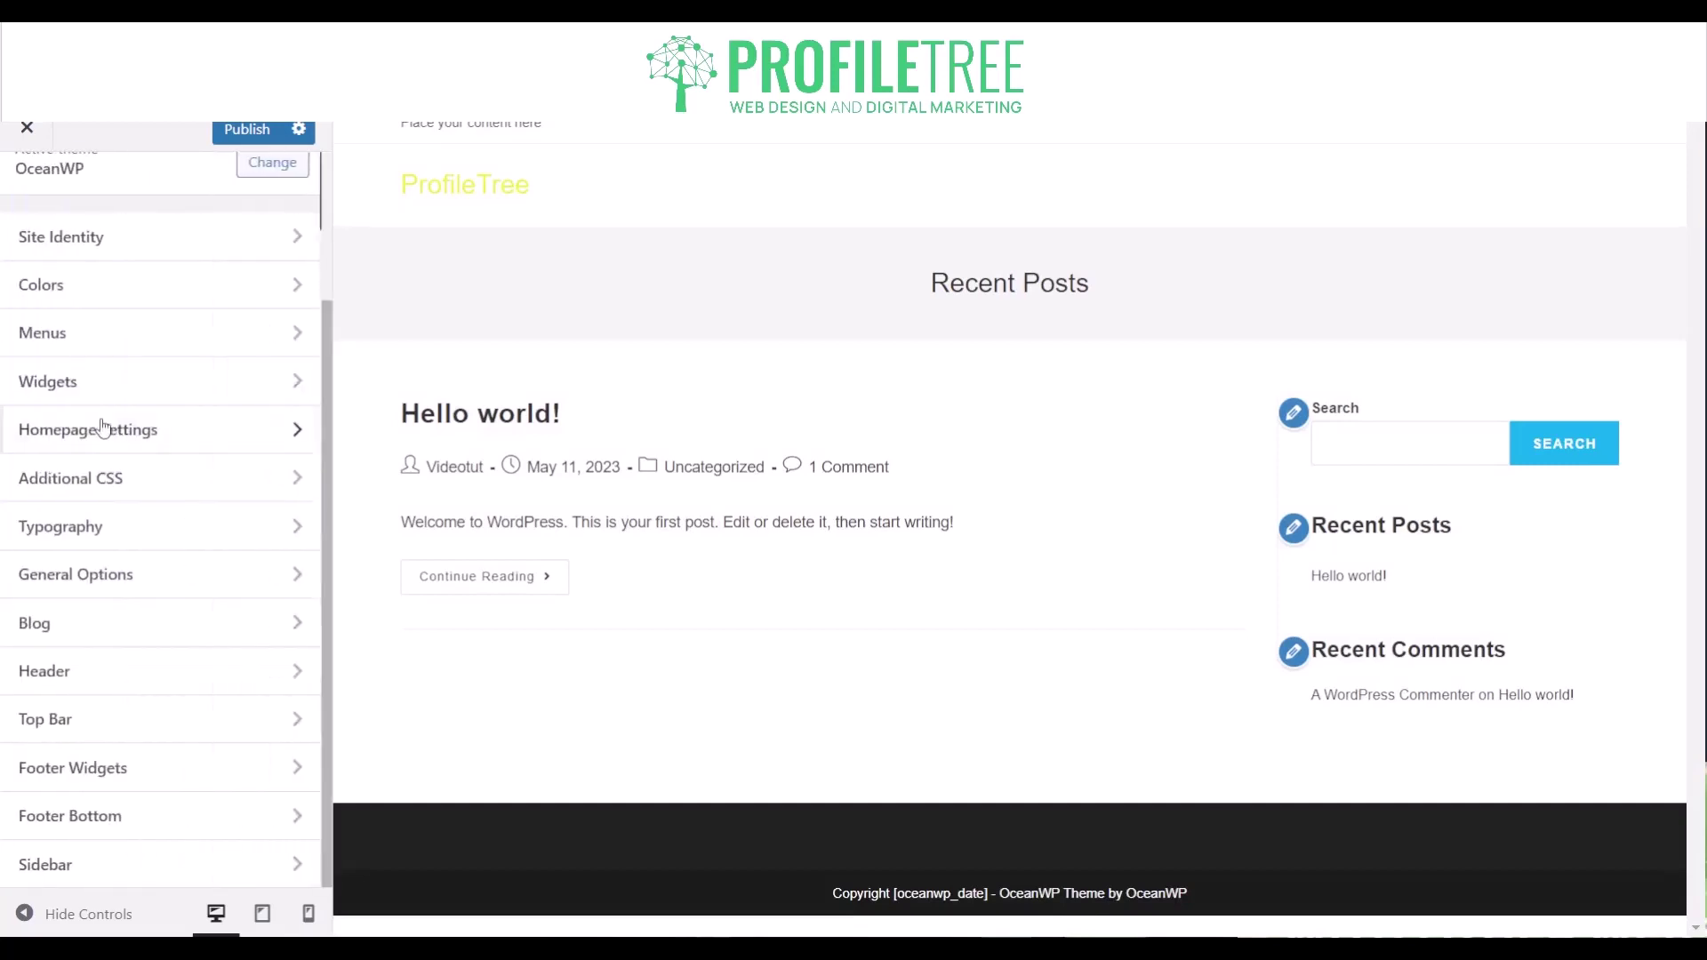
{"action": "left_click", "coordinate": [89, 383]}
{"action": "left_click", "coordinate": [42, 198]}
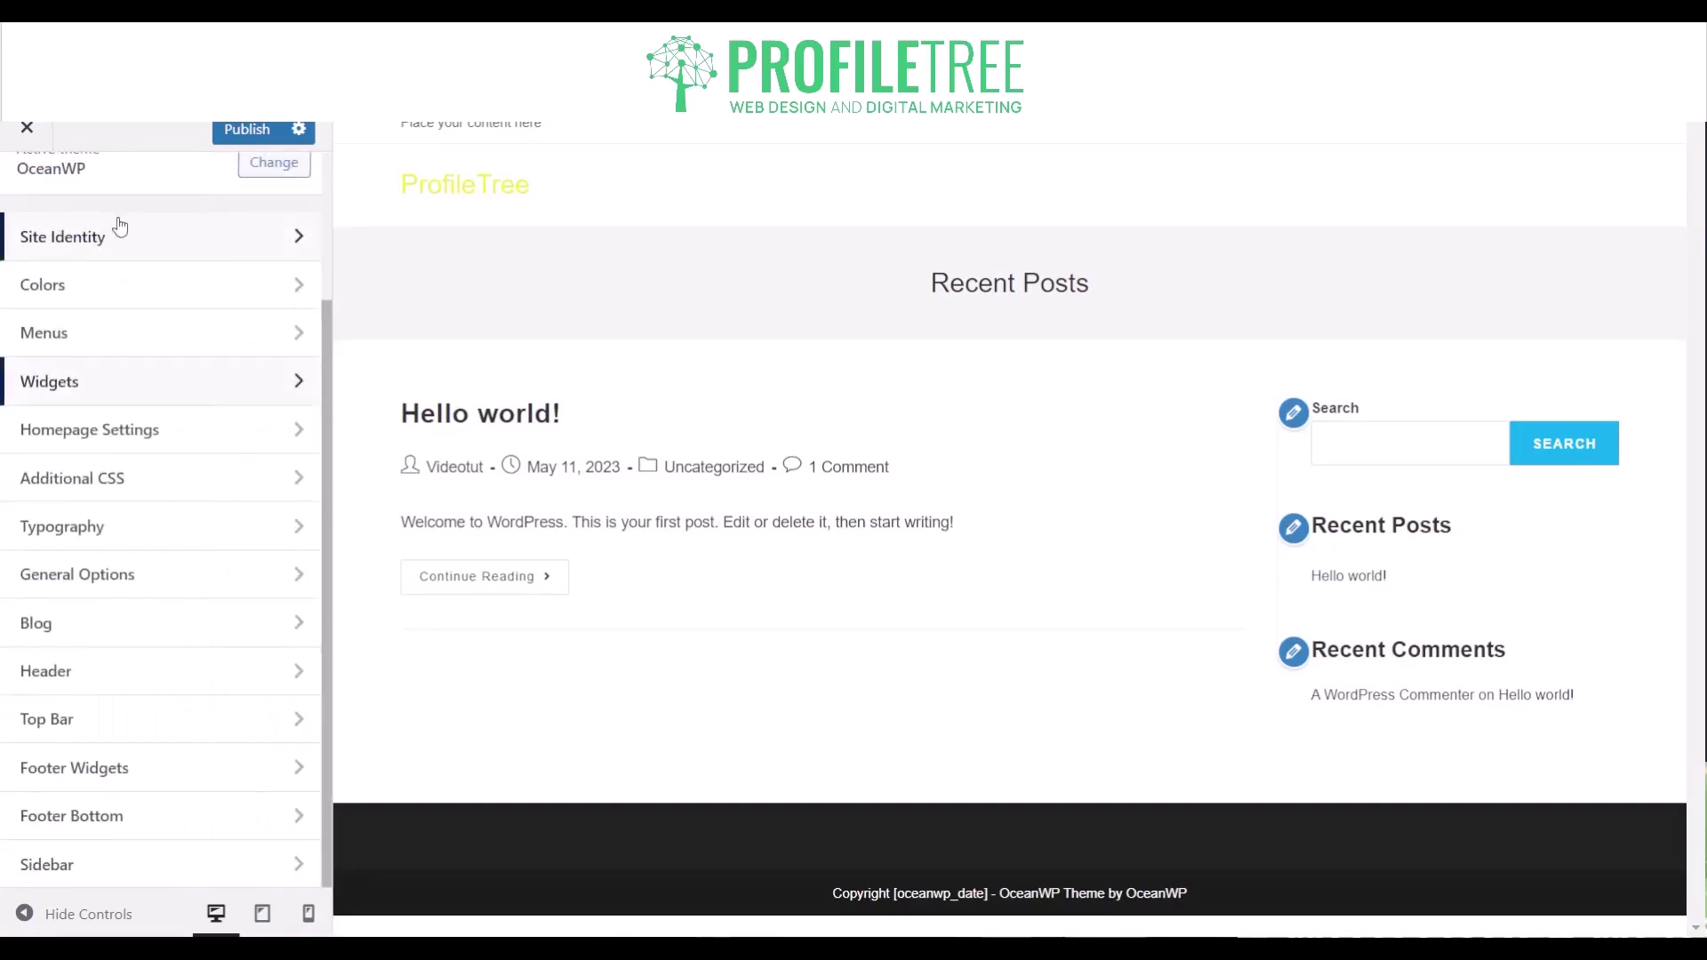
{"action": "scroll", "coordinate": [134, 324], "scroll_direction": "up", "scroll_amount": 2}
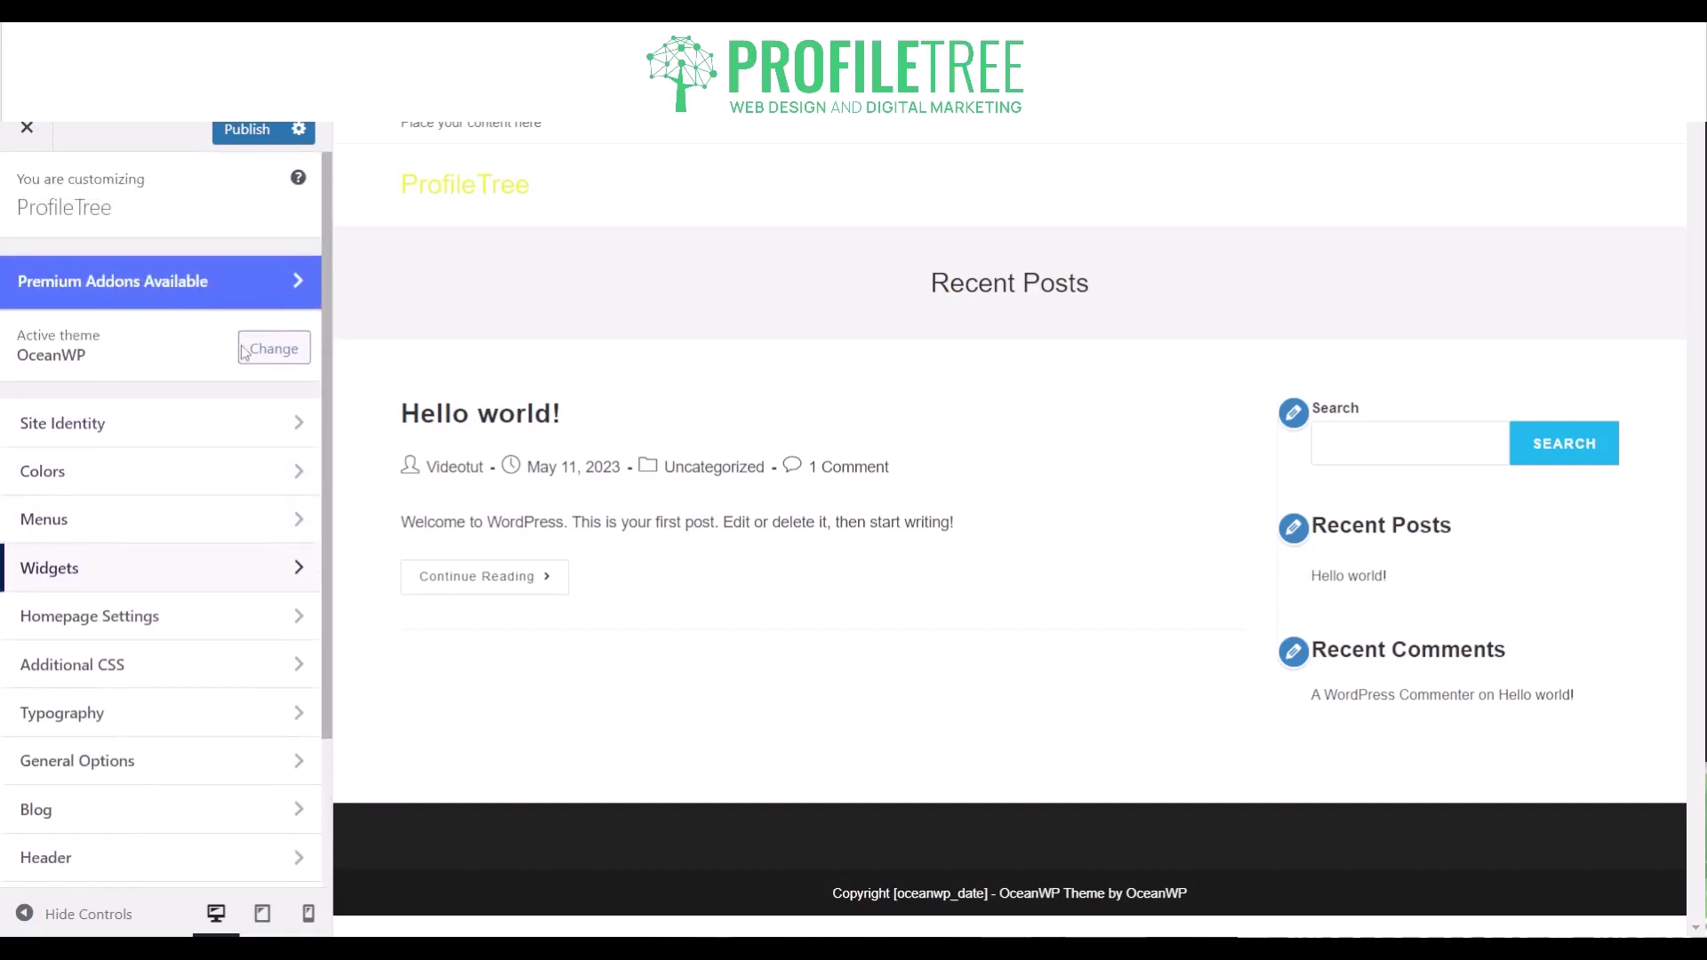
{"action": "scroll", "coordinate": [120, 364], "scroll_direction": "down", "scroll_amount": 2}
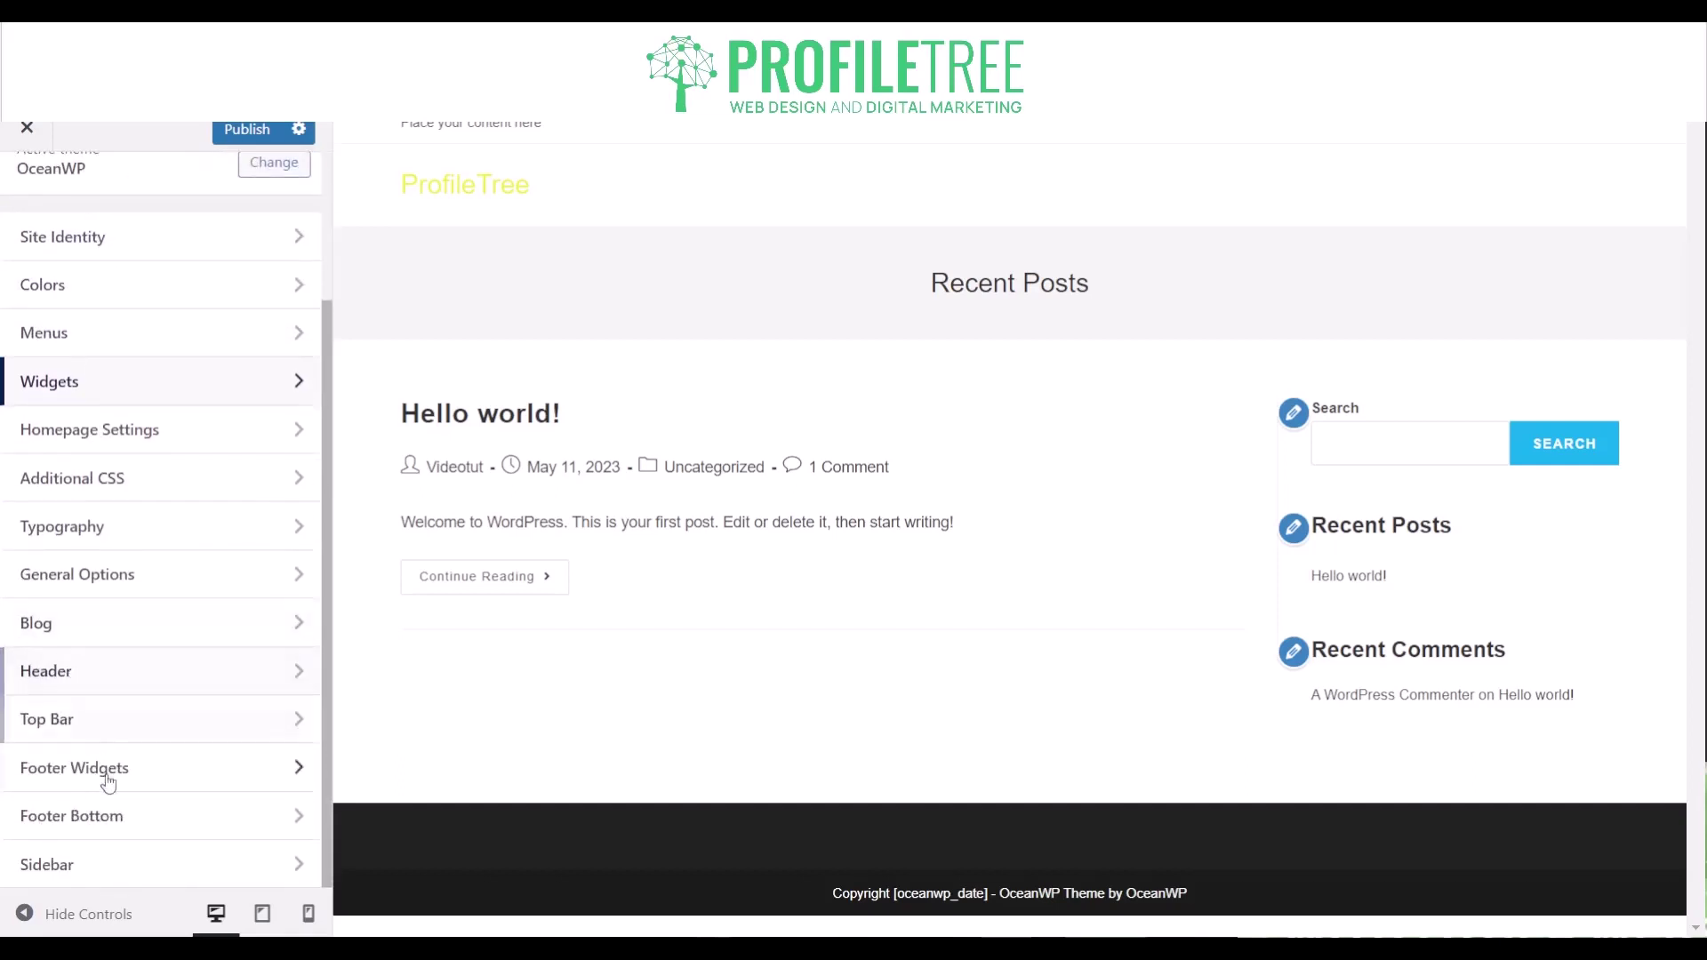
- Preview the site at tablet, mobile and desktop widths
{"action": "left_click", "coordinate": [262, 916]}
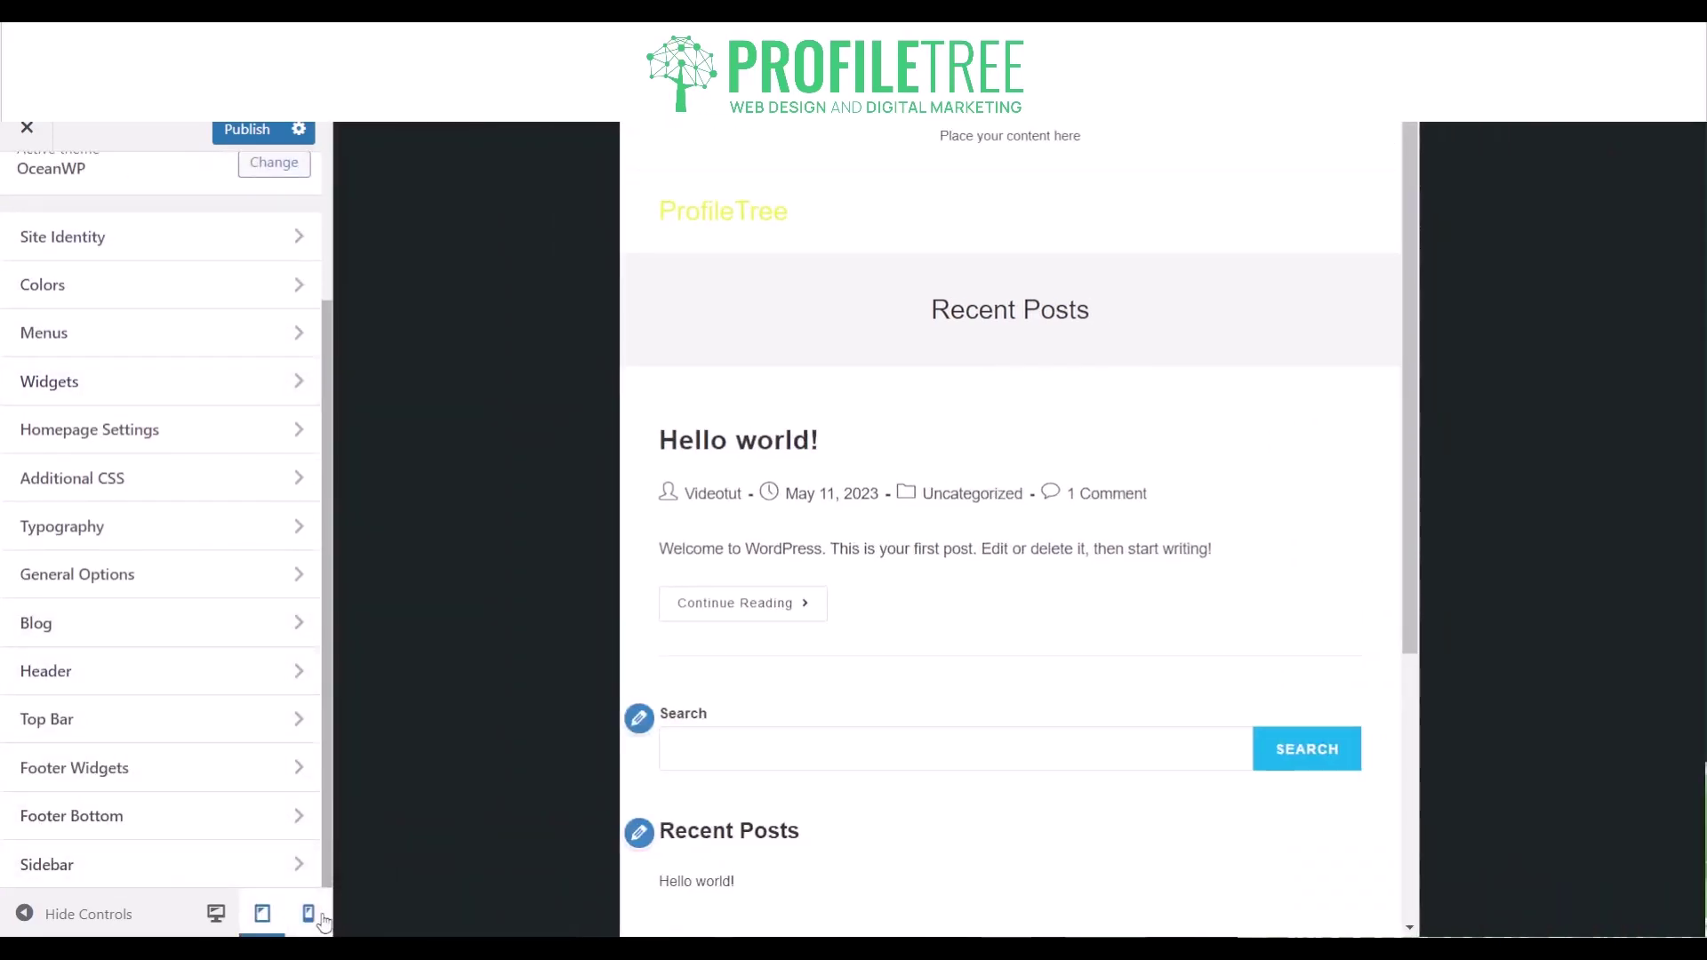
{"action": "left_click", "coordinate": [313, 916]}
{"action": "left_click", "coordinate": [305, 919]}
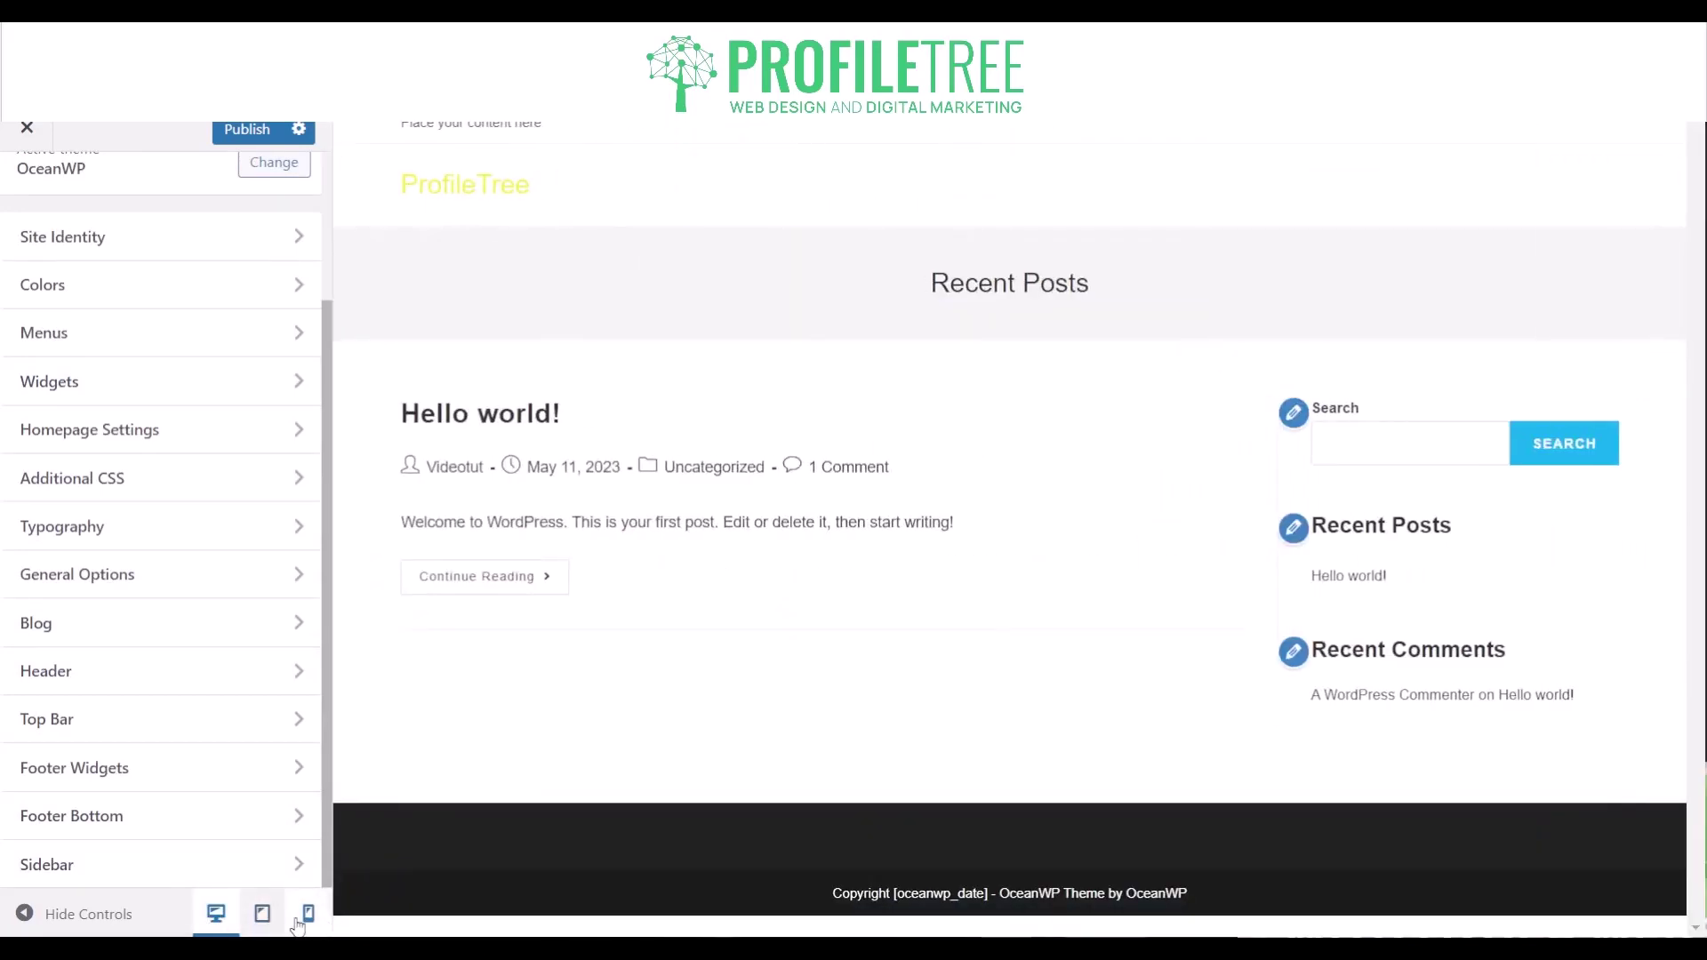
{"action": "left_click", "coordinate": [299, 921]}
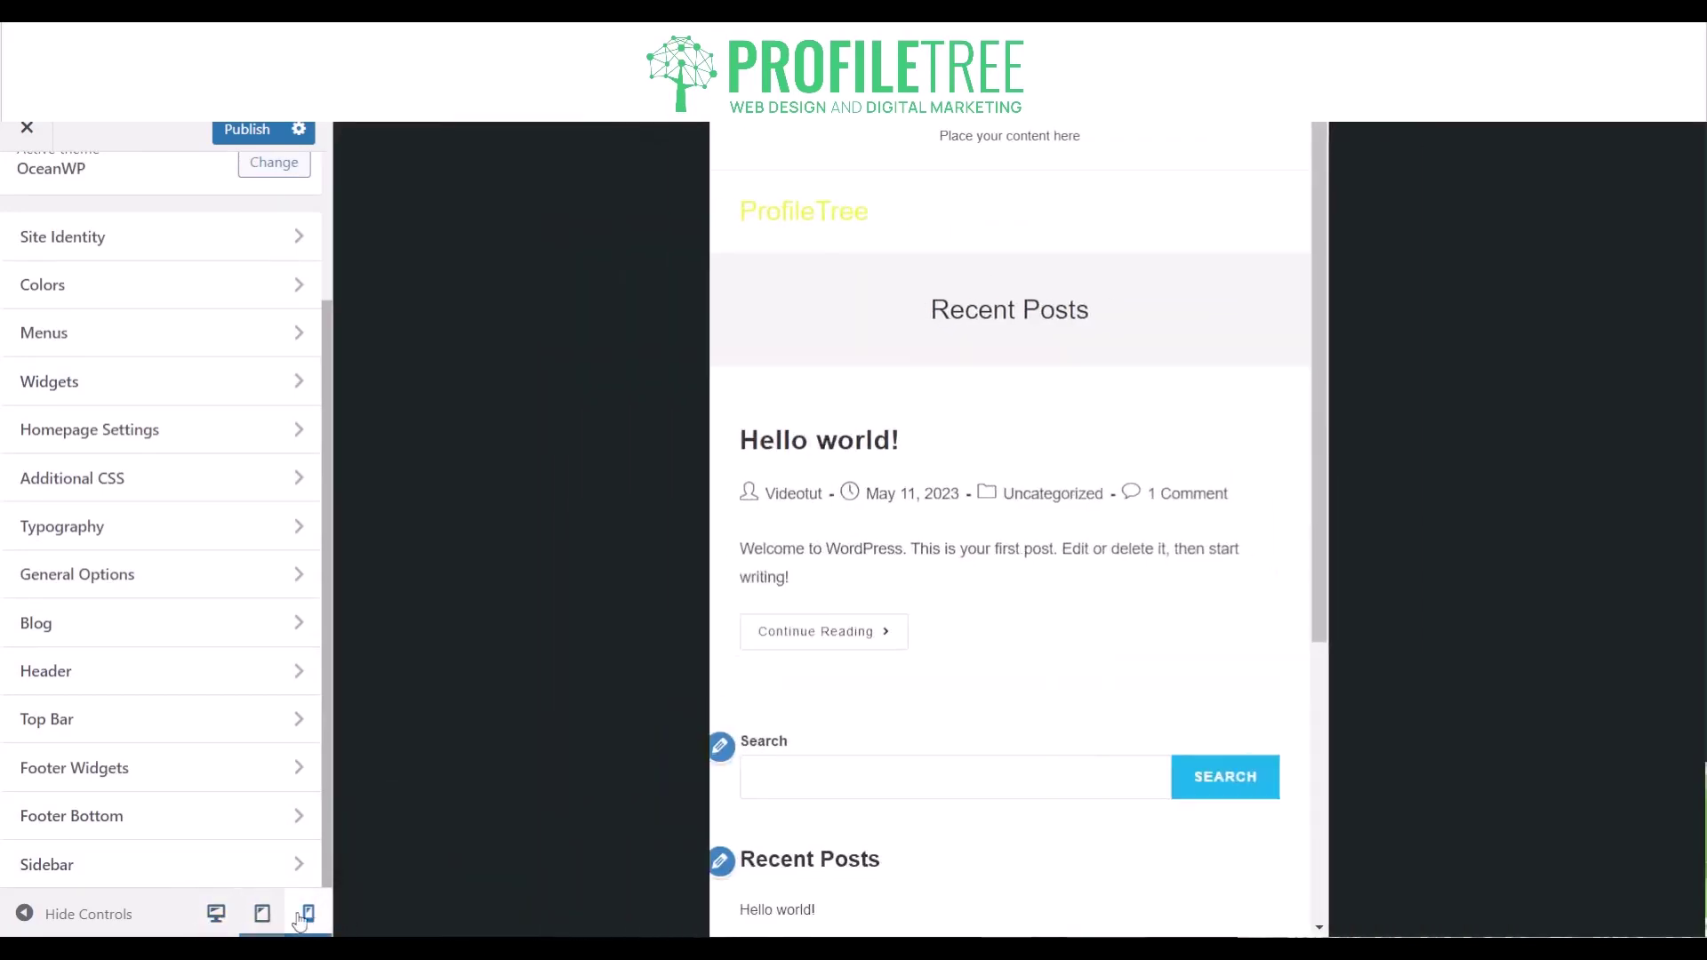
{"action": "left_click", "coordinate": [262, 916]}
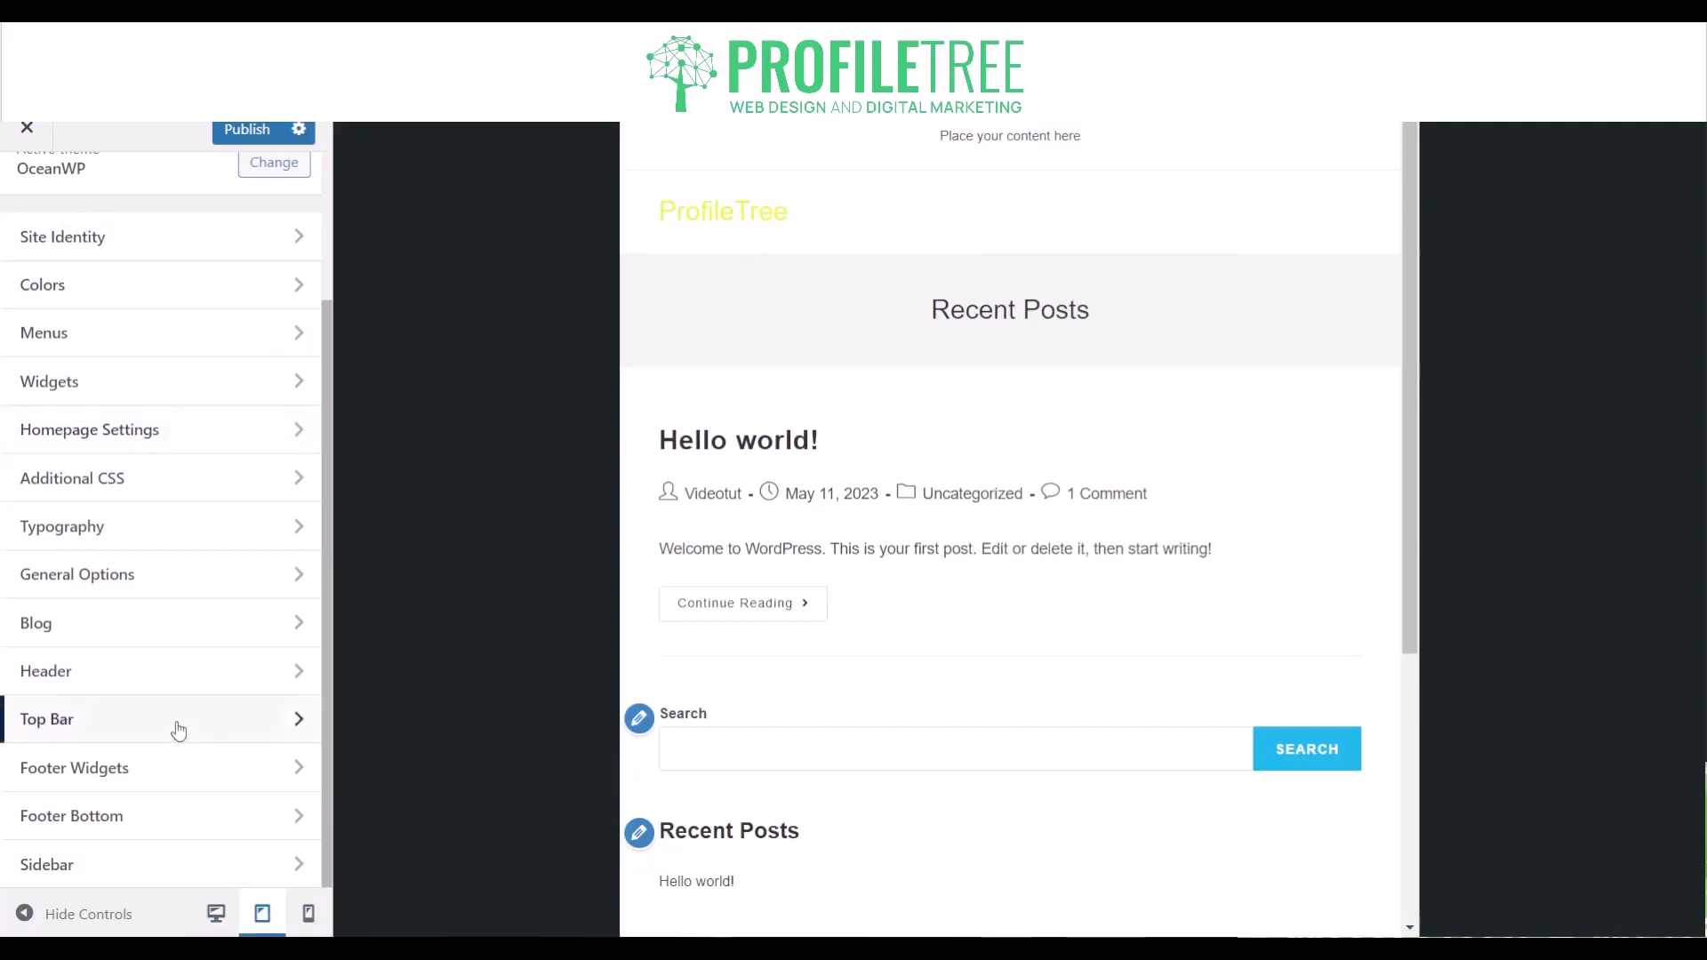
{"action": "scroll", "coordinate": [178, 731], "scroll_direction": "up", "scroll_amount": 3}
- Toggle Hide Controls, then exit the Customizer to the Themes page, discarding unsaved changes
{"action": "left_click", "coordinate": [27, 127]}
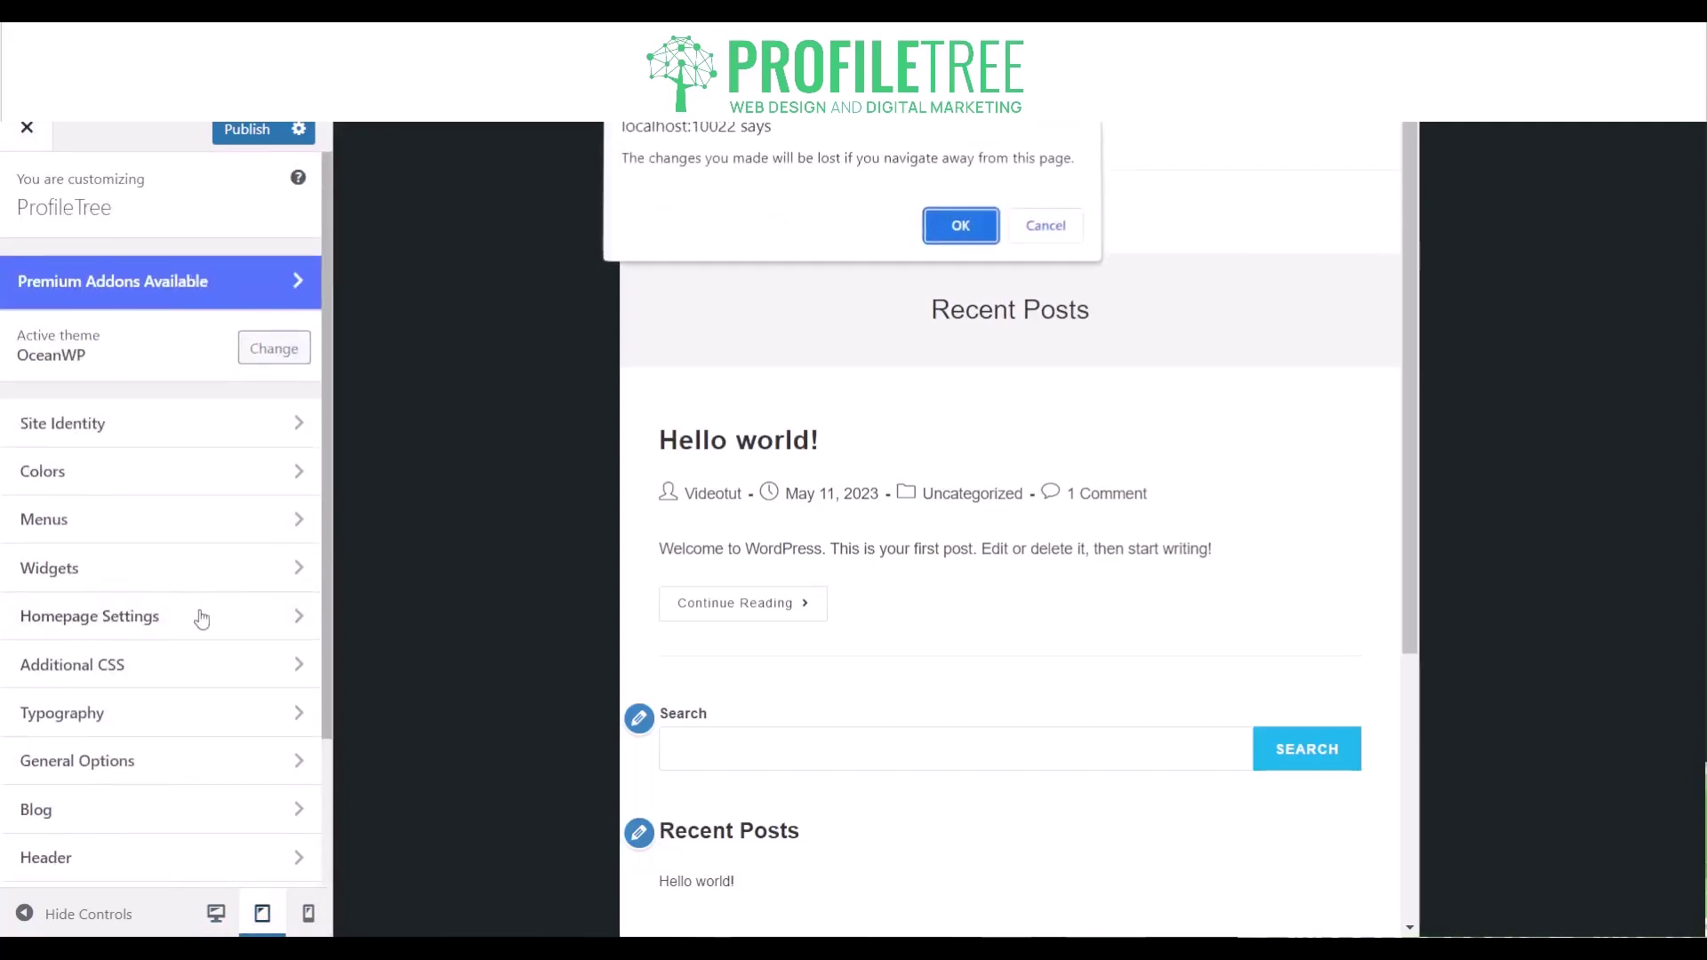
{"action": "left_click", "coordinate": [1063, 229]}
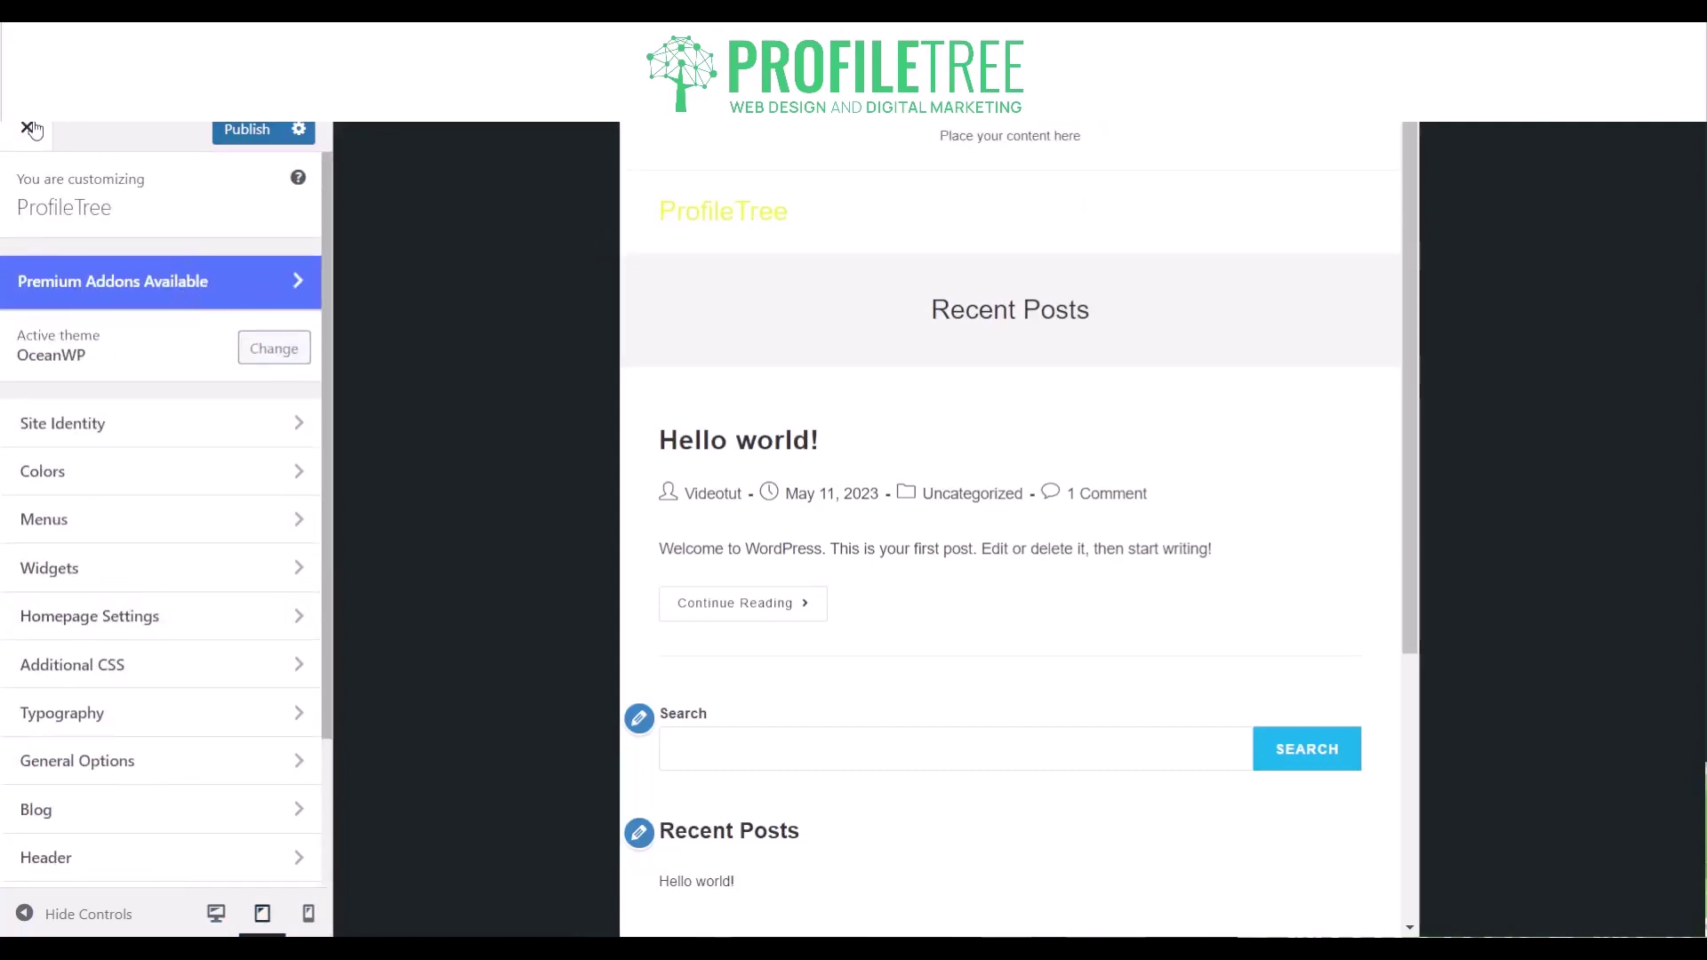
{"action": "scroll", "coordinate": [80, 533], "scroll_direction": "down", "scroll_amount": 2}
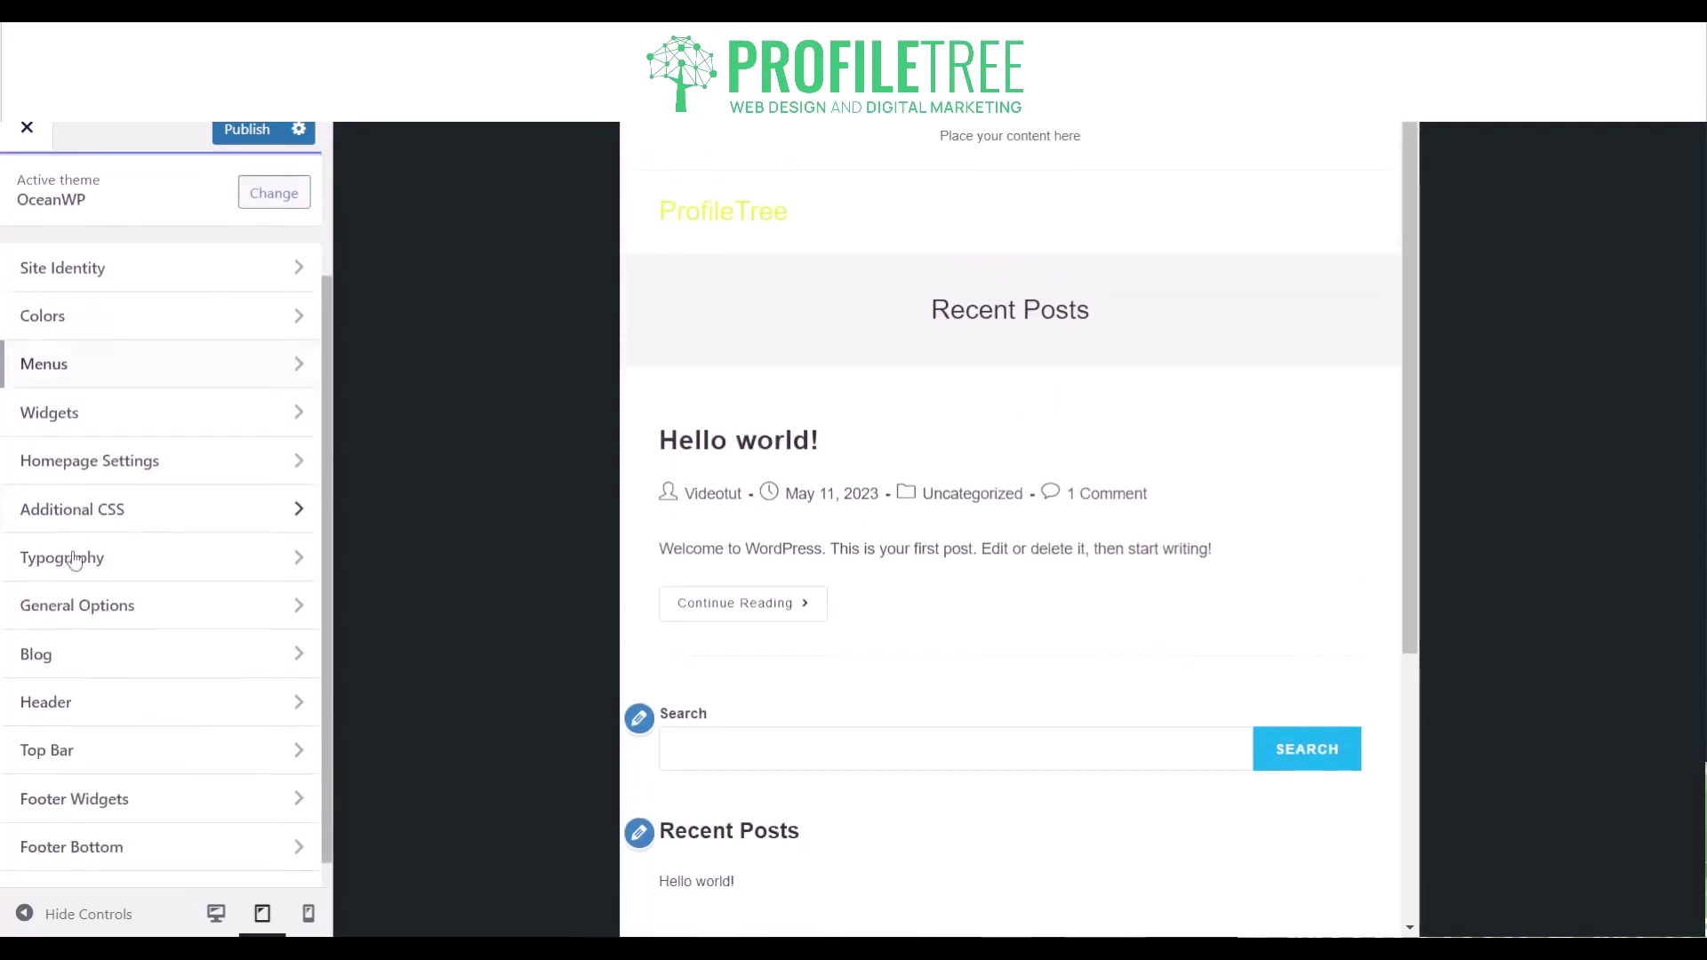
{"action": "scroll", "coordinate": [75, 560], "scroll_direction": "down", "scroll_amount": 1}
{"action": "left_click", "coordinate": [35, 913]}
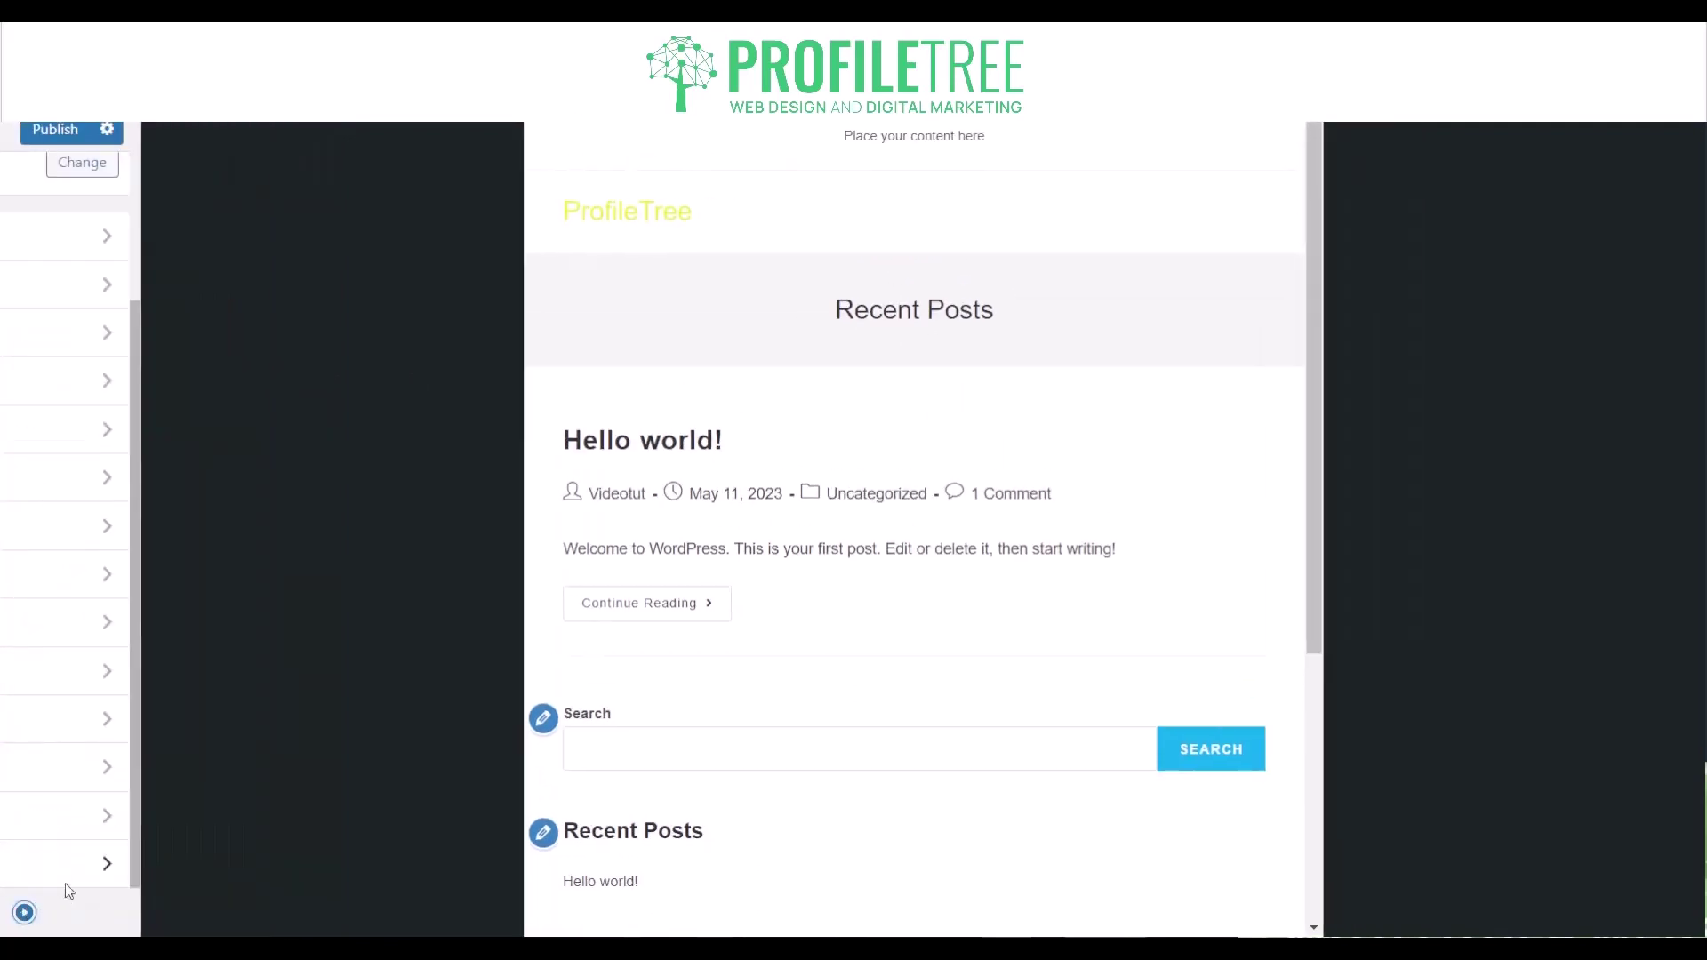
{"action": "left_click", "coordinate": [25, 914]}
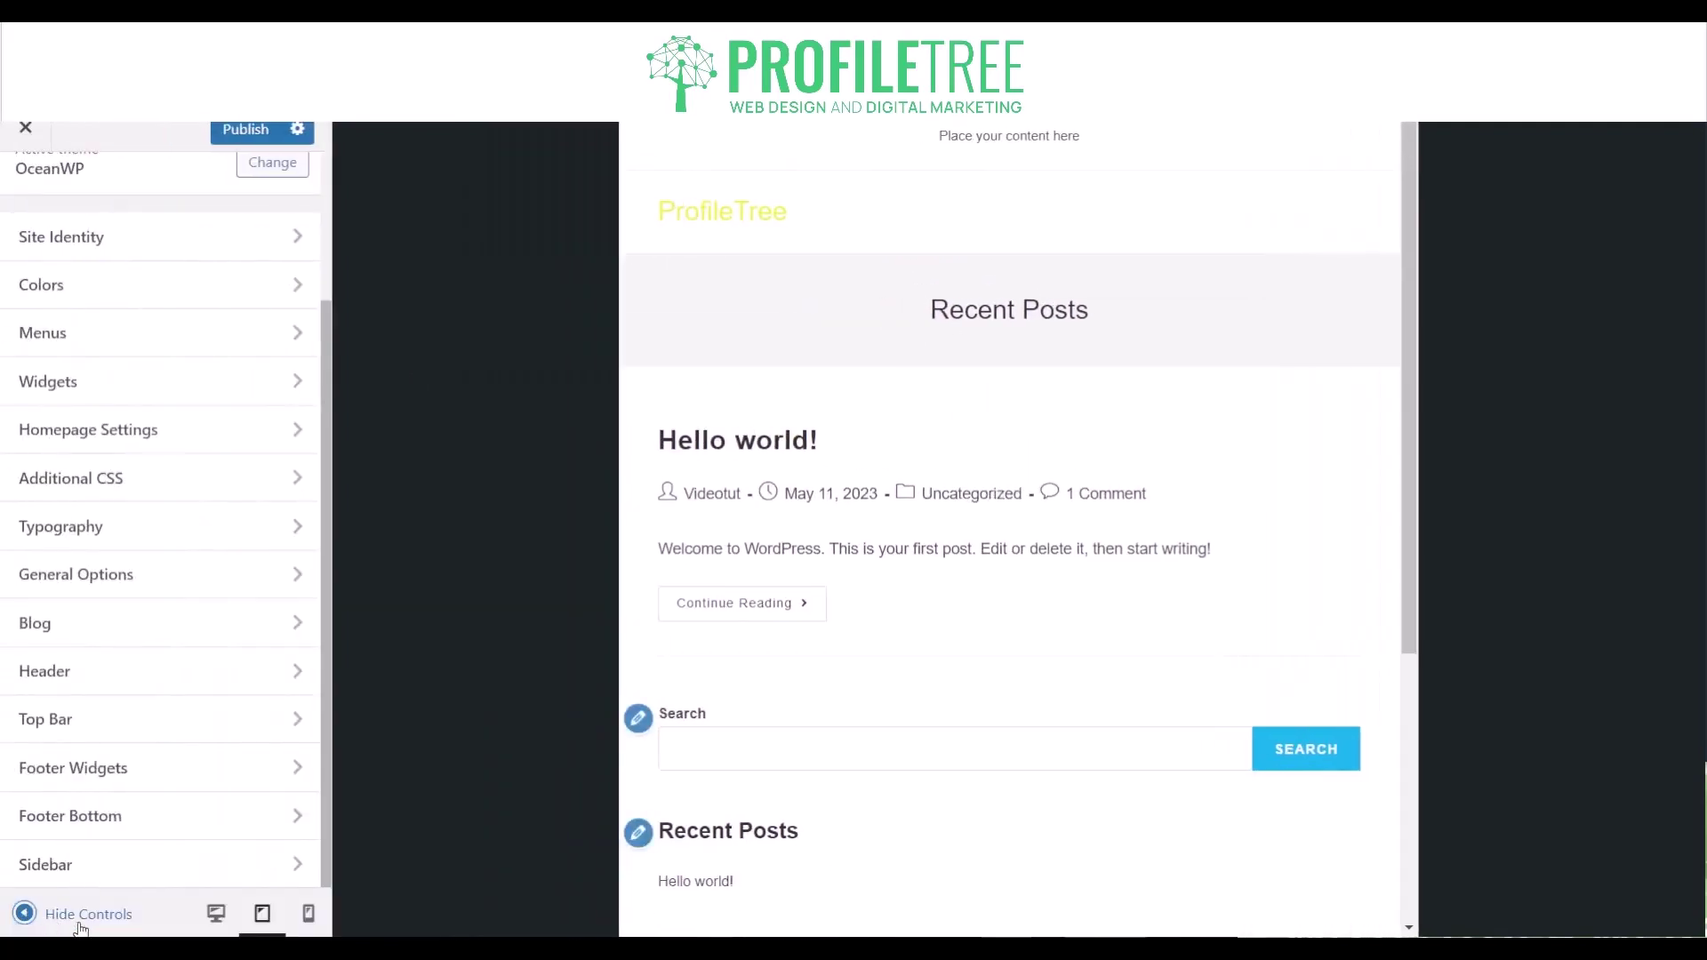
{"action": "left_click", "coordinate": [27, 127]}
{"action": "left_click", "coordinate": [954, 233]}
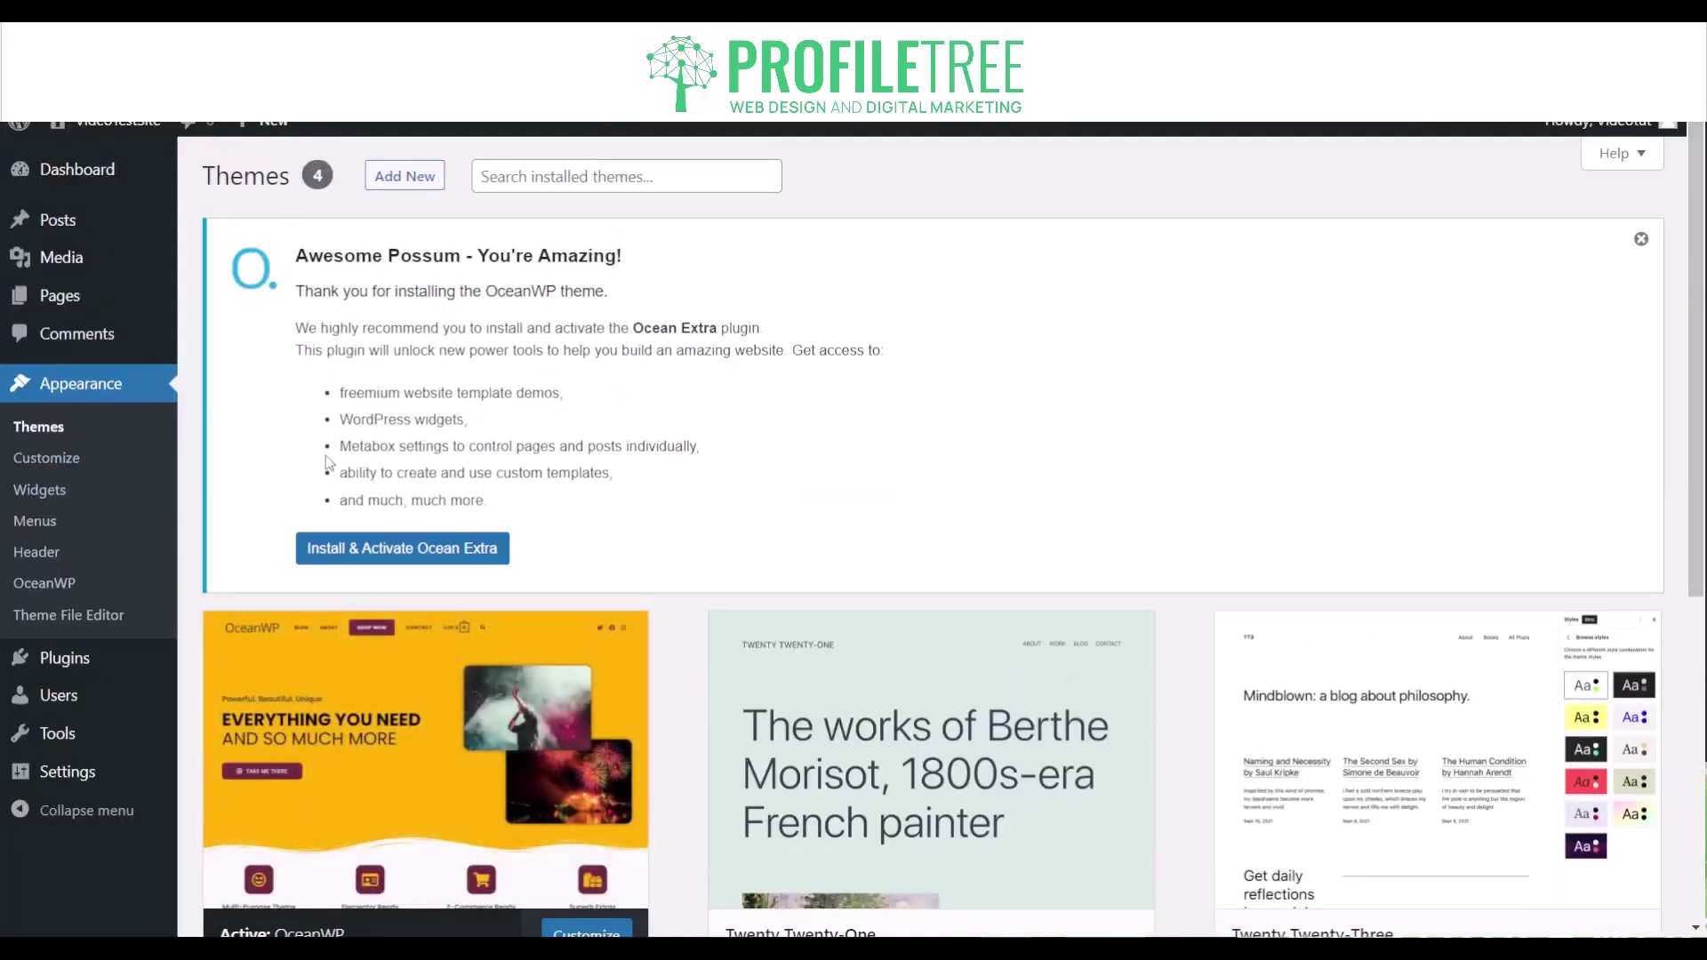
- Go to the installed plugins list and dismiss the OceanWP recommendation notice
{"action": "left_click", "coordinate": [27, 459]}
{"action": "left_click", "coordinate": [61, 658]}
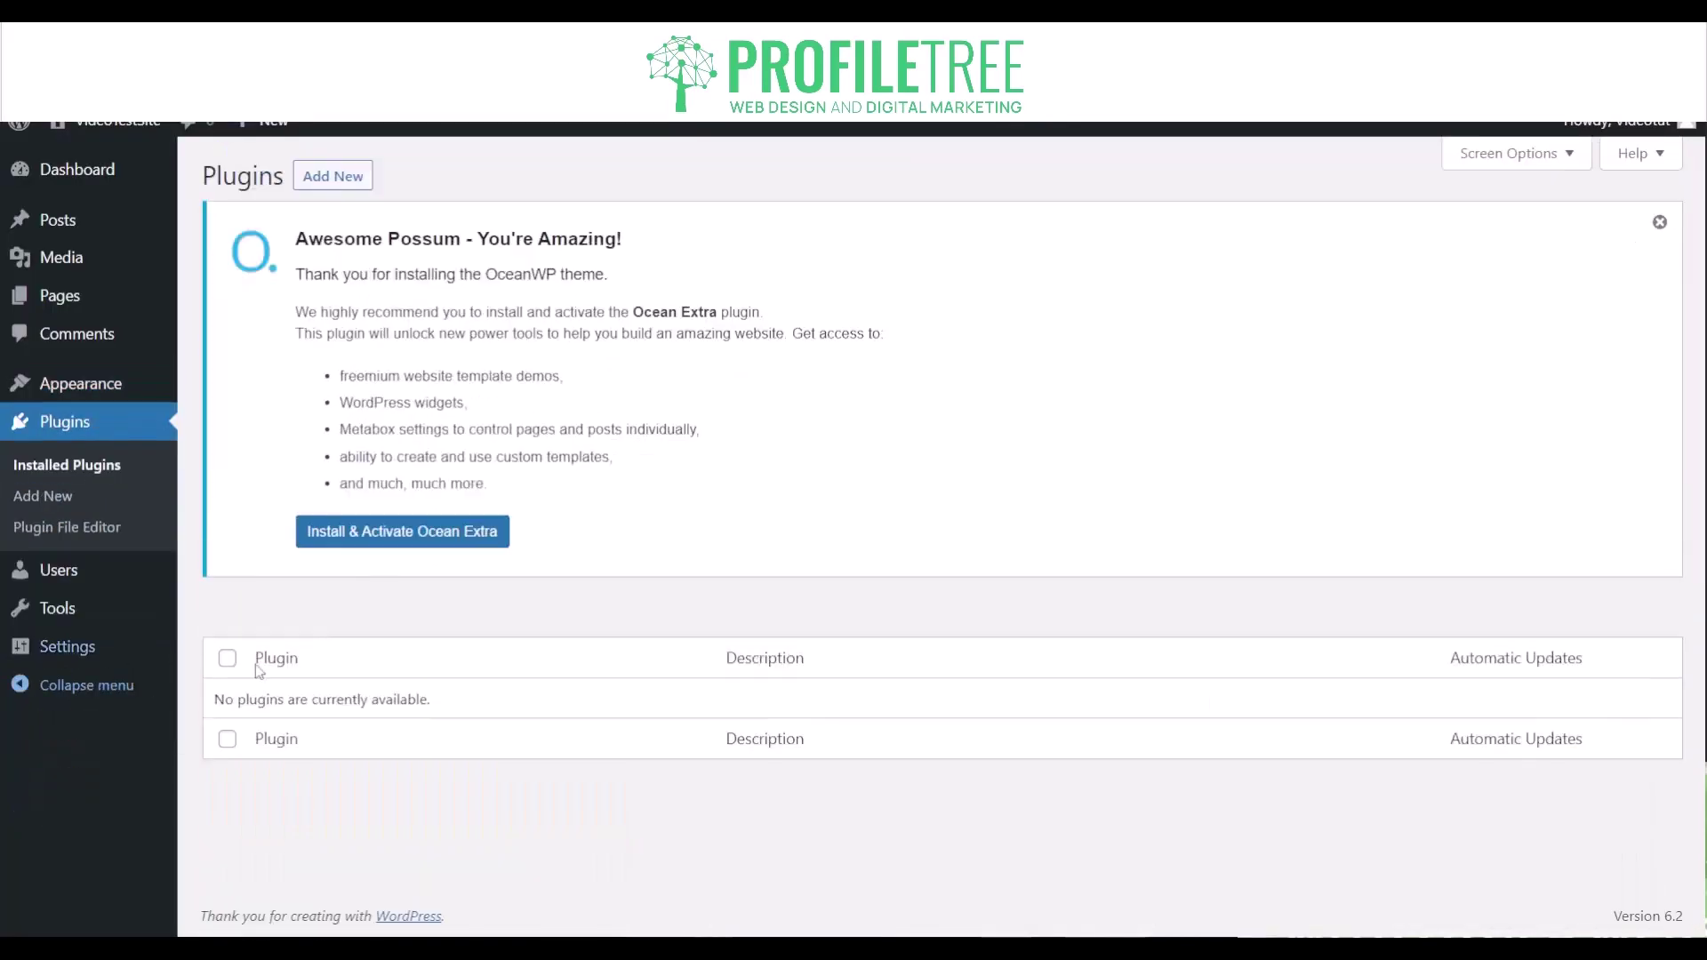
{"action": "left_click", "coordinate": [1659, 222]}
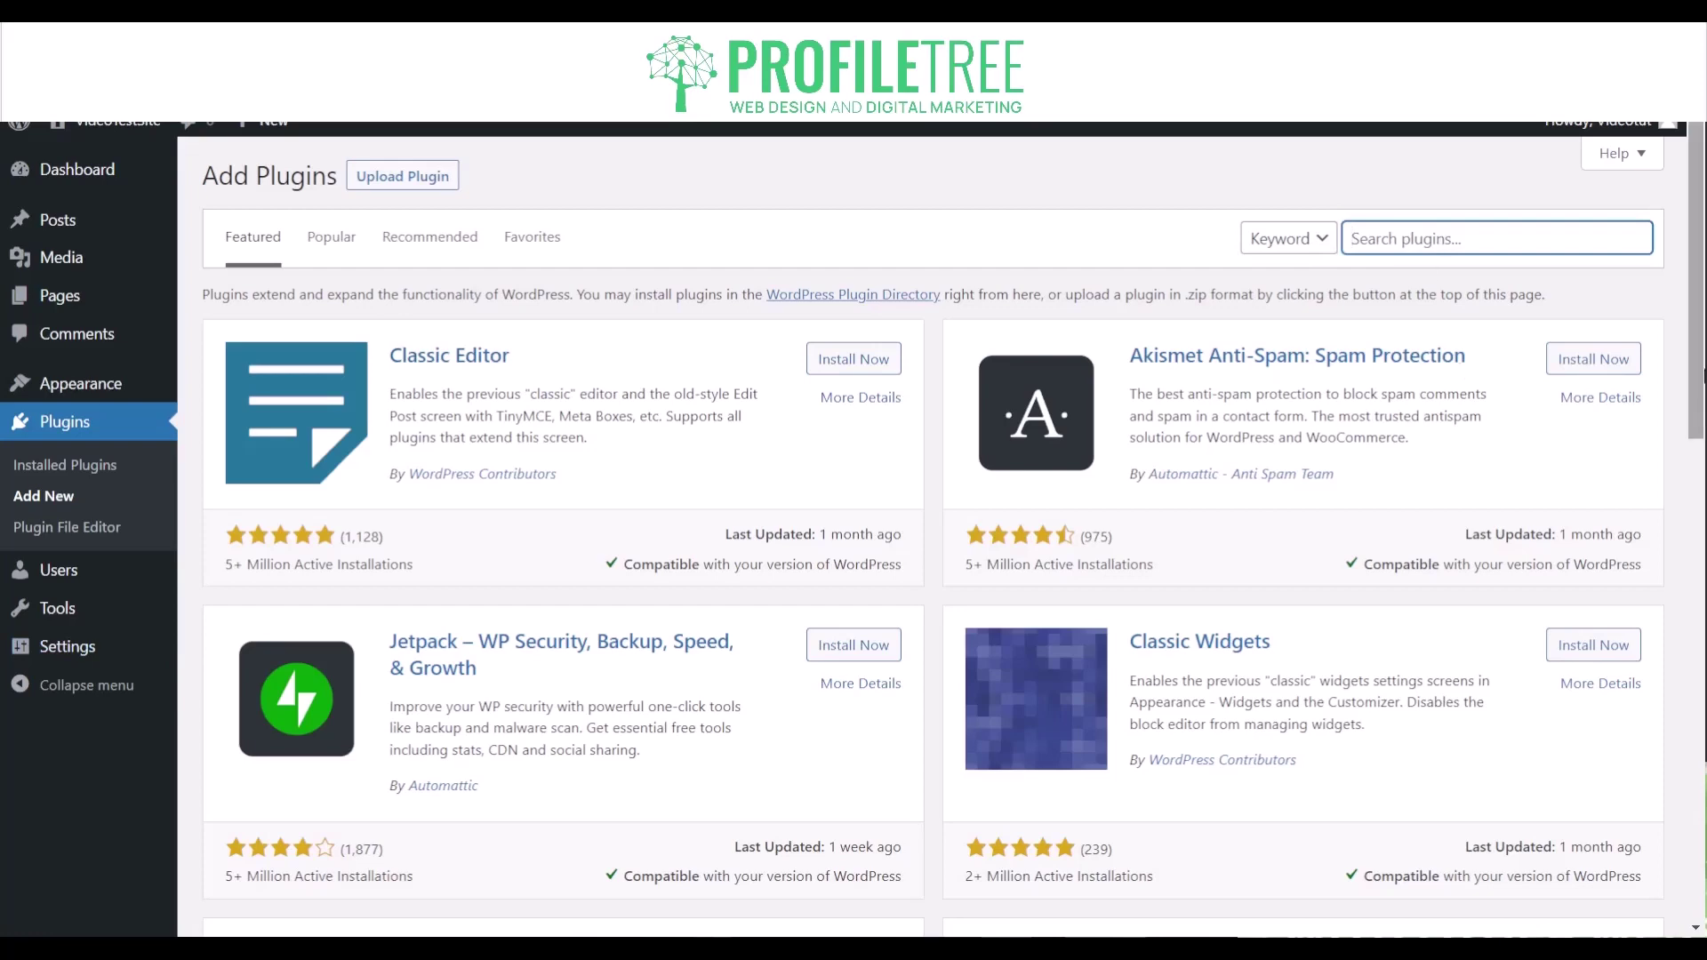
- Search plugins for 'Ithemes', then replace the term with 'SEO' and scan the results
{"action": "type", "text": "Ithemes"}
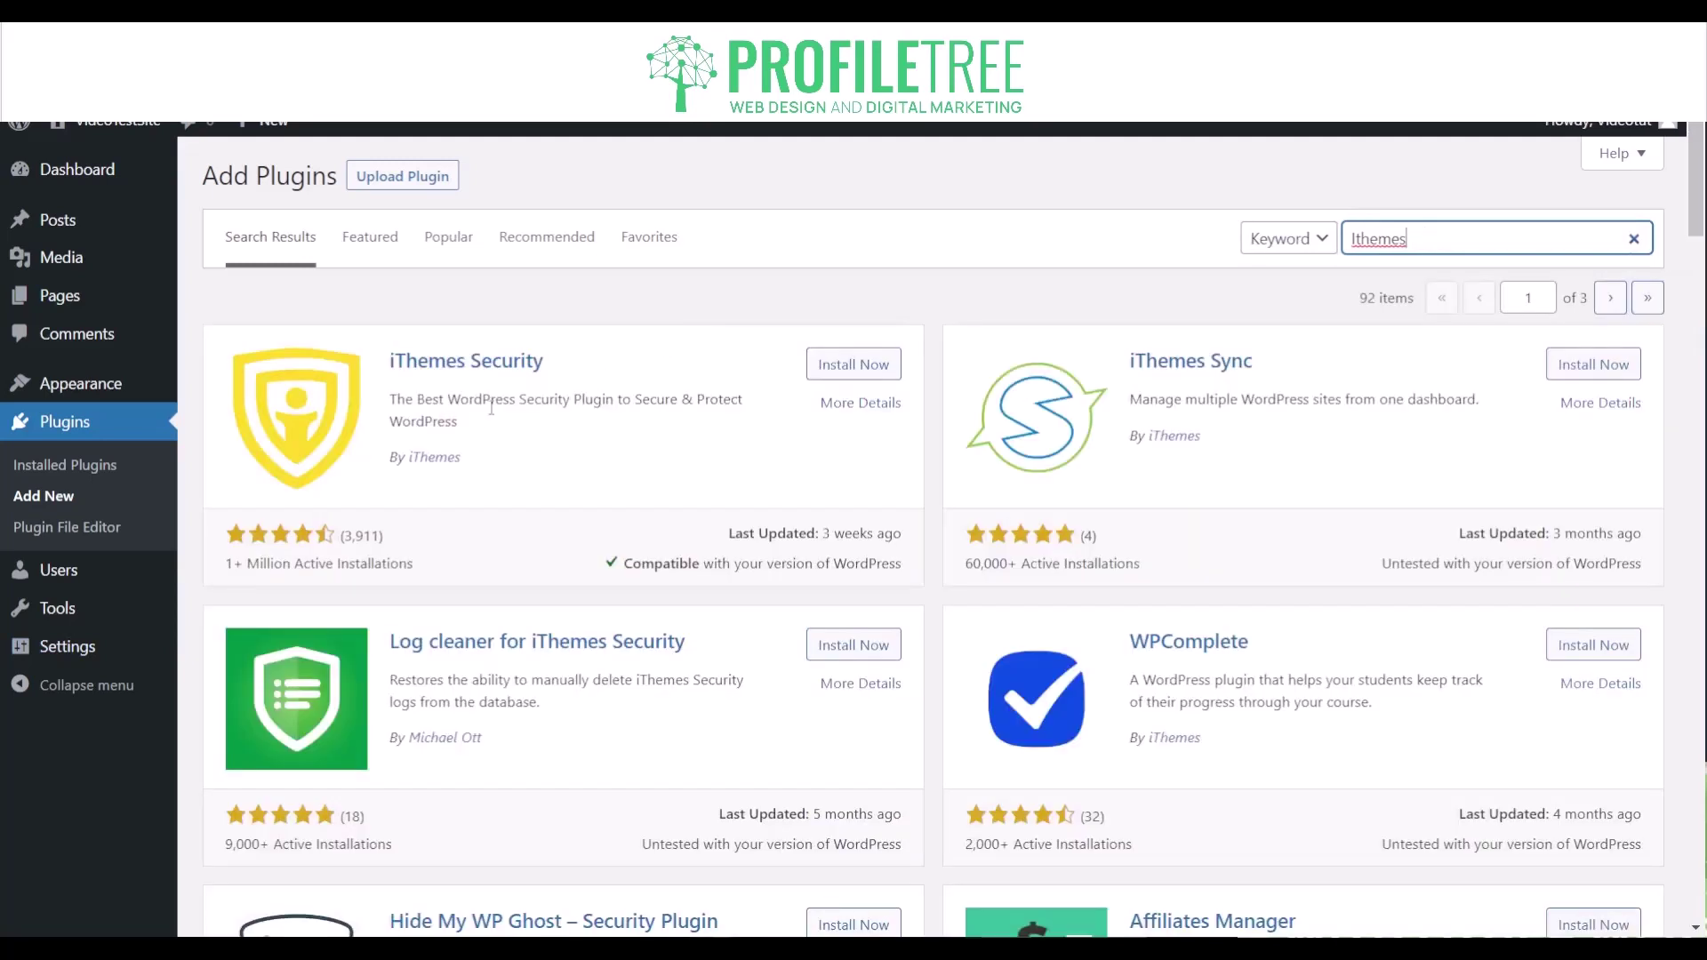
{"action": "left_click_drag", "start_coordinate": [545, 360], "coordinate": [389, 360]}
{"action": "left_click", "coordinate": [653, 435]}
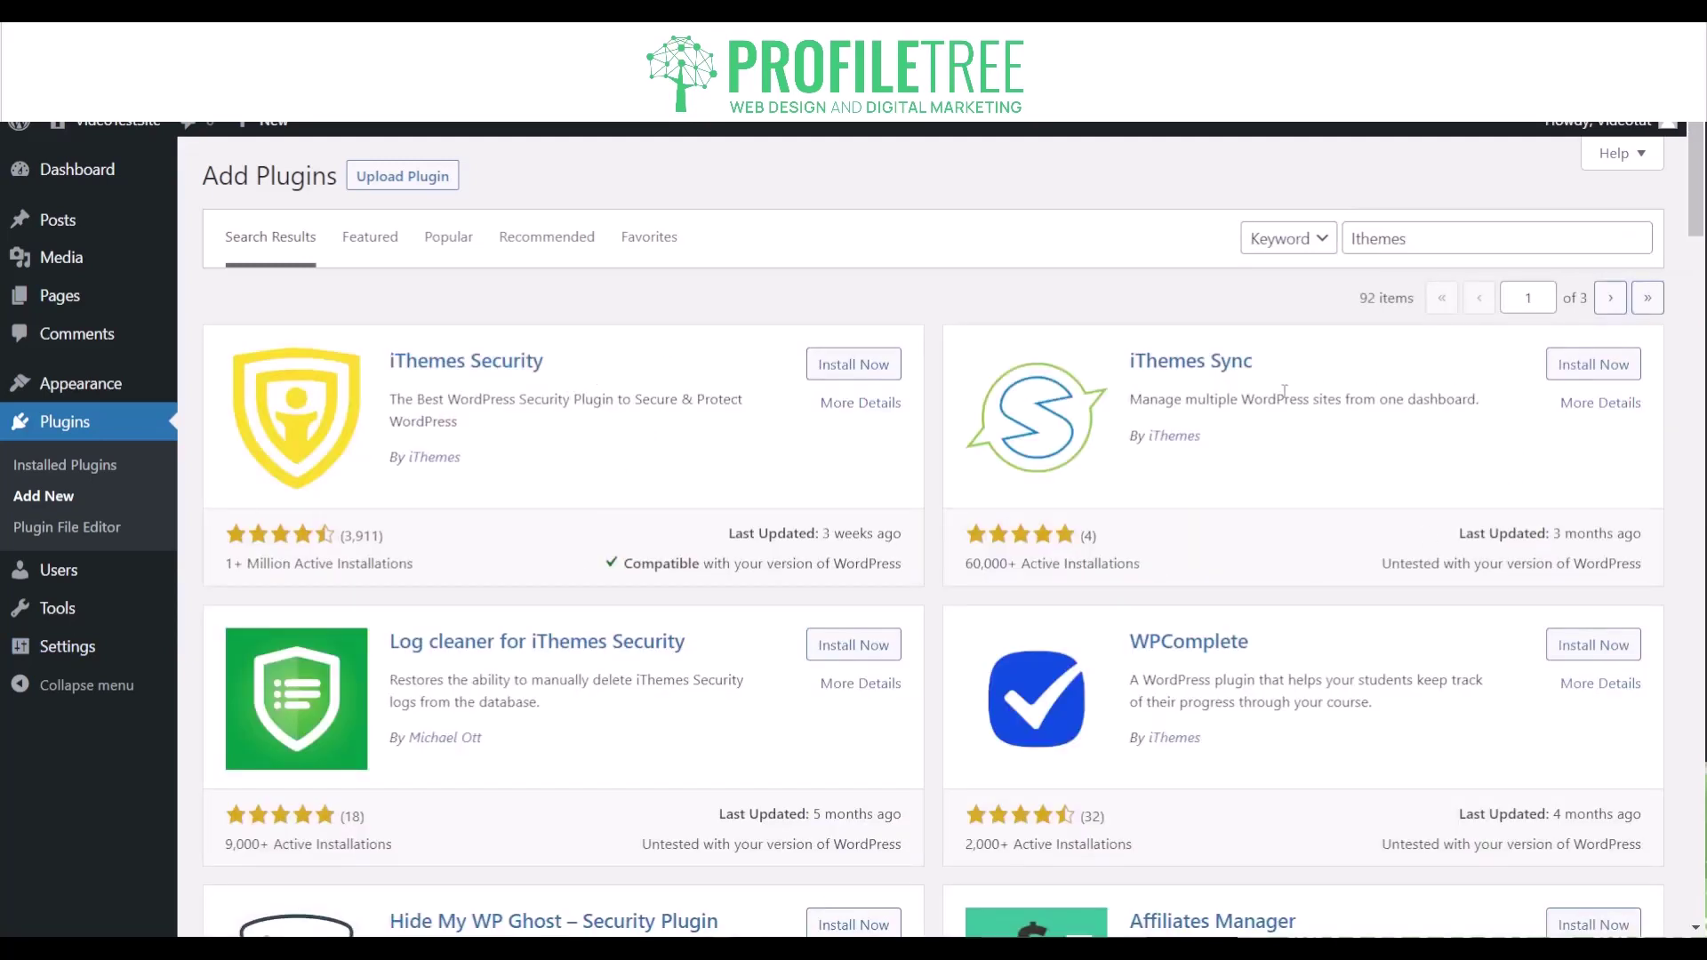
{"action": "left_click_drag", "start_coordinate": [1454, 234], "coordinate": [1296, 232]}
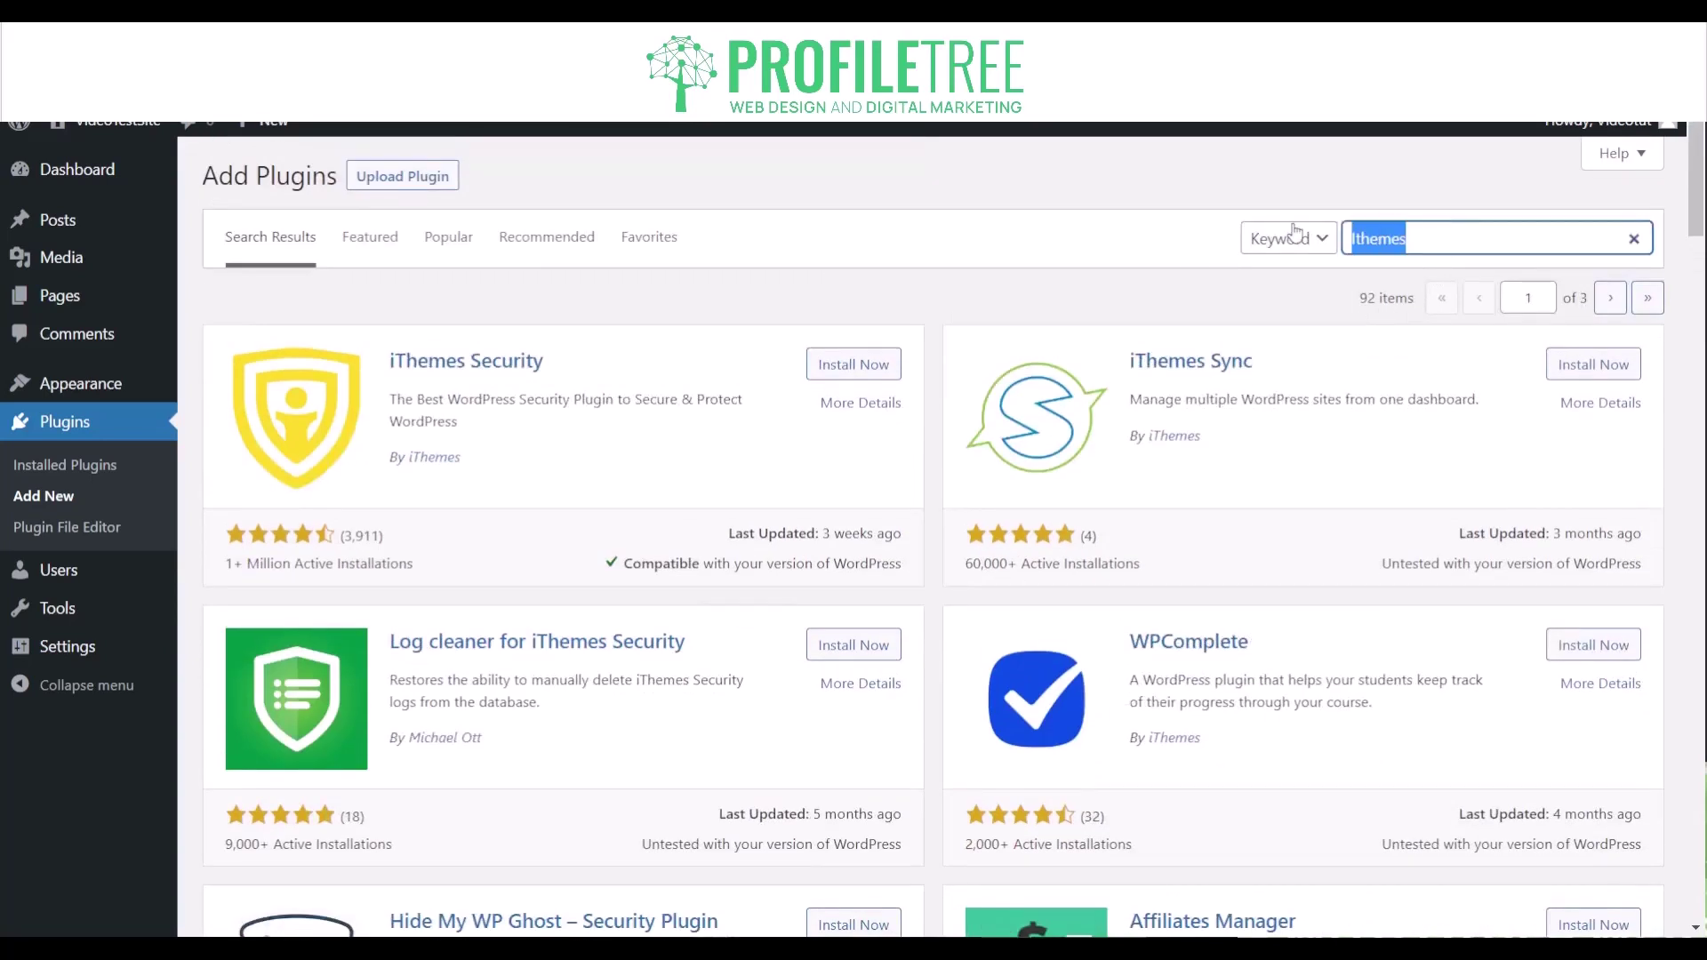
{"action": "type", "text": "SEO"}
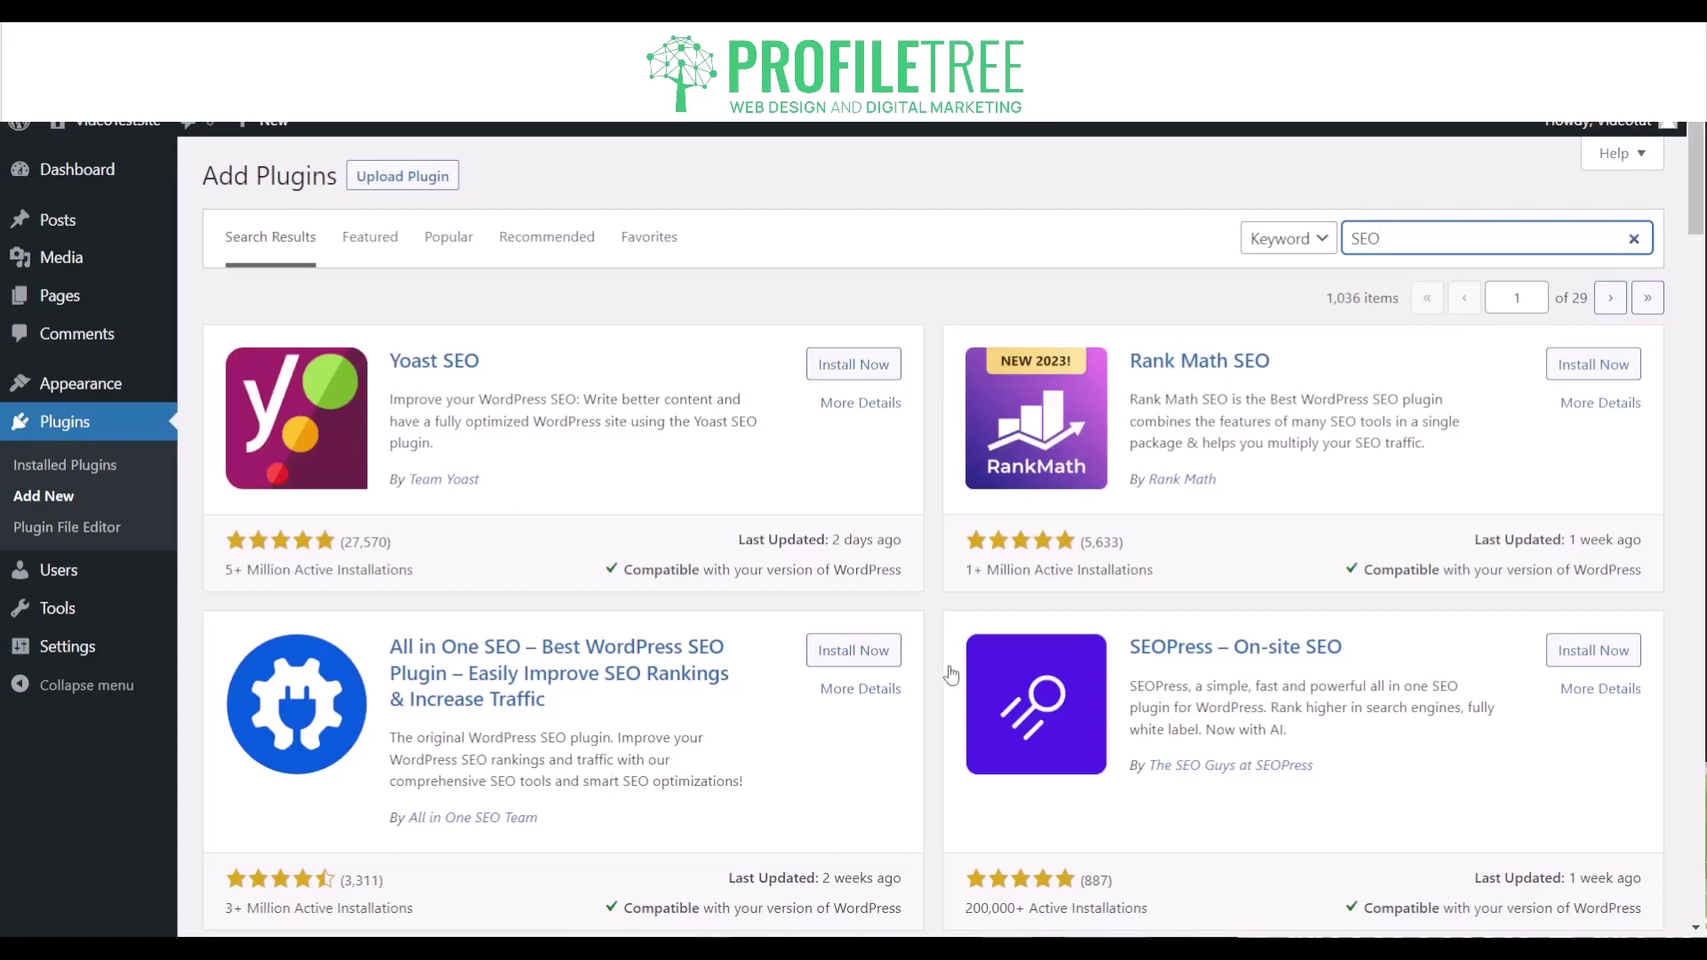
{"action": "scroll", "coordinate": [524, 675], "scroll_direction": "down", "scroll_amount": 3}
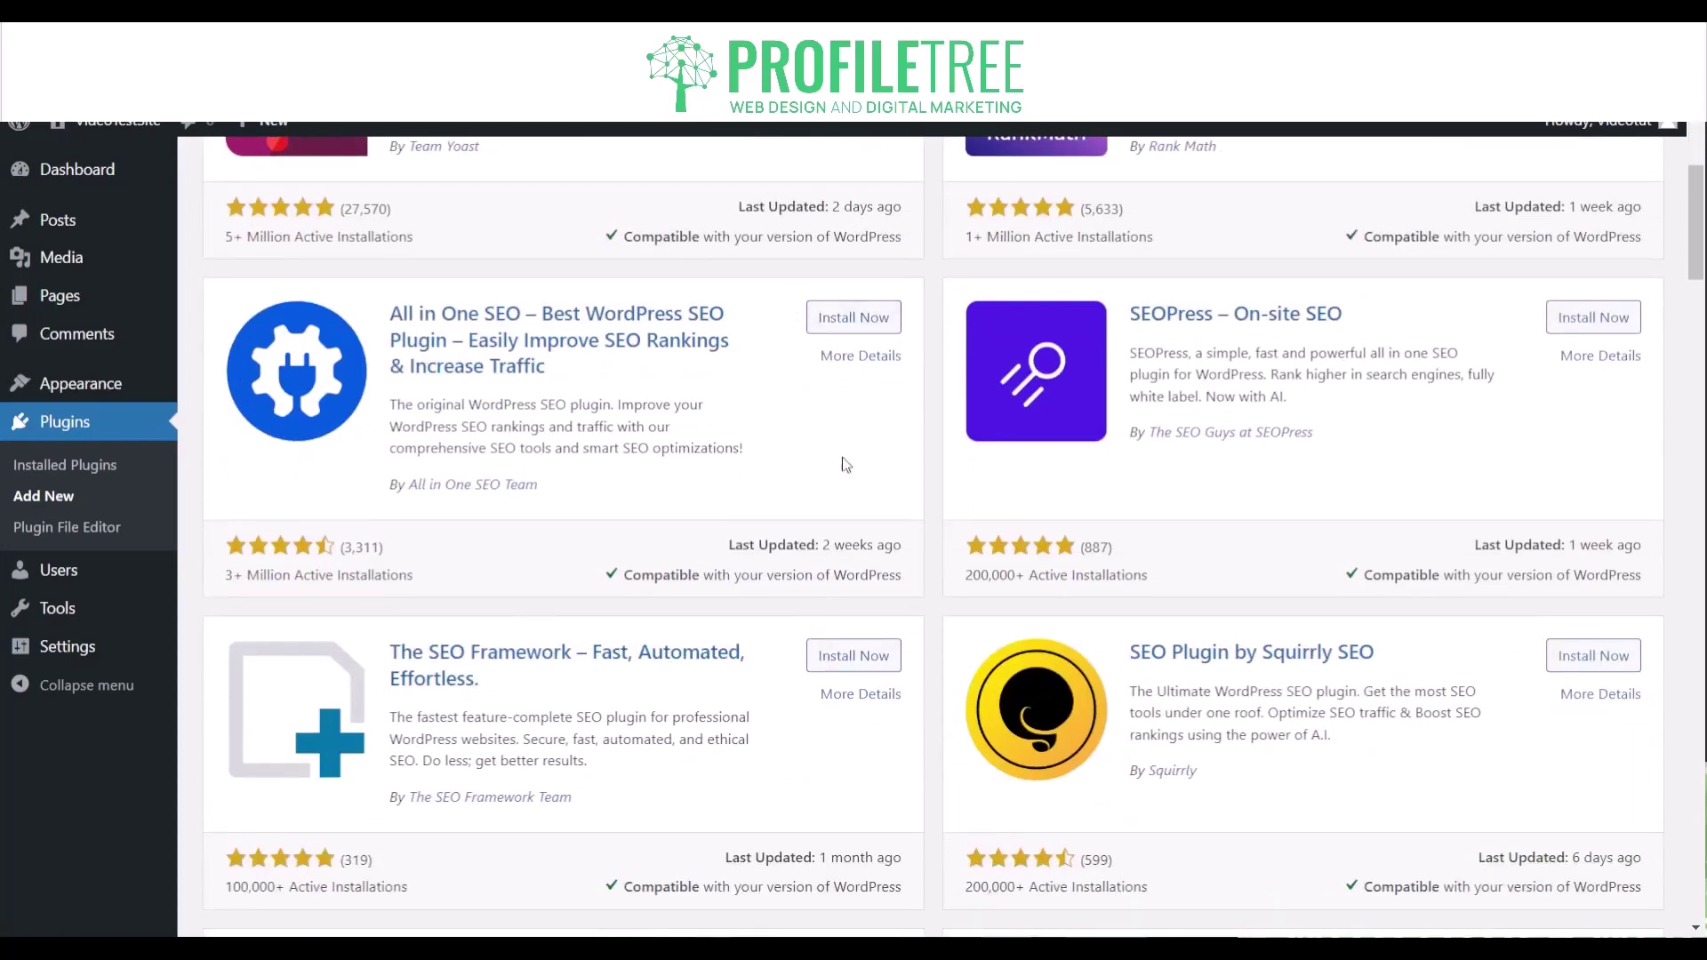
{"action": "scroll", "coordinate": [1019, 177], "scroll_direction": "up", "scroll_amount": 3}
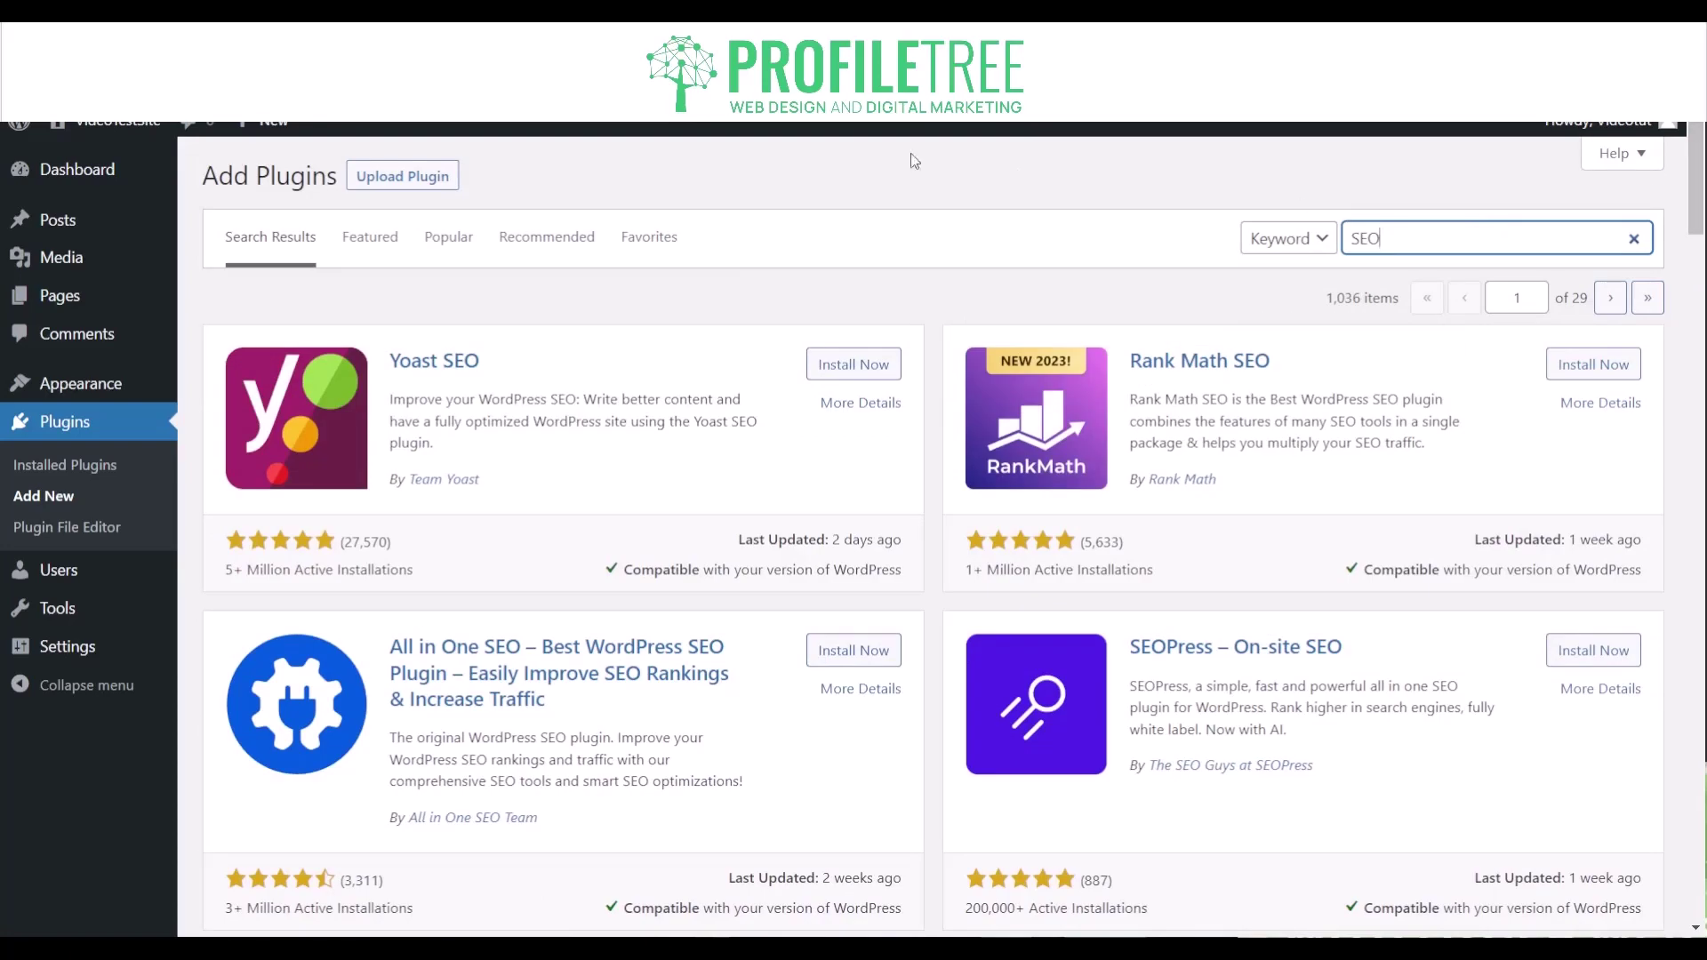
- Visit the Comments, Pages, Users and Tools screens, then return to Dashboard Home
{"action": "left_click", "coordinate": [77, 334]}
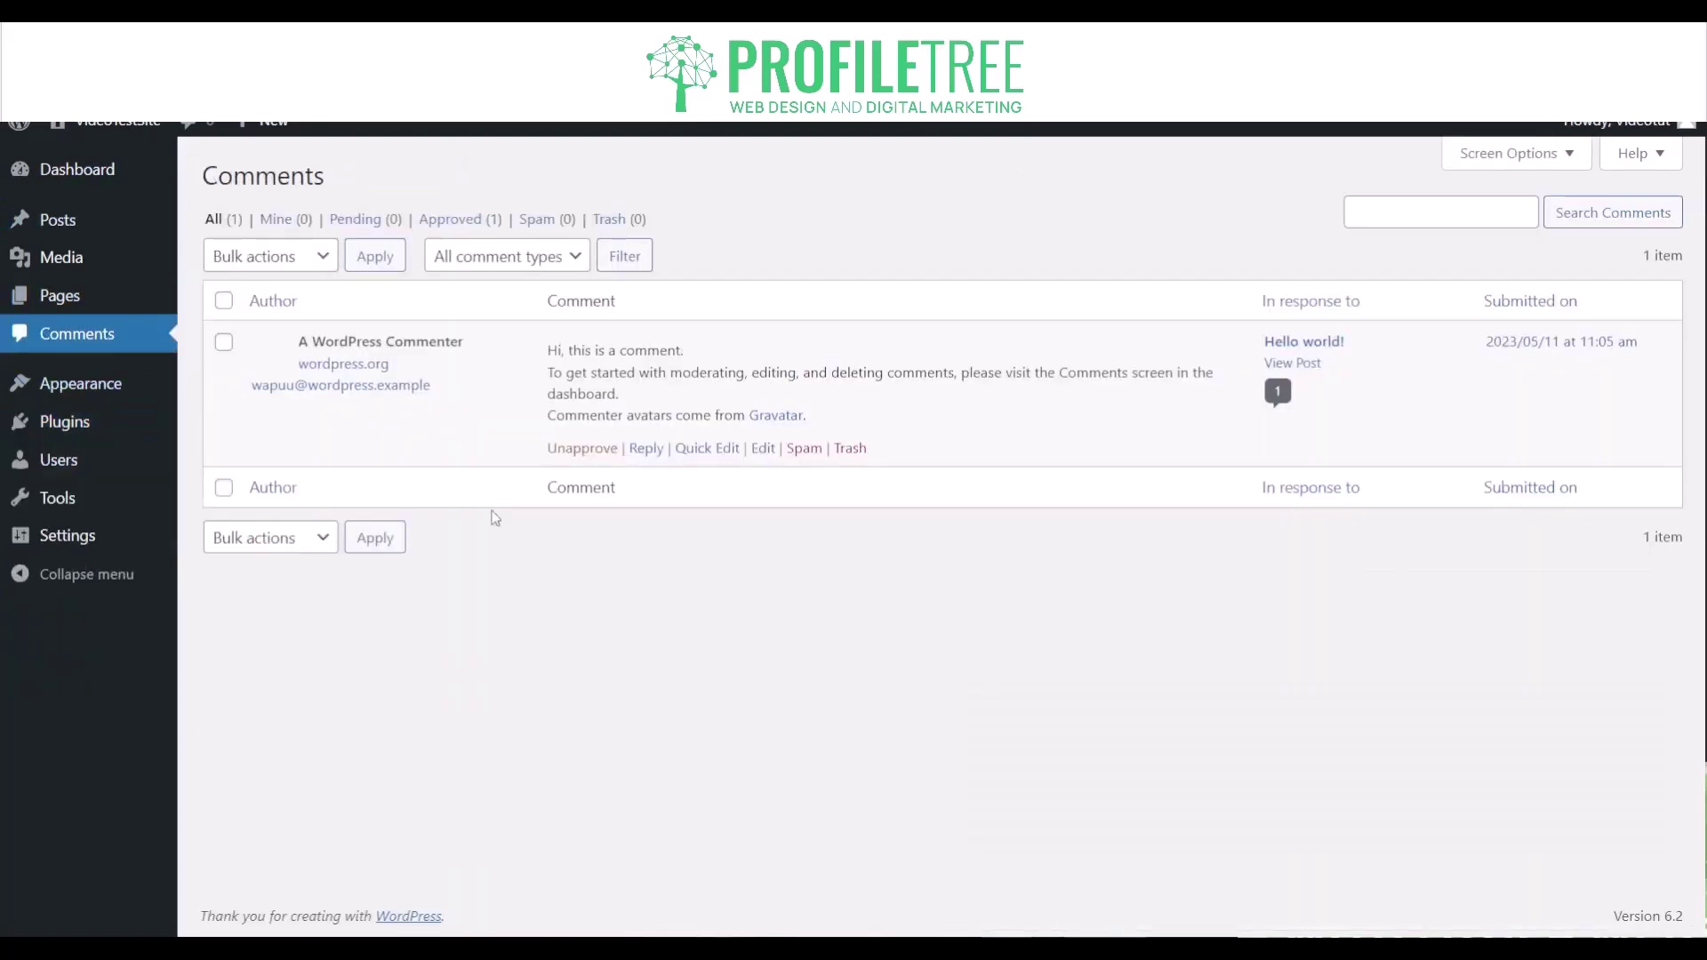
{"action": "left_click", "coordinate": [45, 302]}
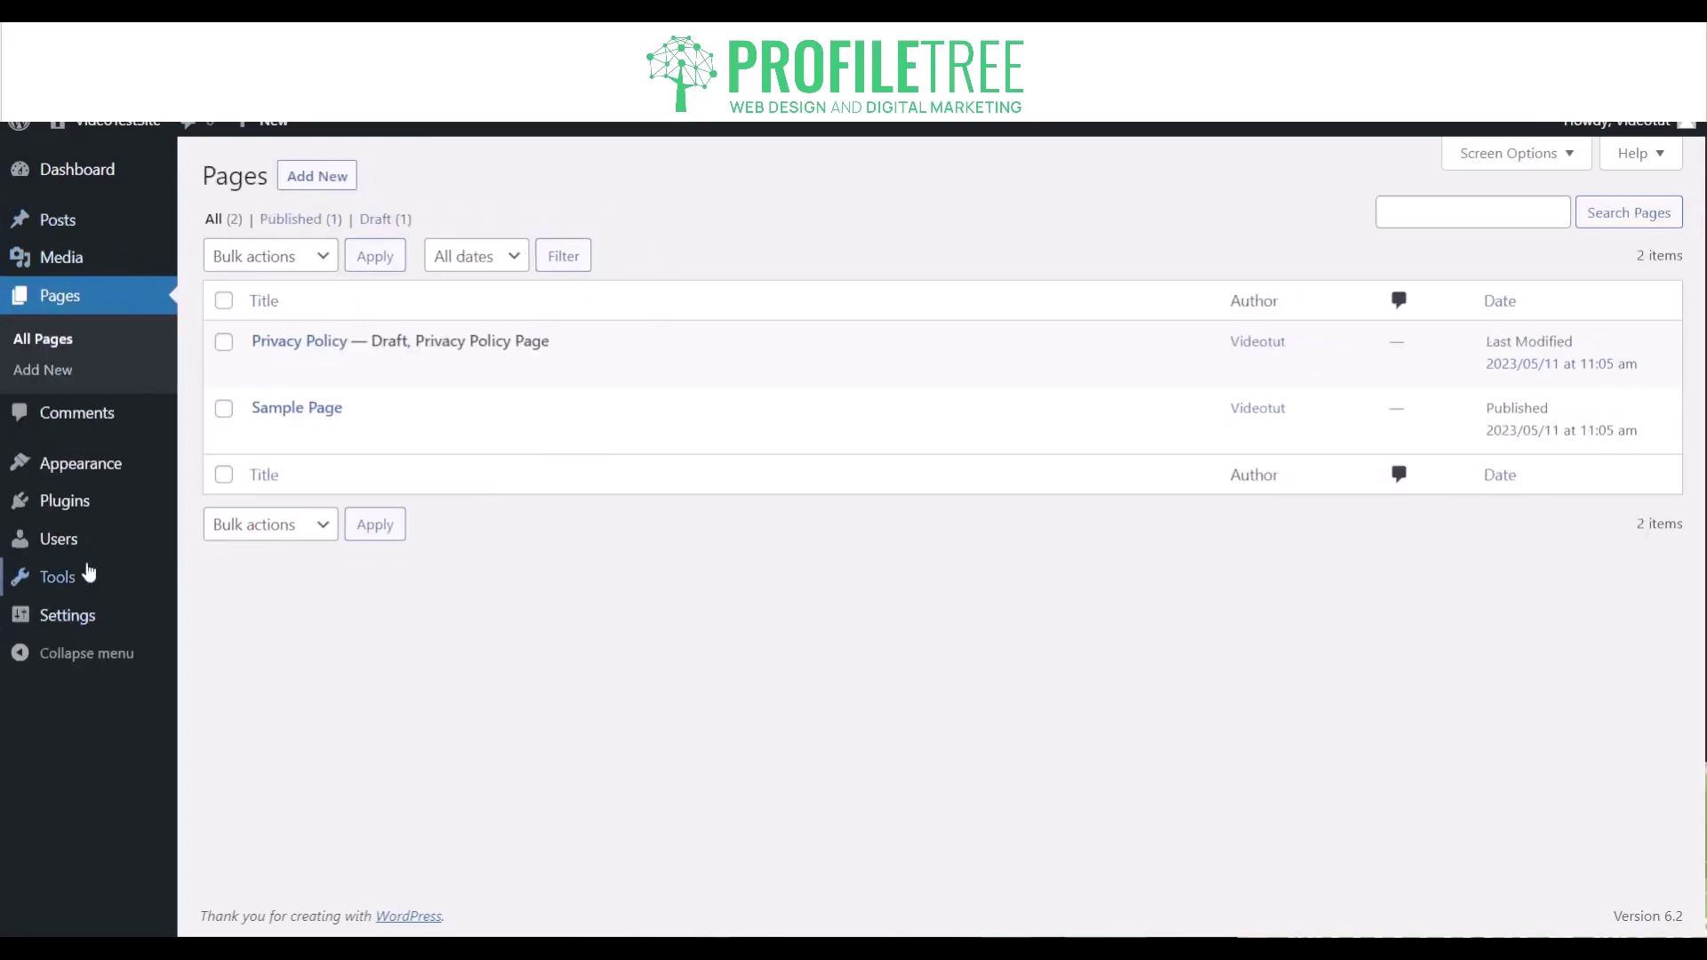
{"action": "left_click", "coordinate": [64, 541]}
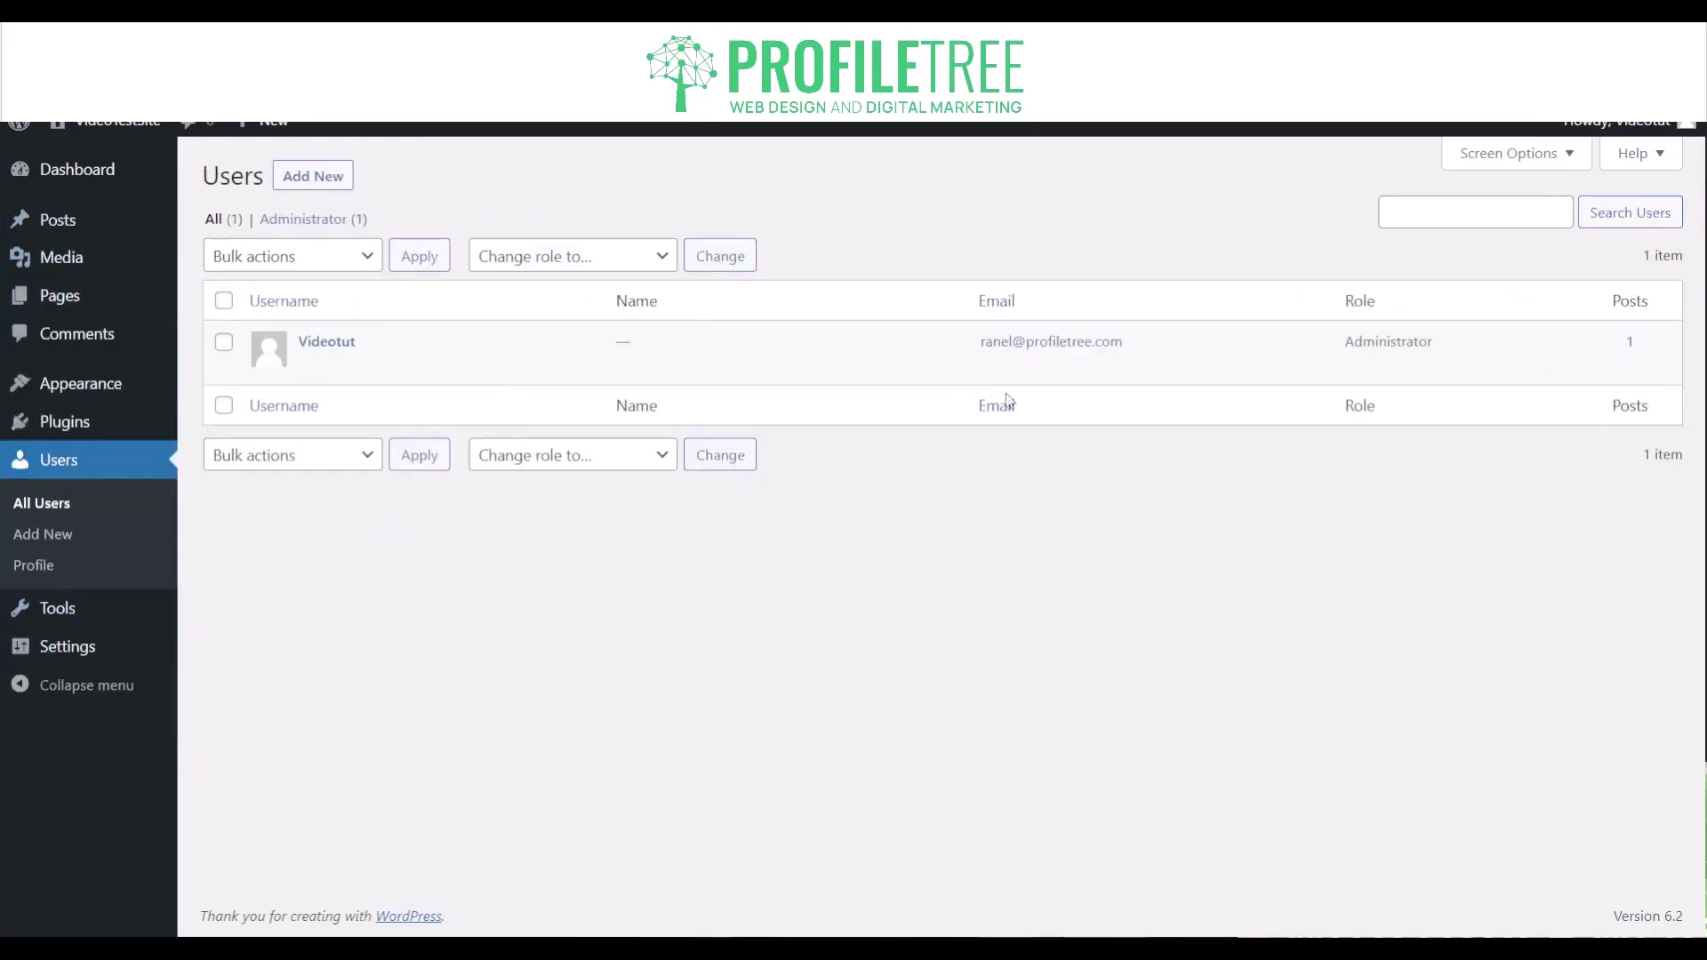
{"action": "left_click", "coordinate": [56, 611]}
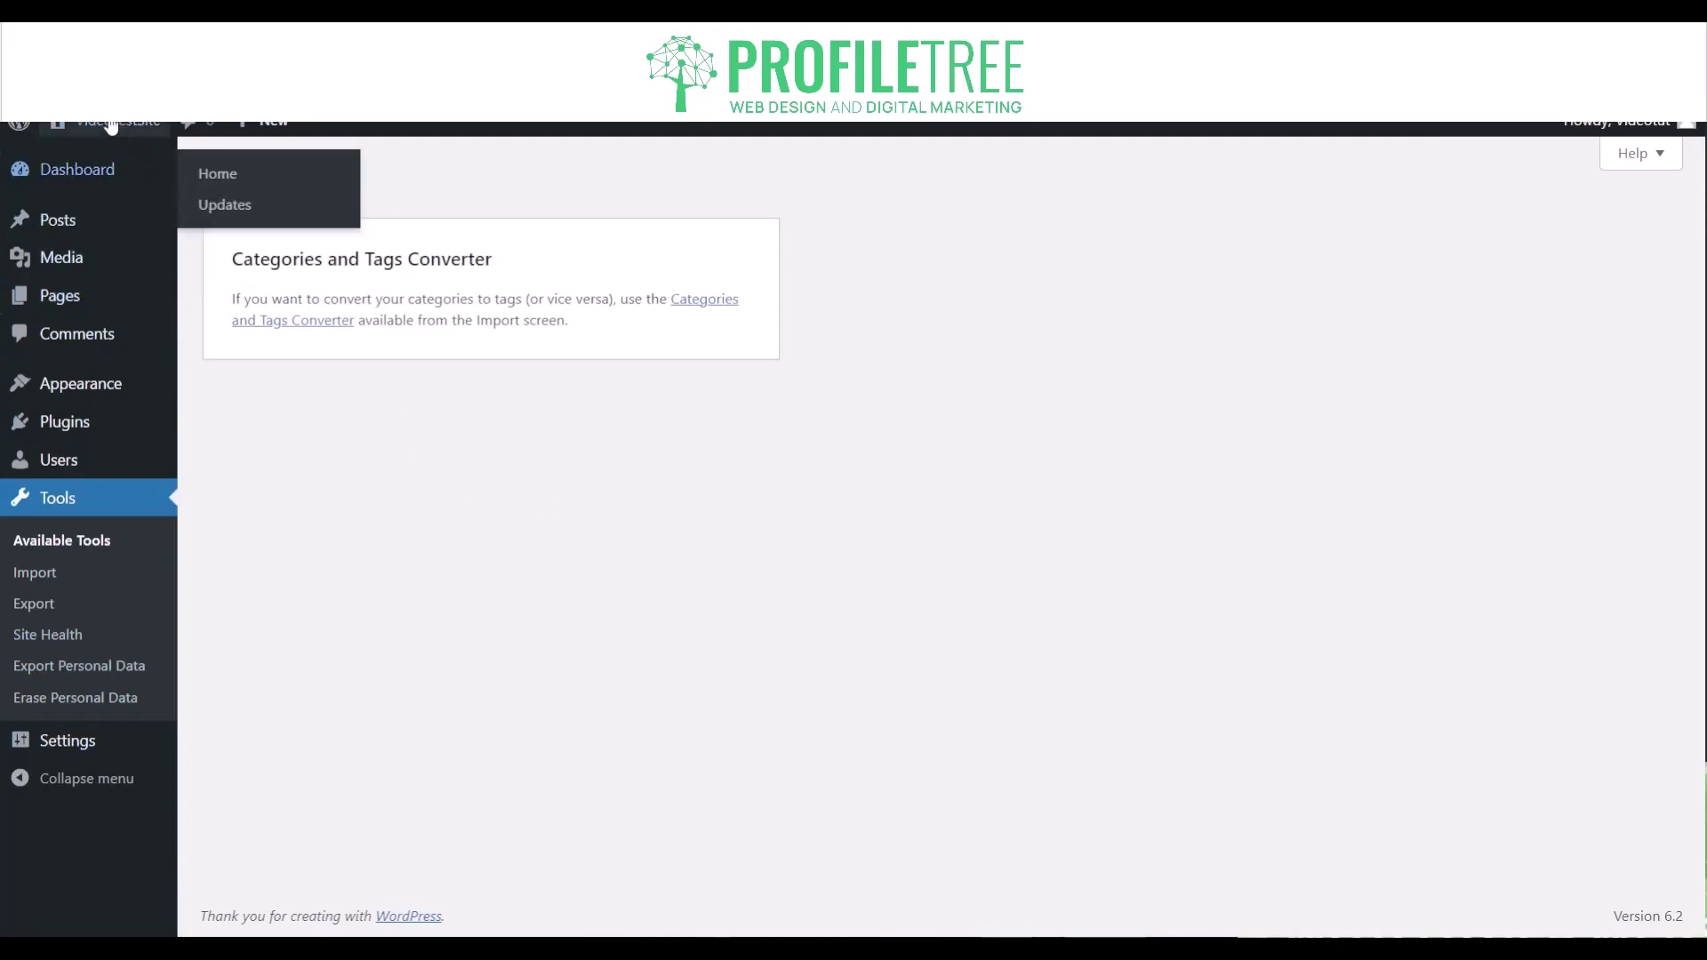
{"action": "mouse_move", "coordinate": [110, 125]}
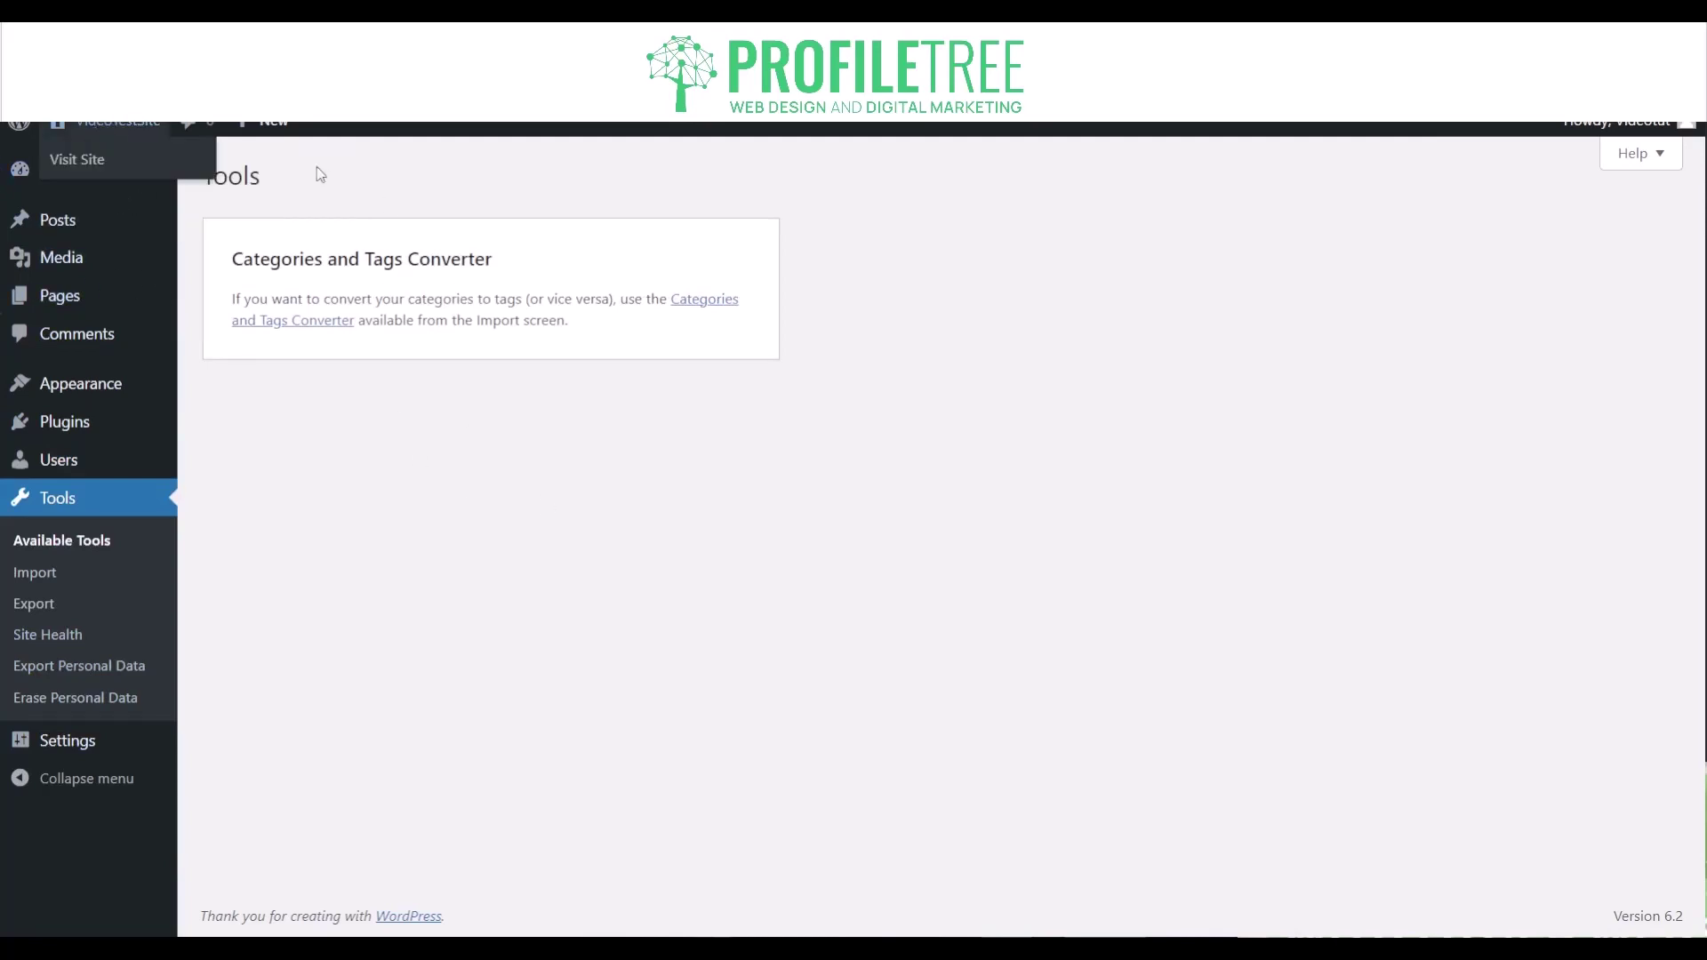
{"action": "mouse_move", "coordinate": [89, 171]}
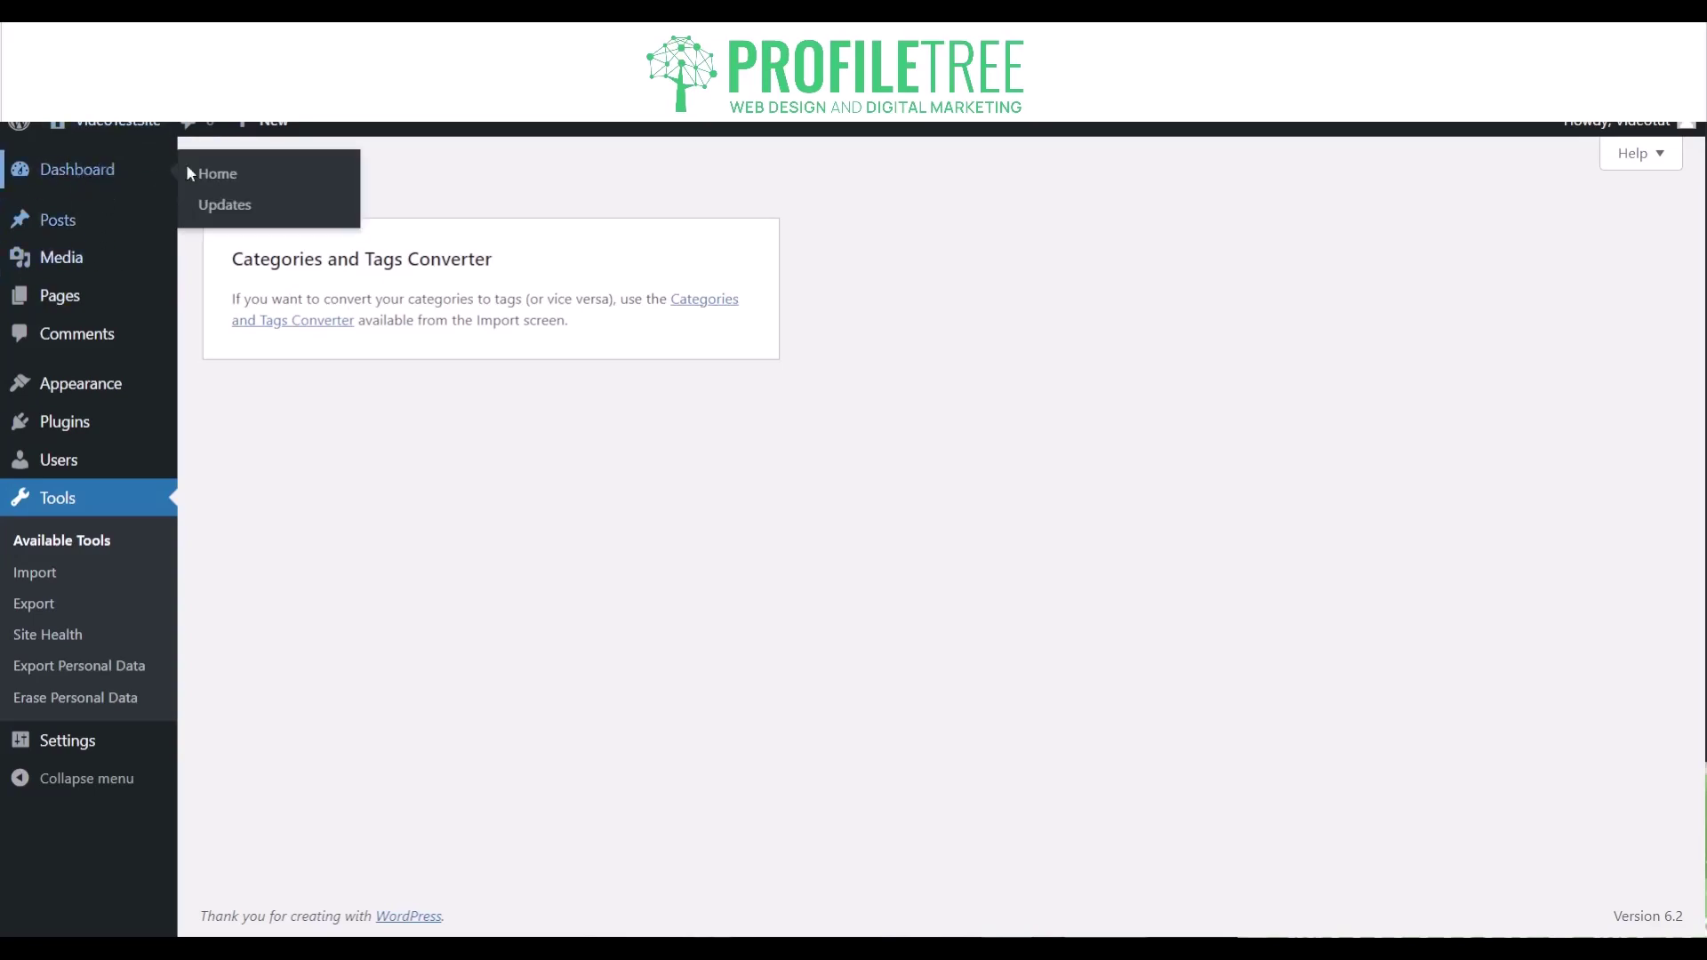
{"action": "left_click", "coordinate": [188, 172]}
{"action": "scroll", "coordinate": [397, 578], "scroll_direction": "down", "scroll_amount": 9}
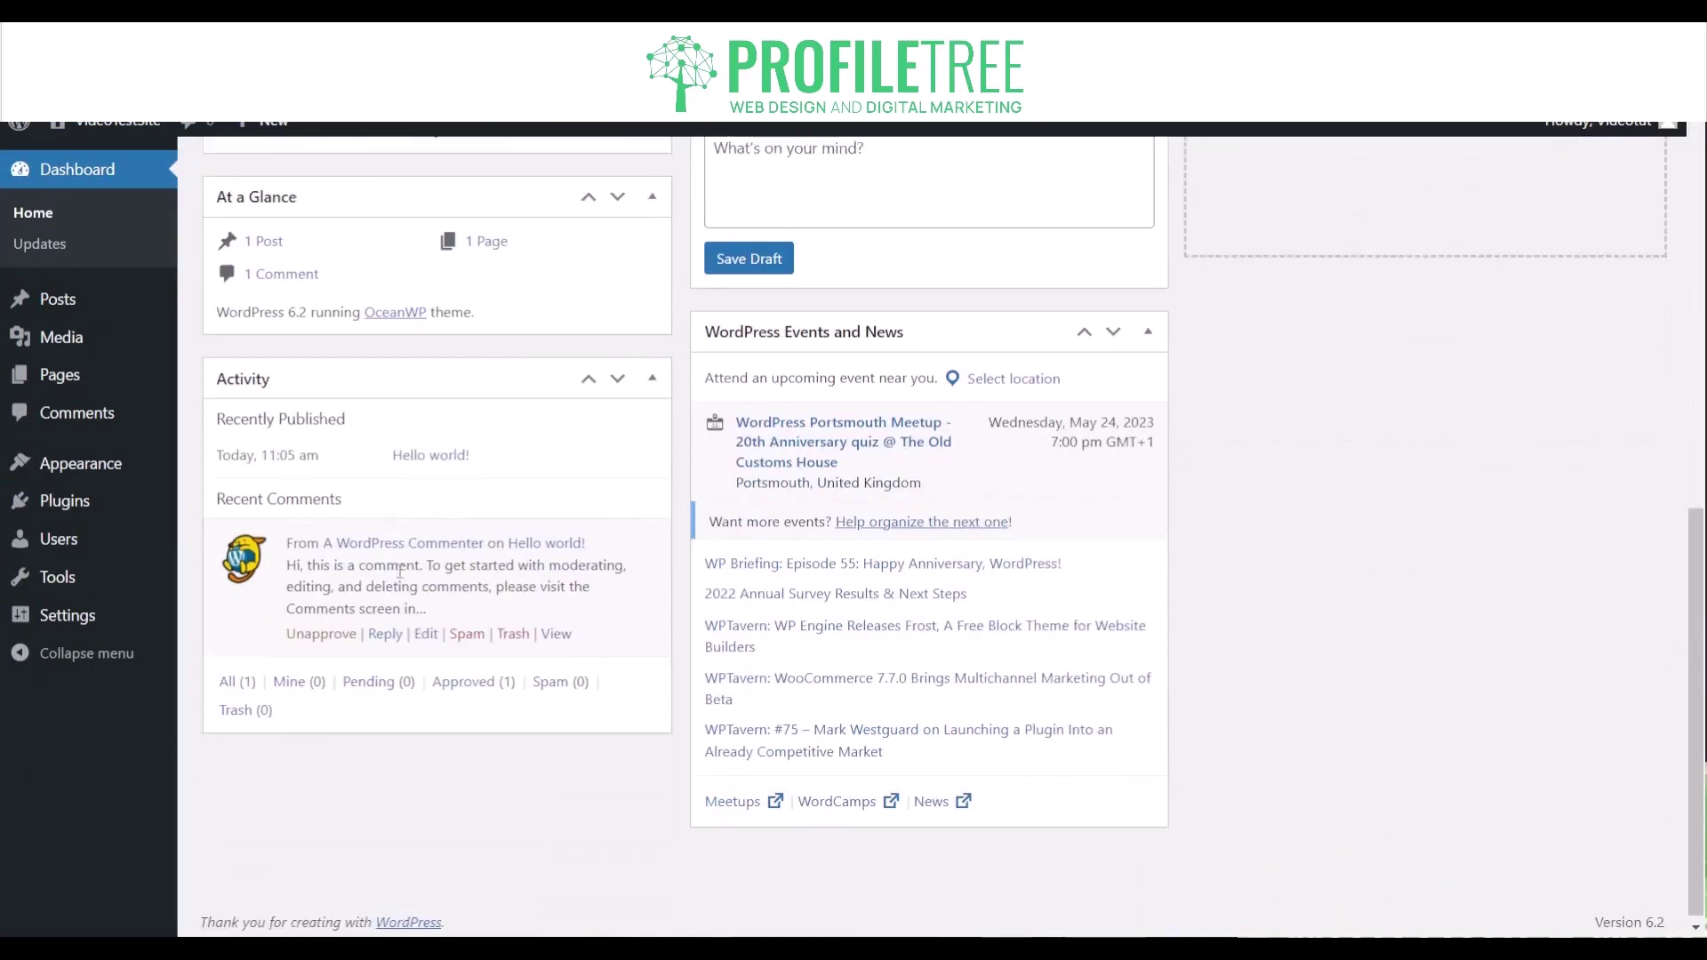
- Scroll the other site's Dashboard, showing Elementor menus and the WordPress 6.2 update notice
{"action": "scroll", "coordinate": [400, 573], "scroll_direction": "up", "scroll_amount": 5}
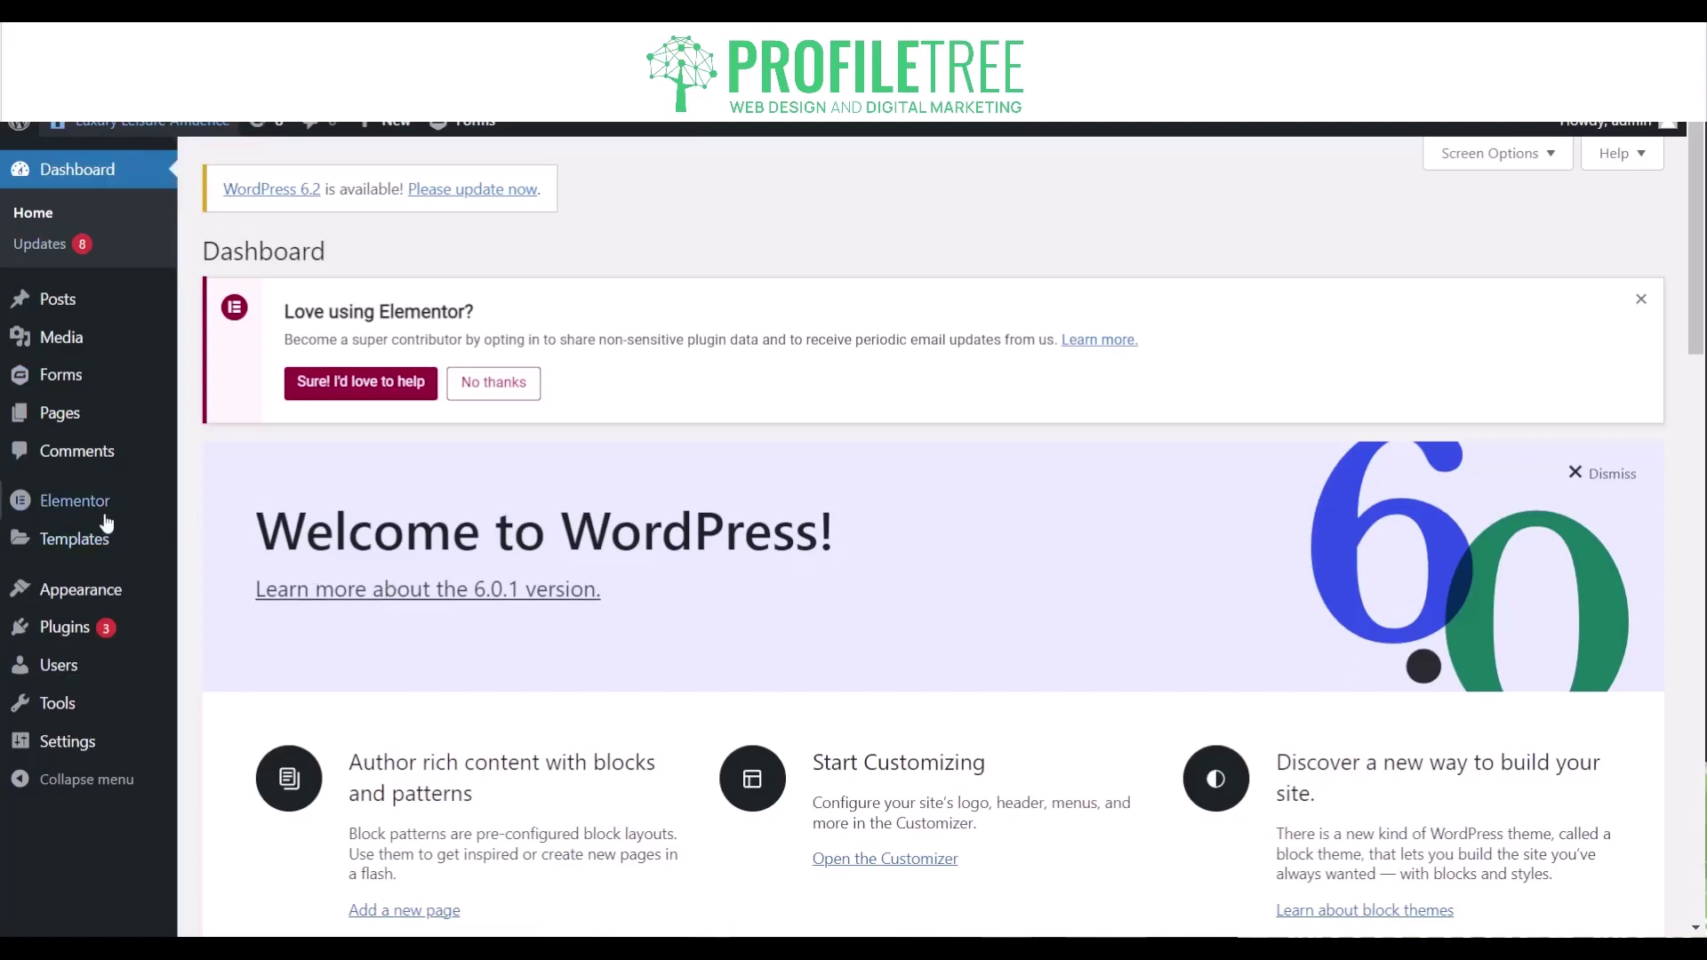
- Visit the site's front end and scroll its Archives page with the Hello world! post
{"action": "mouse_move", "coordinate": [32, 520]}
{"action": "mouse_move", "coordinate": [144, 129]}
{"action": "scroll", "coordinate": [317, 692], "scroll_direction": "down", "scroll_amount": 2}
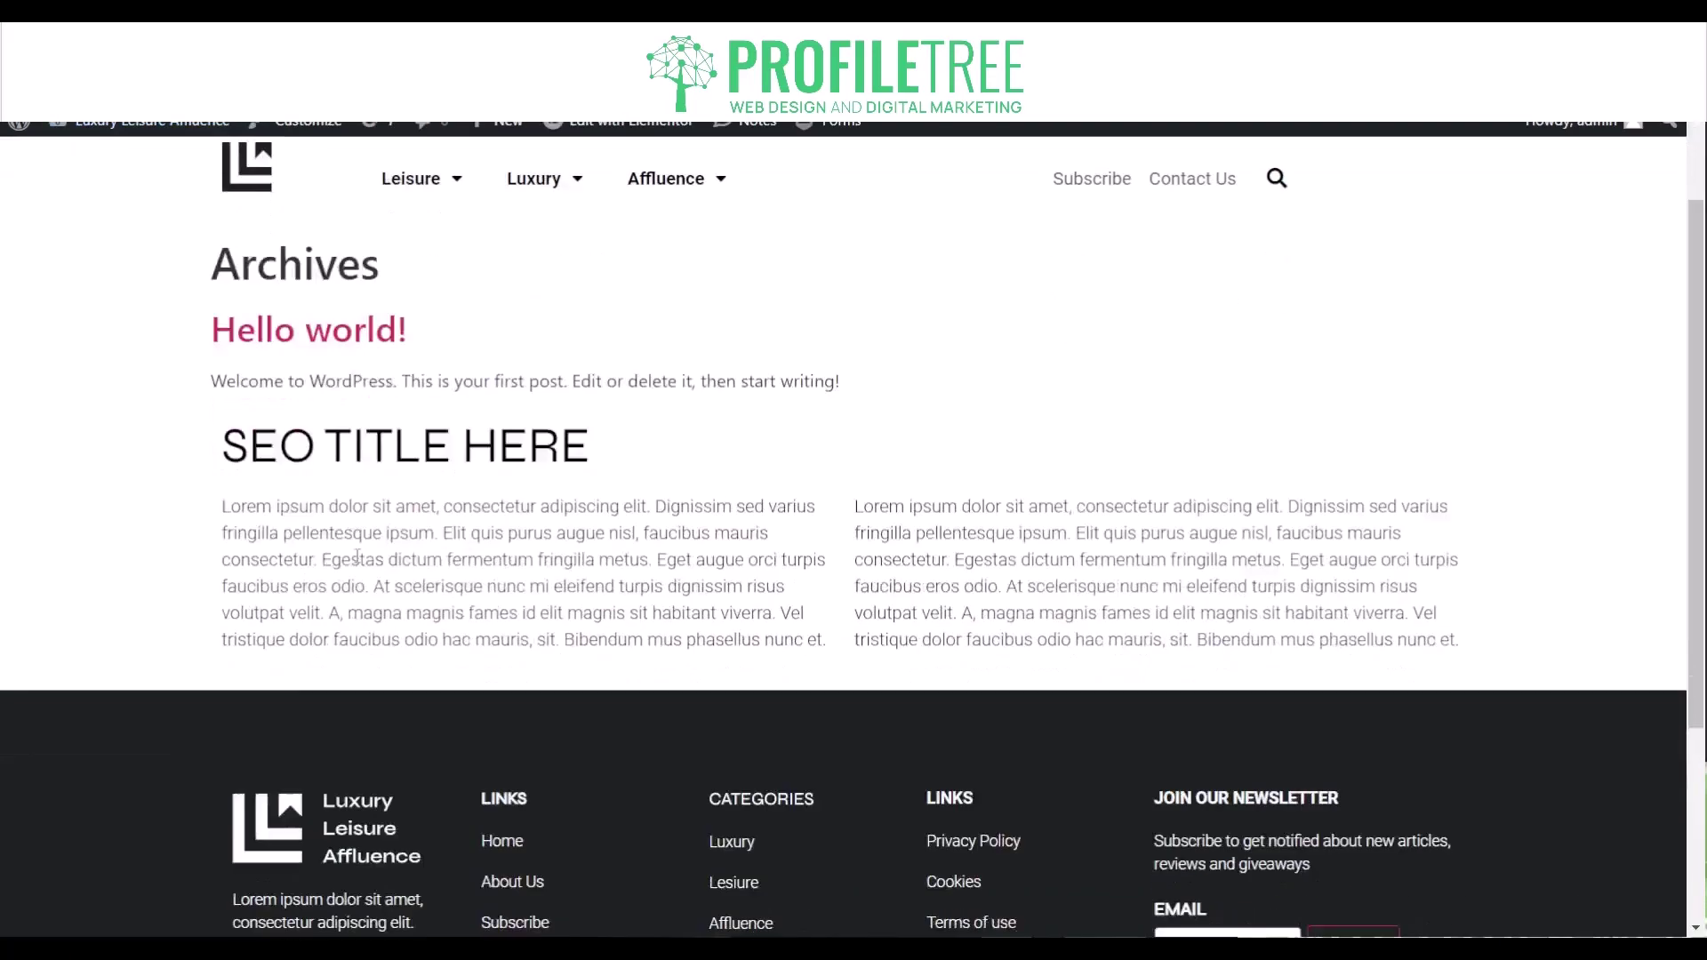
{"action": "scroll", "coordinate": [315, 346], "scroll_direction": "up", "scroll_amount": 2}
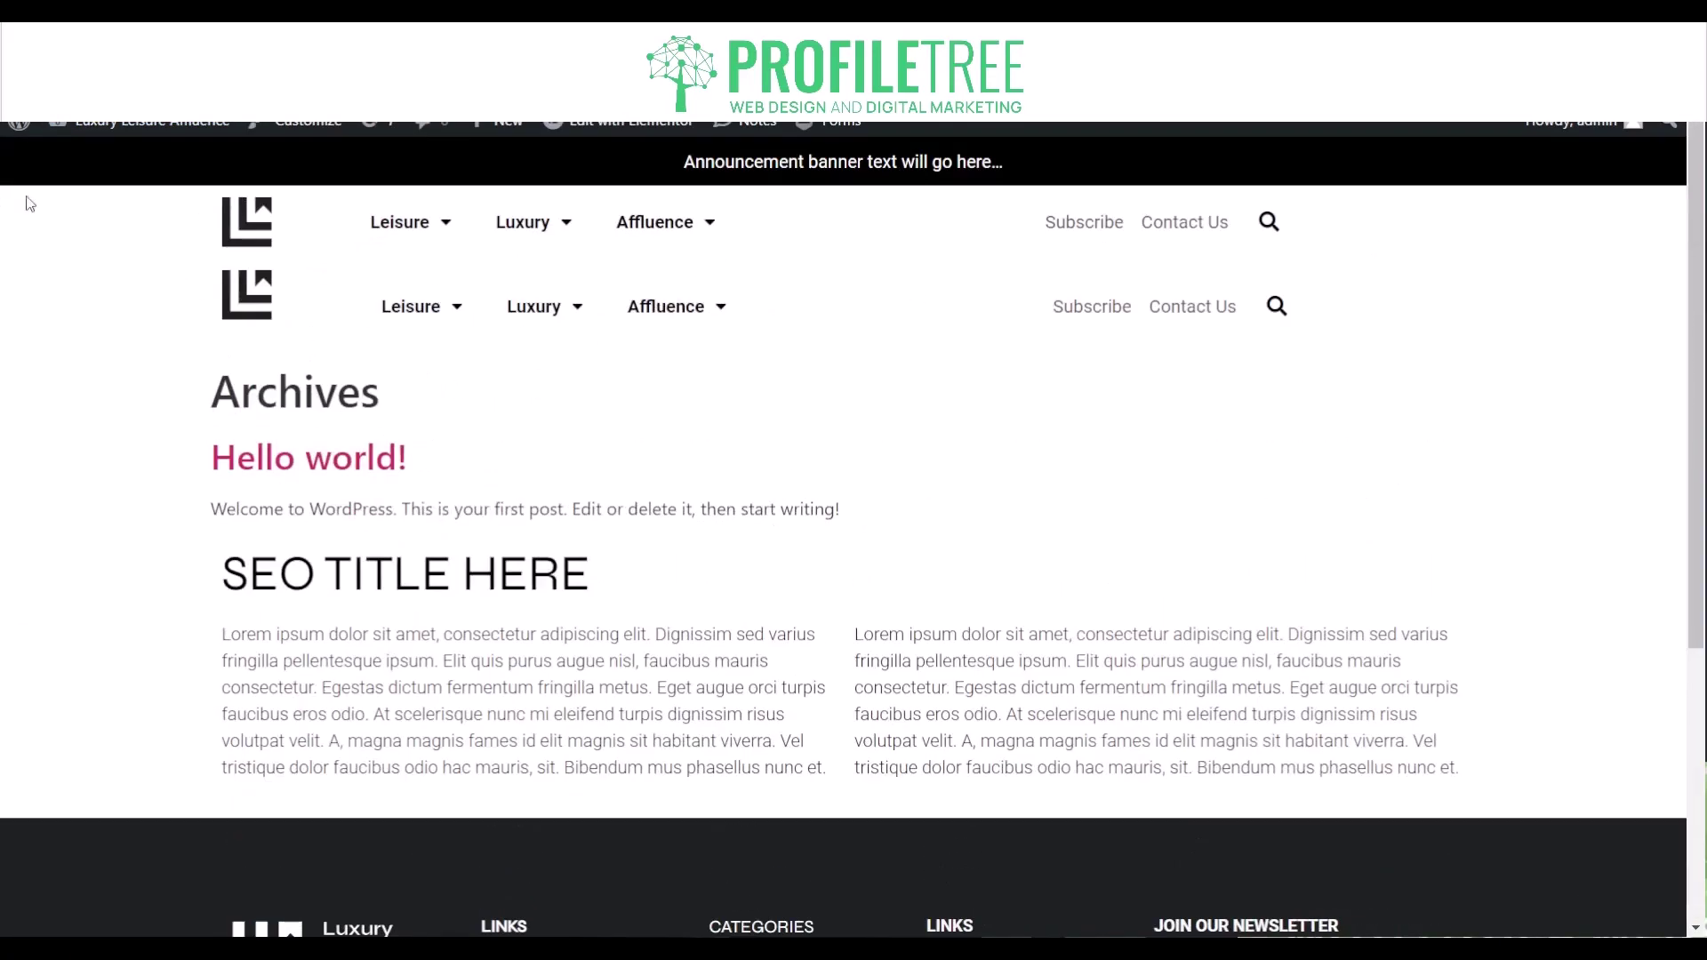